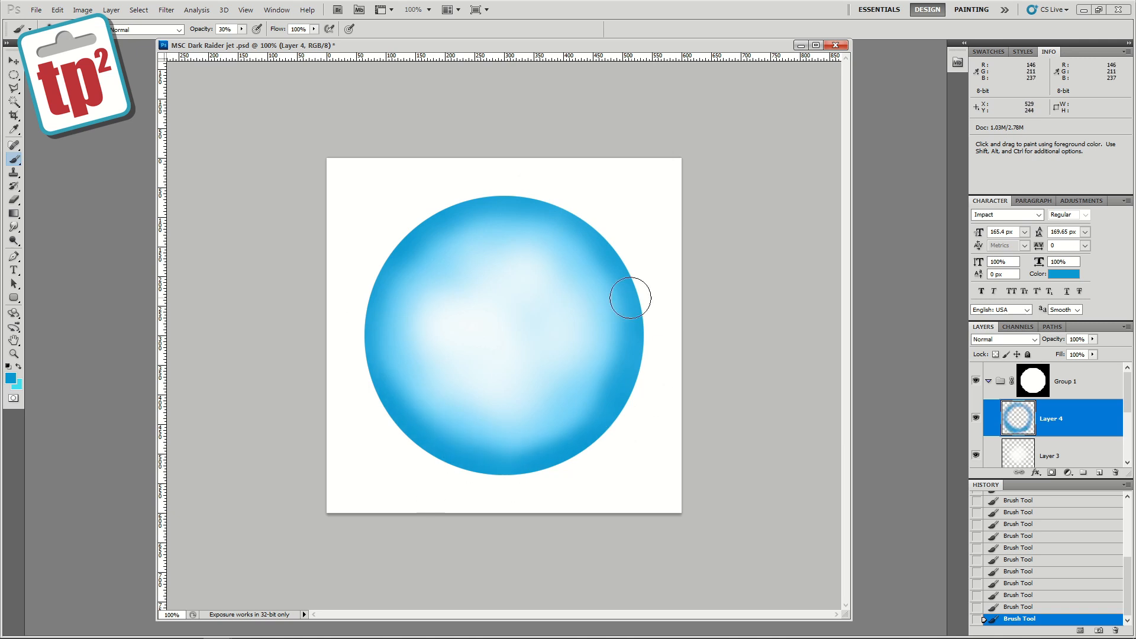
On a new layer, paint soft white highlights over the centre of the blue circle with a larger brush.
key("ctrl+shift+alt+n")
key("d")
key("x")
key("]")
key("]")
key("]")
mouse_move(490, 326)
left_mouse_down()
mouse_move(487, 298)
mouse_move(524, 382)
left_mouse_up()
left_click_drag(550, 379, 545, 292)
Shrink the jet document's view and window, and open MSC Dark Raider custom stickers.psd alongside it.
key("z")
left_click(747, 506, "alt")
left_click_drag(850, 618, 502, 391)
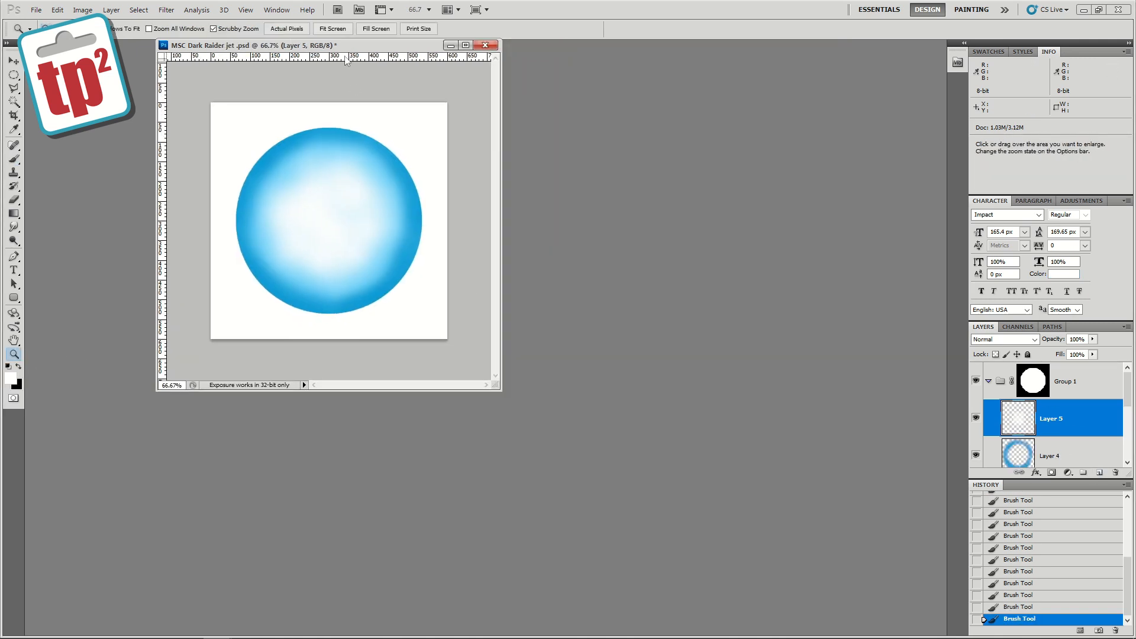
left_click_drag(355, 46, 277, 64)
left_click(36, 10)
left_click(54, 179)
key("ctrl+o")
double_click(458, 125)
left_click_drag(468, 62, 480, 87)
left_click(307, 64)
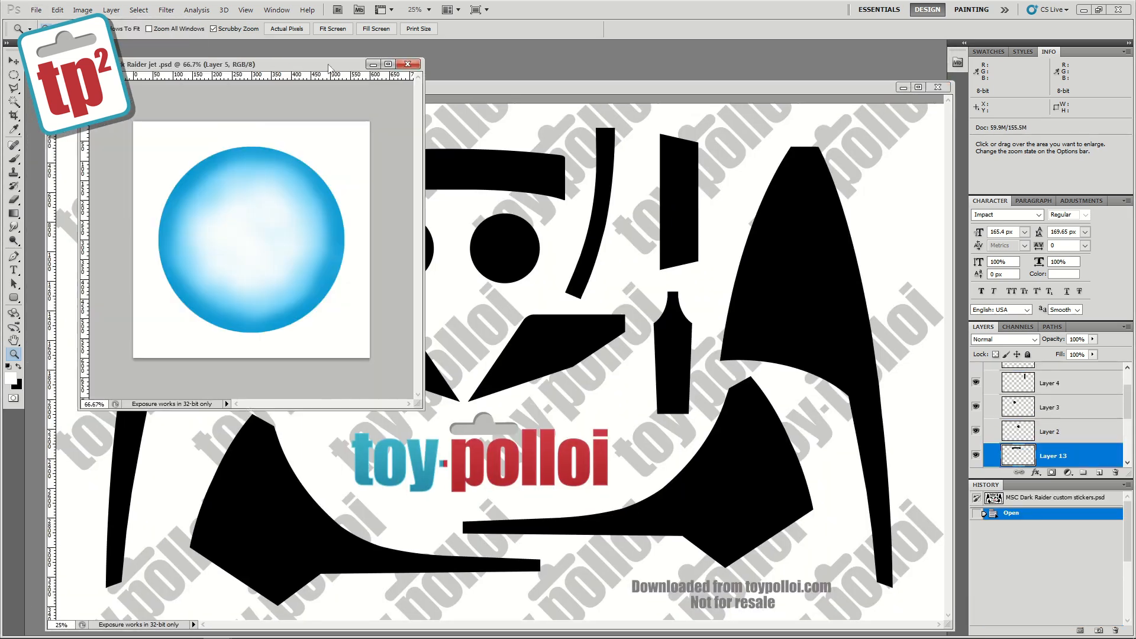
Merge the blue circle's masked group with a new blank layer into a single layer and copy the entire canvas.
left_click(988, 381)
key("ctrl+e")
key("ctrl+z")
key("ctrl+shift+alt+n")
left_click(1072, 419, "shift")
key("ctrl+e")
key("ctrl+a")
key("ctrl+c")
Paste the blue circle twice into the custom stickers document and place the copies over the two black circles.
left_click(766, 352)
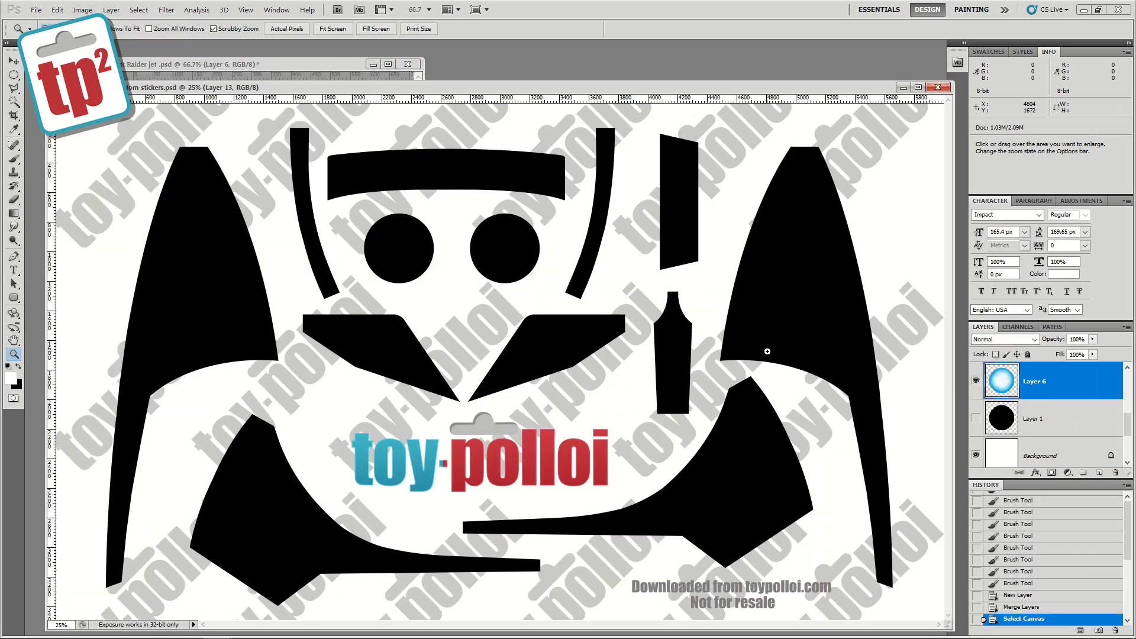
key("ctrl+v")
key("v")
left_click_drag(492, 360, 496, 246)
key("ctrl+v")
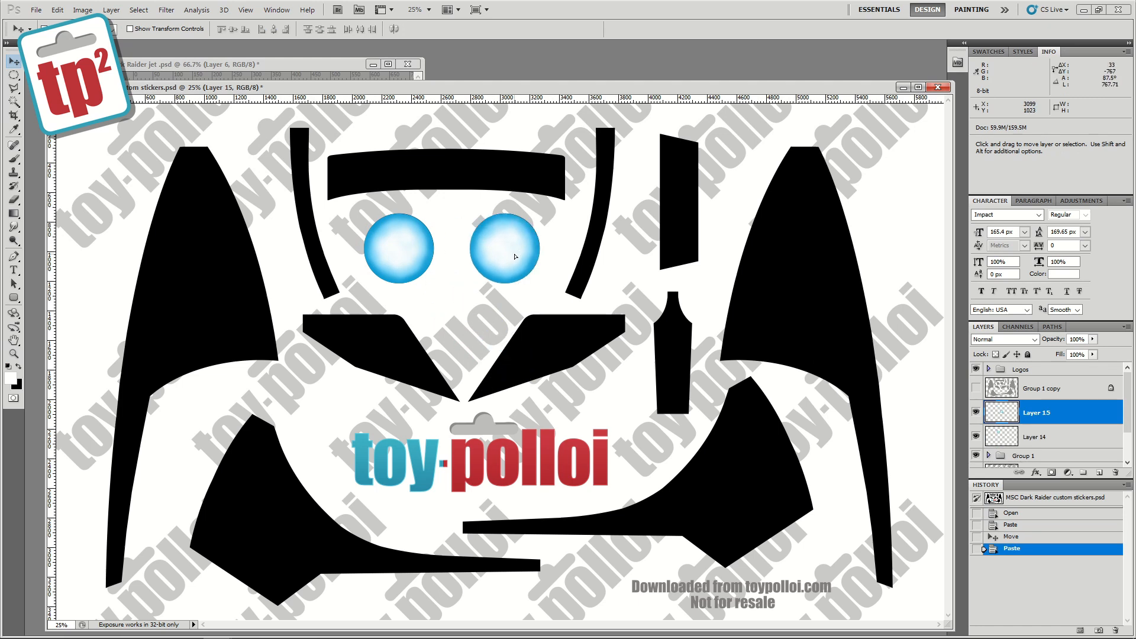
Merge the two pasted blue circles into one layer and hide the black template shapes group.
key("ctrl+e")
left_click(976, 431)
key("z")
left_click(456, 244)
left_click(456, 245)
Add an outside stroke to the circles layer, coloured with the blue sampled from a circle's rim.
left_click(112, 11)
mouse_move(154, 71)
left_click(279, 191)
left_click_drag(276, 255, 283, 255)
left_click(260, 331)
left_click(489, 258)
key("Return")
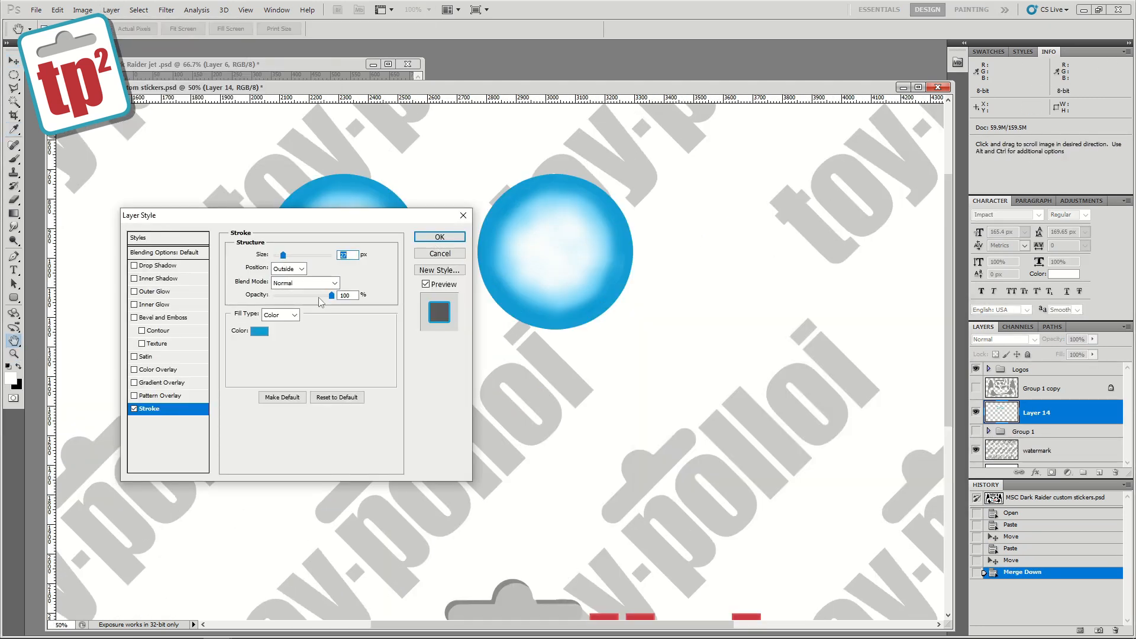
Set the circles' stroke opacity to 100% and adjust the stroke colour.
left_click(297, 295)
type("100")
left_click(259, 331)
left_click(716, 329)
left_click(910, 320)
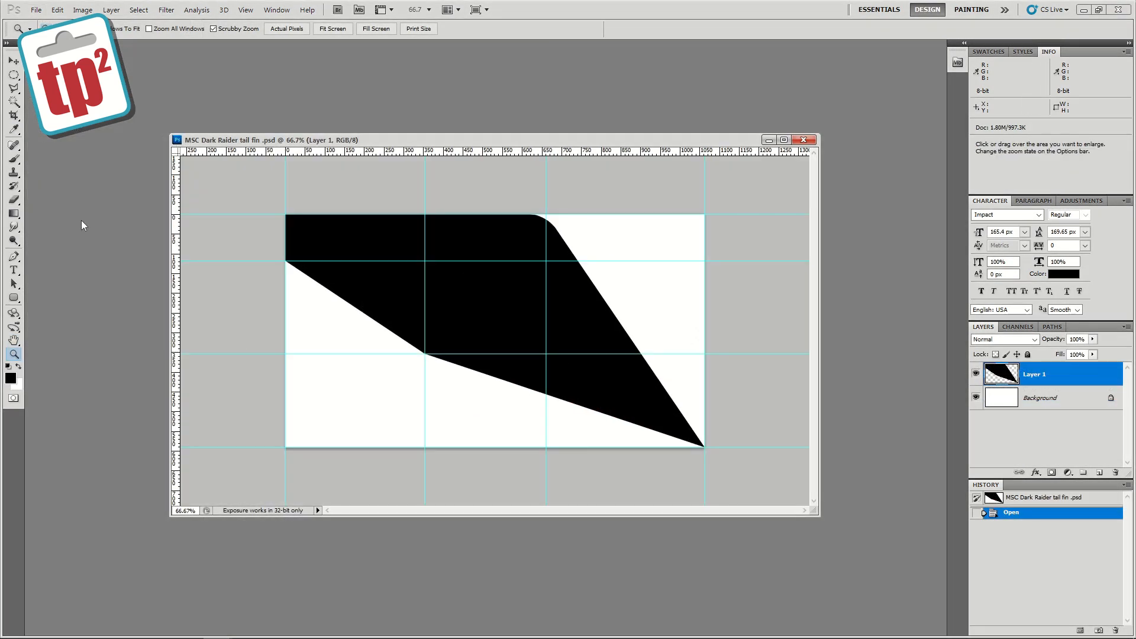
Enlarge the tail fin canvas to 1300 x 800 pixels, copy the merged black-on-white fin artwork, and undo the merge.
key("ctrl+alt+c")
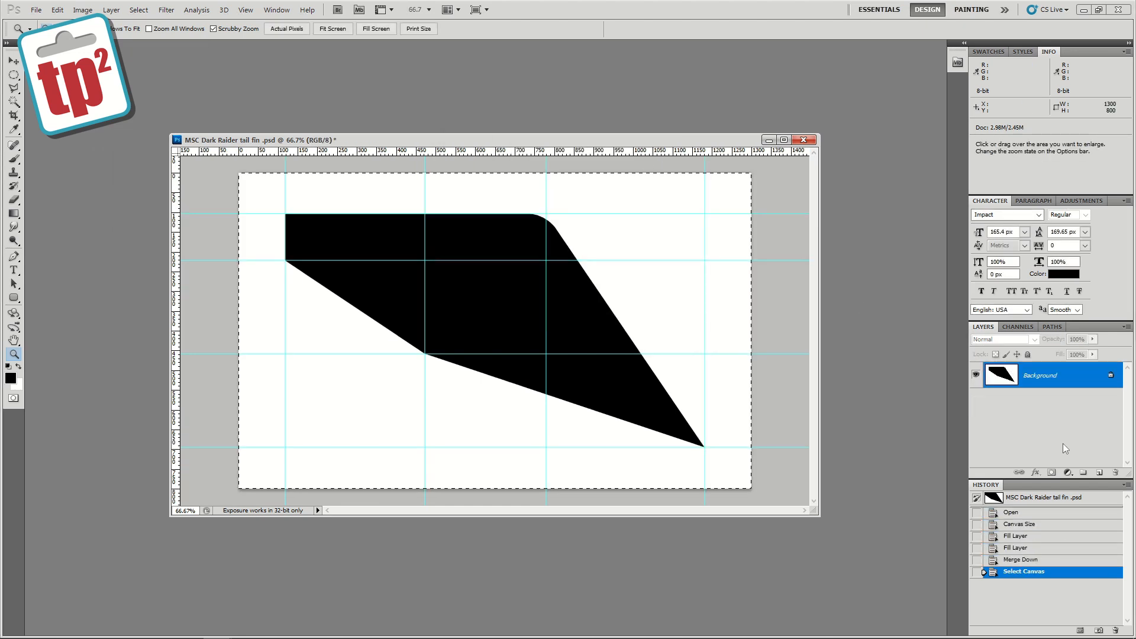
key("ctrl+alt+z")
key("ctrl+alt+z")
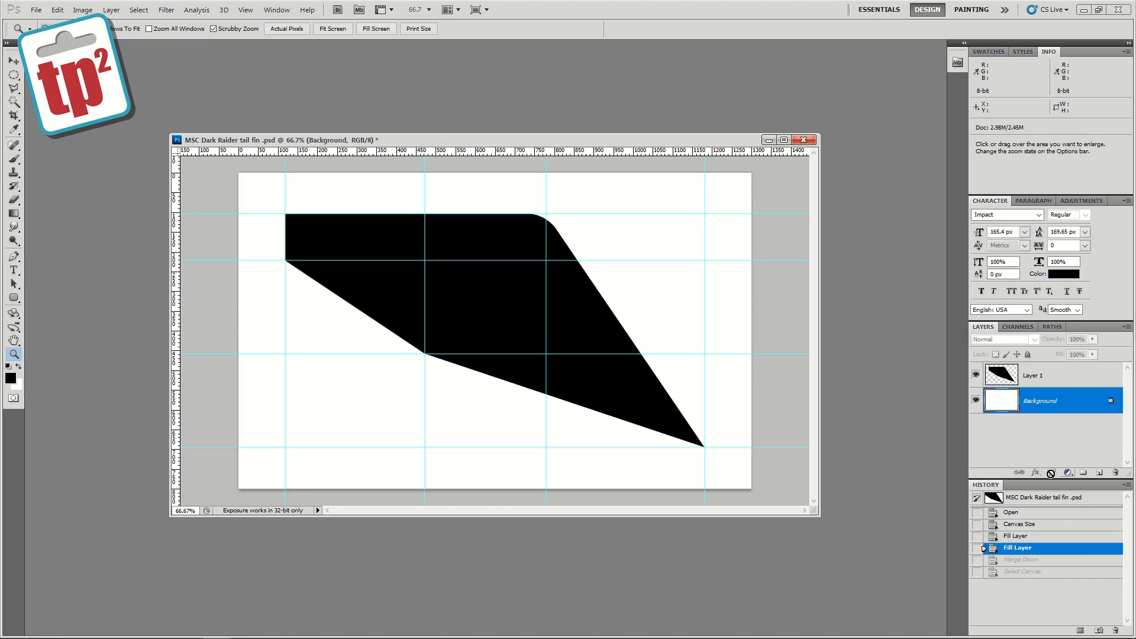
Create a group above the black fin layer, hide that layer, and mask the group with the inverted copy of the fin artwork.
left_click(1083, 472)
left_click_drag(1035, 400, 1033, 364)
left_click(976, 399)
left_click(1051, 472)
left_click(1034, 380, "alt")
key("ctrl+v")
key("ctrl+i")
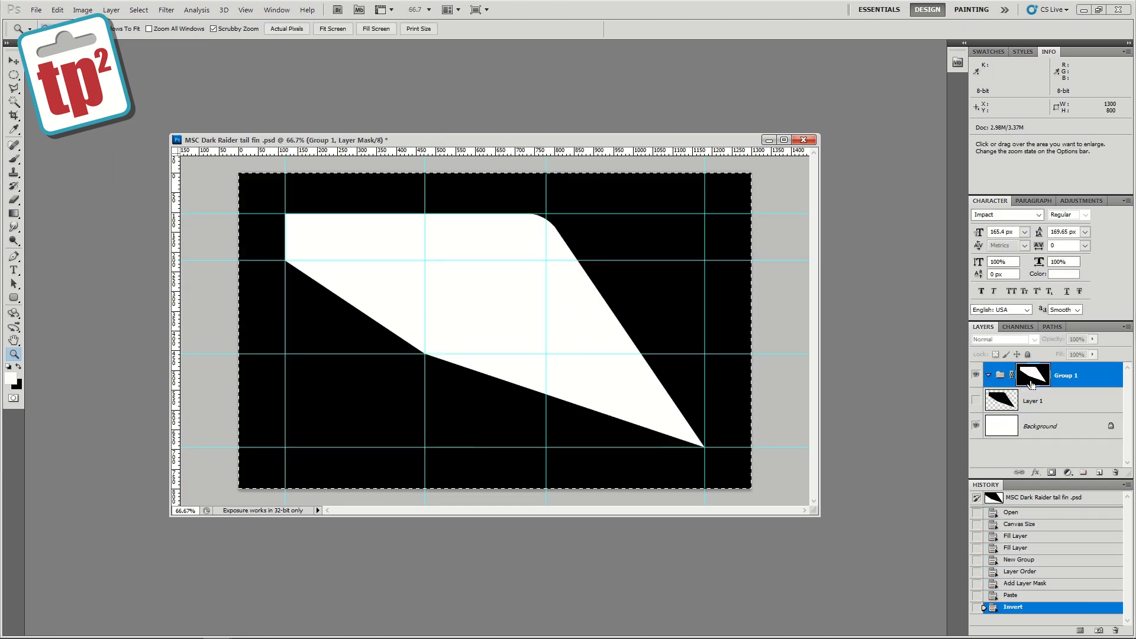
key("ctrl+d")
left_click(999, 379)
left_click(1033, 400)
left_click(1011, 375)
left_click(1011, 375)
Add a new layer inside the masked fin group and fill it with golden yellow (RGB 251, 200, 63).
left_click(1000, 377)
left_click(1099, 472)
left_click(11, 379)
left_click(813, 465)
left_click(746, 333)
left_click(814, 460)
left_click(764, 332)
left_click(920, 320)
key("alt+BackSpace")
Hide the guides and enlarge the document window to show the fin at 100%.
key("ctrl+semicolon")
left_click_drag(450, 141, 365, 68)
left_click_drag(734, 444, 907, 598)
key("ctrl+plus")
On a new layer, outline an inset polygon following the fin's shape with the Polygonal Lasso and fill it with bright red.
left_click(11, 379)
left_click_drag(814, 462, 813, 477)
left_click(791, 329)
left_click(920, 320)
left_click(1099, 472)
left_click(14, 88)
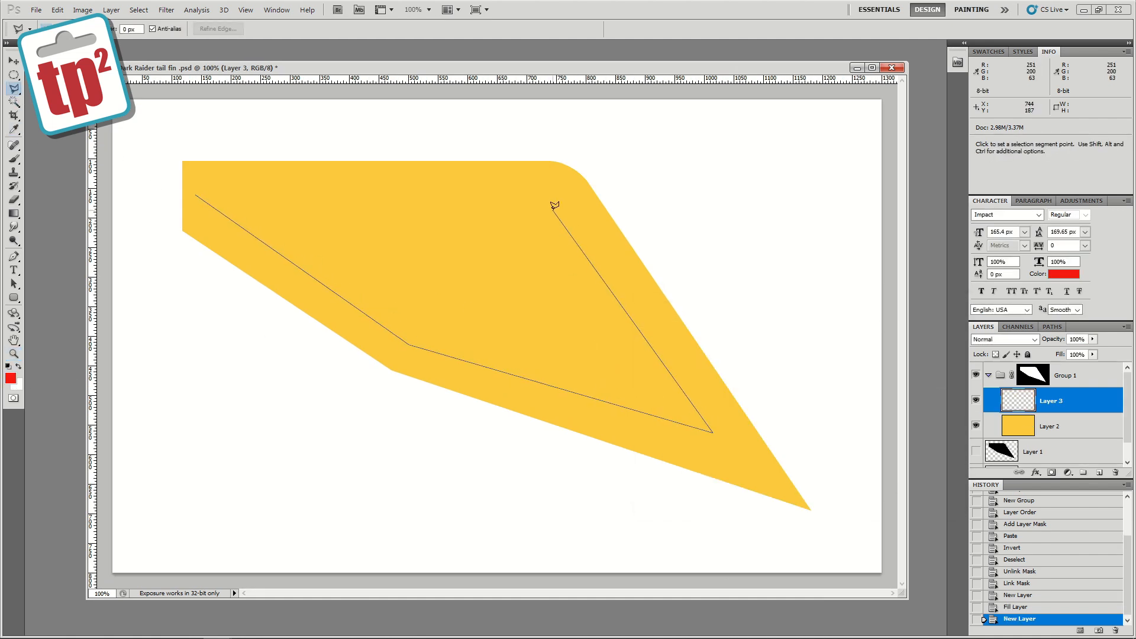
left_click(195, 194)
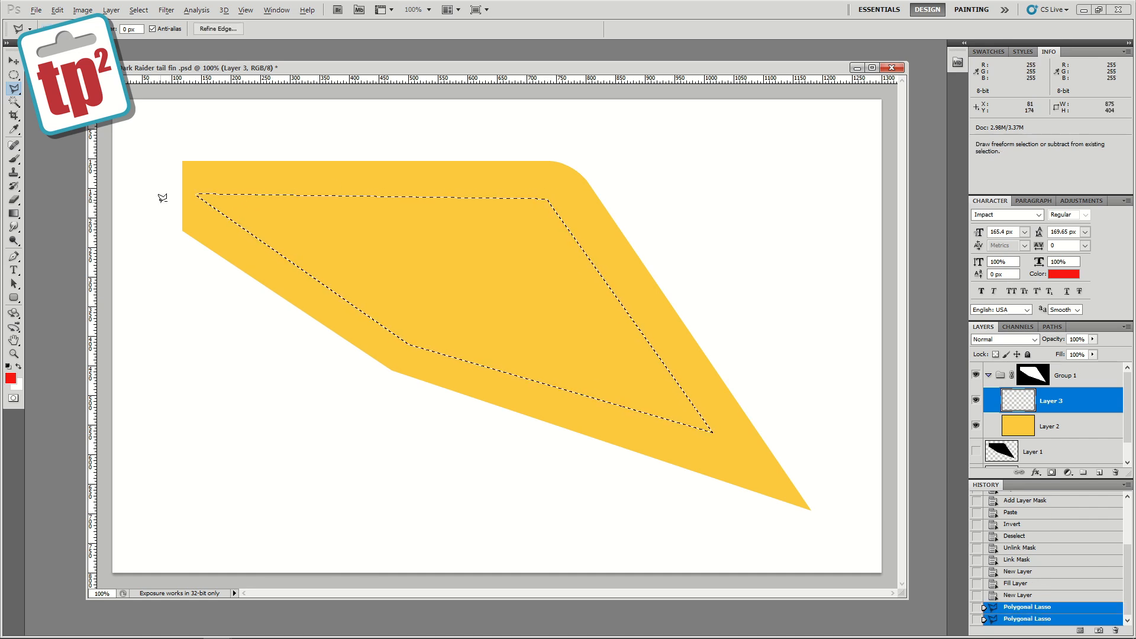
key("alt+BackSpace")
key("ctrl+d")
Nudge the red polygon 15 pixels right and 4 pixels down within the yellow fin.
left_click(15, 61)
key("Right")
key("Right")
key("Right")
key("Right")
key("Right")
key("Right")
key("Right")
key("Right")
key("Right")
key("Right")
key("Right")
key("Right")
key("Right")
key("Right")
key("Right")
key("Down")
key("Down")
key("Down")
key("Down")
Add a black stroke positioned inside the red polygon's edge.
left_click(111, 10)
mouse_move(126, 71)
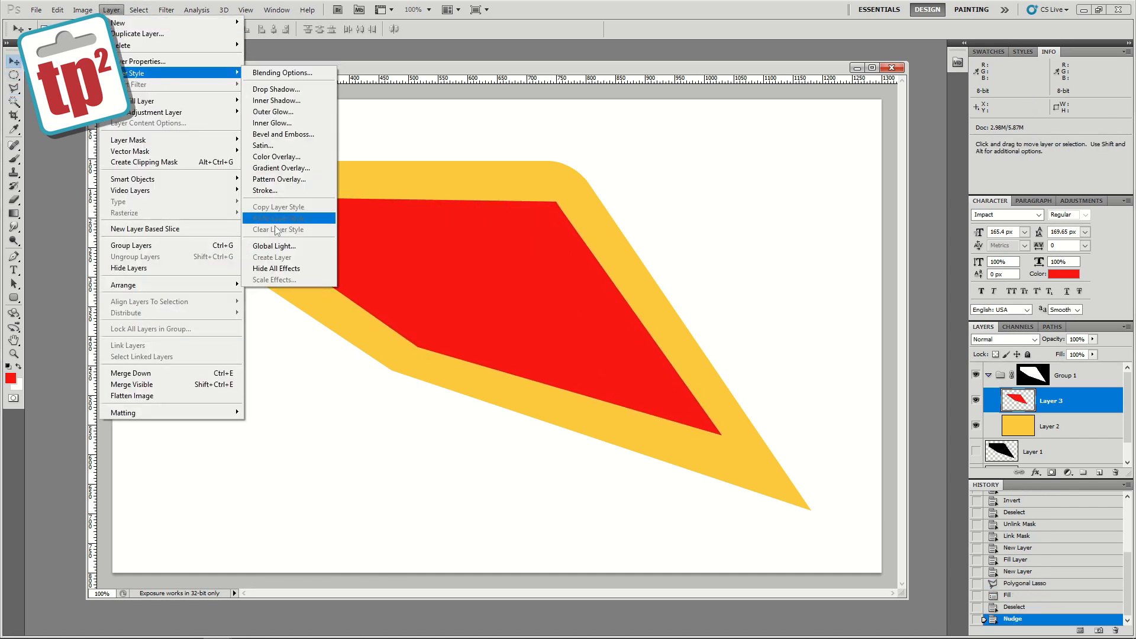
left_click(267, 190)
left_click(287, 268)
left_click(286, 286)
left_click_drag(276, 257, 278, 257)
left_click(430, 239)
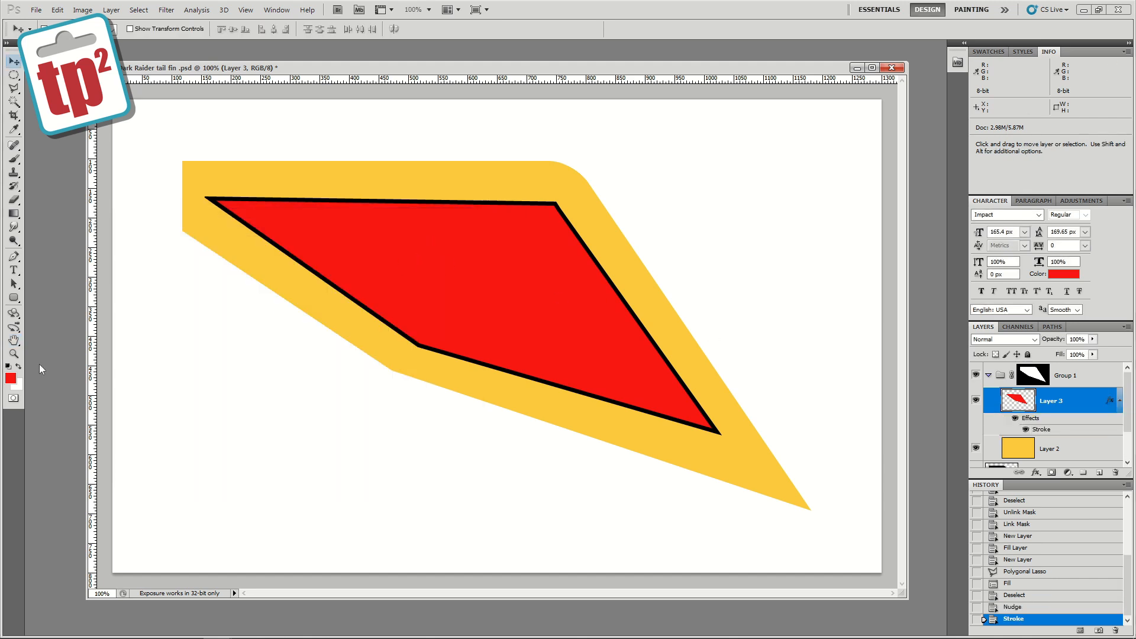
Pick orange as the second colour and fill the transparency-locked red polygon with a red-to-orange gradient running downward.
left_click(11, 384)
left_click_drag(813, 476, 813, 464)
left_click(921, 320)
left_click(19, 366)
left_click(14, 129)
left_click(283, 237)
left_click(14, 214)
left_click_drag(471, 214, 471, 344)
left_click_drag(466, 218, 447, 334)
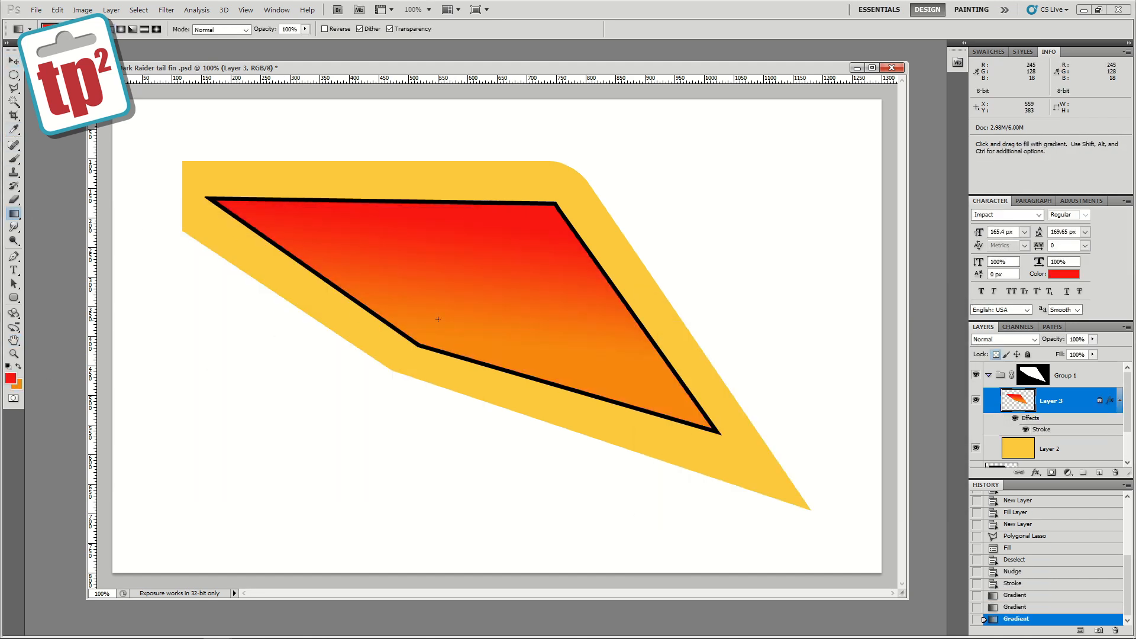
Select the whole gradient area inside the black outline with the Magic Wand.
left_click(14, 101)
left_click(781, 350)
key("ctrl+d")
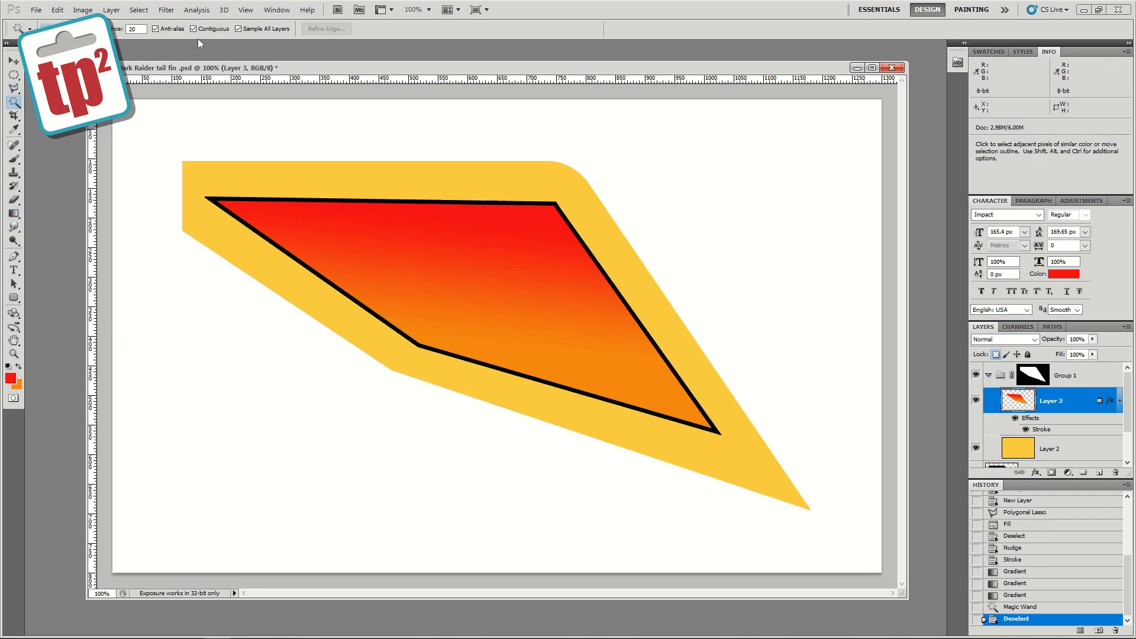
left_click(473, 272)
left_click(471, 237, "shift")
left_click(462, 328, "shift")
left_click(467, 344, "shift")
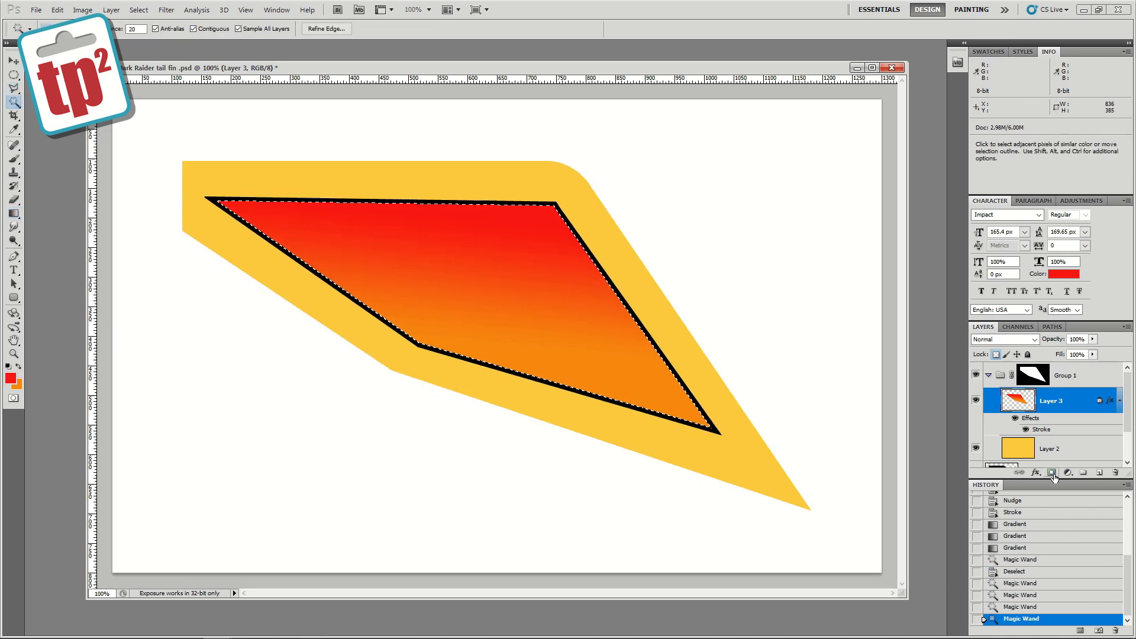
left_click(1099, 472)
left_click(1052, 474)
key("ctrl+z")
left_click(1115, 472)
left_click(538, 239)
Create a nested group masked to the selected gradient area and add a new layer inside it.
left_click(1083, 473)
left_click(1051, 474)
left_click(1099, 472)
Draw eight 6 px black diagonal lines across the gradient area, sloping down from its upper edge to its lower edge.
right_click(14, 297)
left_click(42, 351)
key("d")
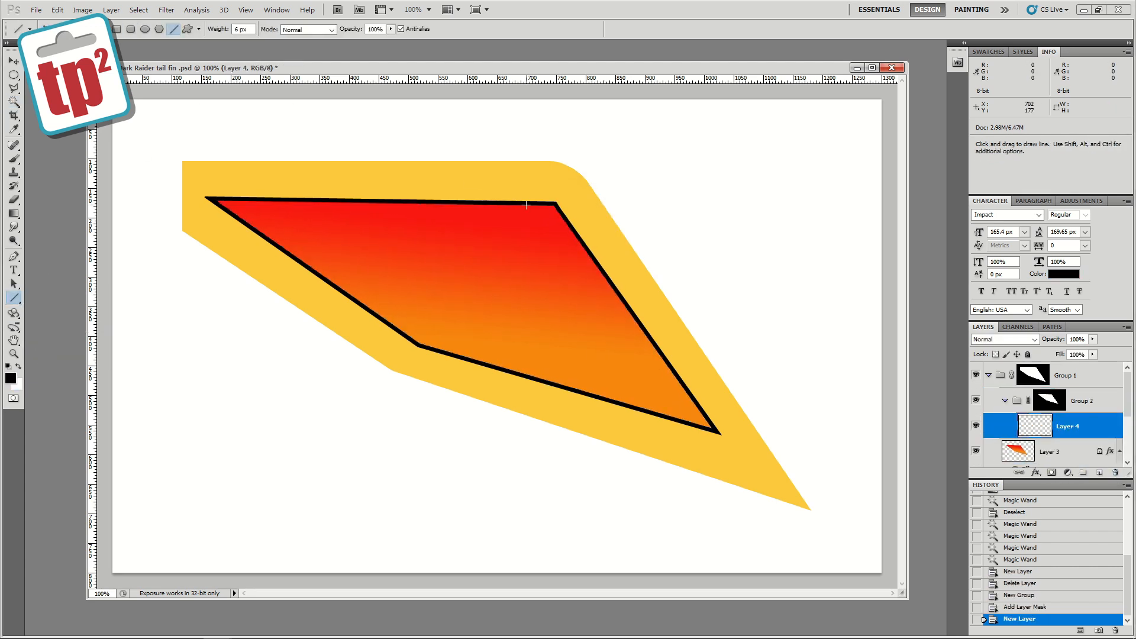
mouse_move(639, 395)
left_mouse_down()
mouse_move(664, 414)
mouse_move(570, 391)
left_mouse_up()
mouse_move(422, 202)
left_mouse_down()
mouse_move(528, 374)
mouse_move(459, 355)
left_mouse_up()
left_click_drag(320, 203, 422, 343)
left_click(1015, 606)
left_click(1015, 595)
left_click_drag(357, 203, 454, 355)
left_click_drag(317, 202, 420, 346)
left_click_drag(278, 202, 360, 305)
On a new layer, draw a second set of 6 px black lines crossing the first set to form a grid.
key("ctrl+shift+alt+n")
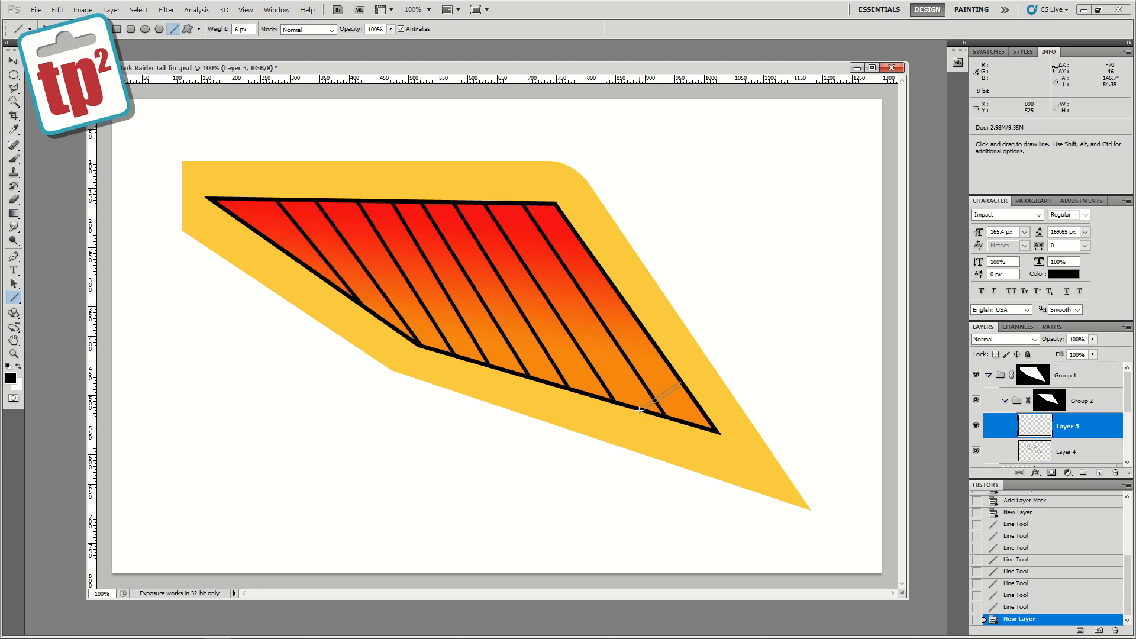
left_click_drag(534, 381, 485, 359)
left_click_drag(587, 254, 420, 344)
left_click_drag(562, 218, 379, 317)
left_click_drag(491, 202, 333, 284)
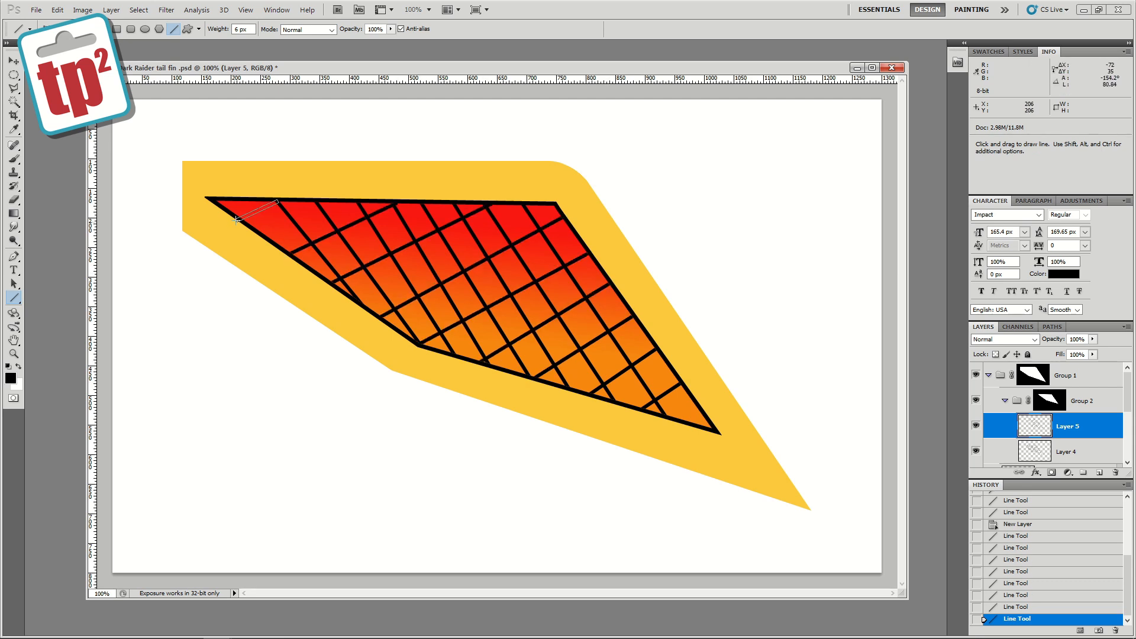
On the grid group's mask, select a thin area along the pattern's lower-left edge with the Polygonal Lasso, fill it and deselect.
left_click(1049, 400)
key("l")
left_click(207, 198)
left_click(419, 346)
left_click(208, 197)
key("alt+BackSpace")
key("ctrl+d")
Merge the tail fin artwork into one layer, select the whole canvas, and open MSC Dark Raider custom stickers.psd.
left_click(988, 375)
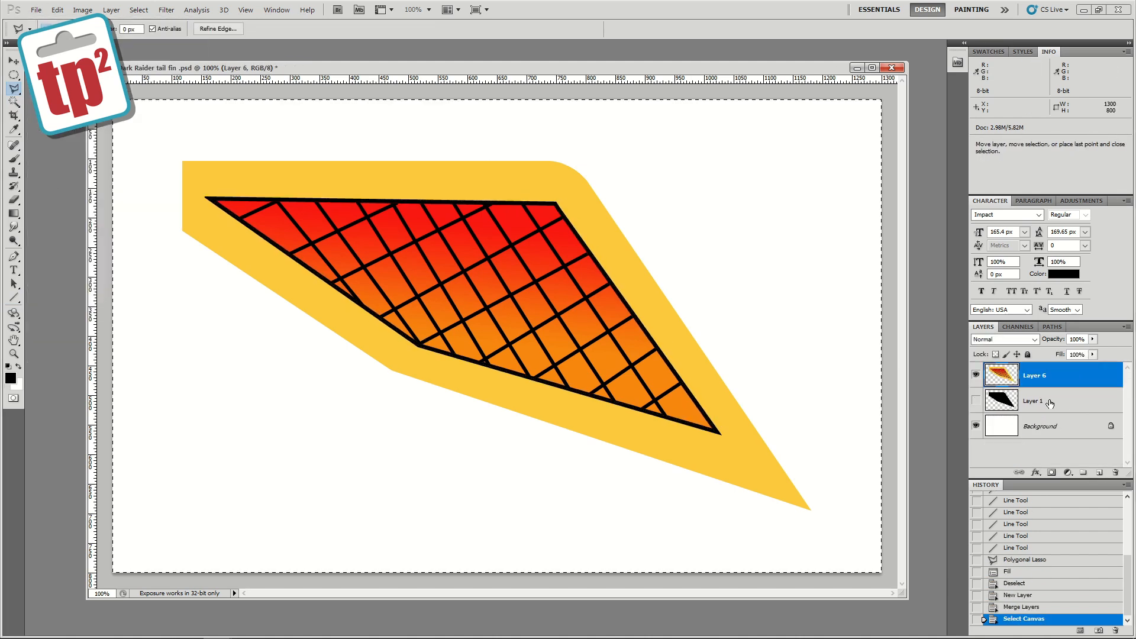
left_click(36, 10)
left_click(51, 33)
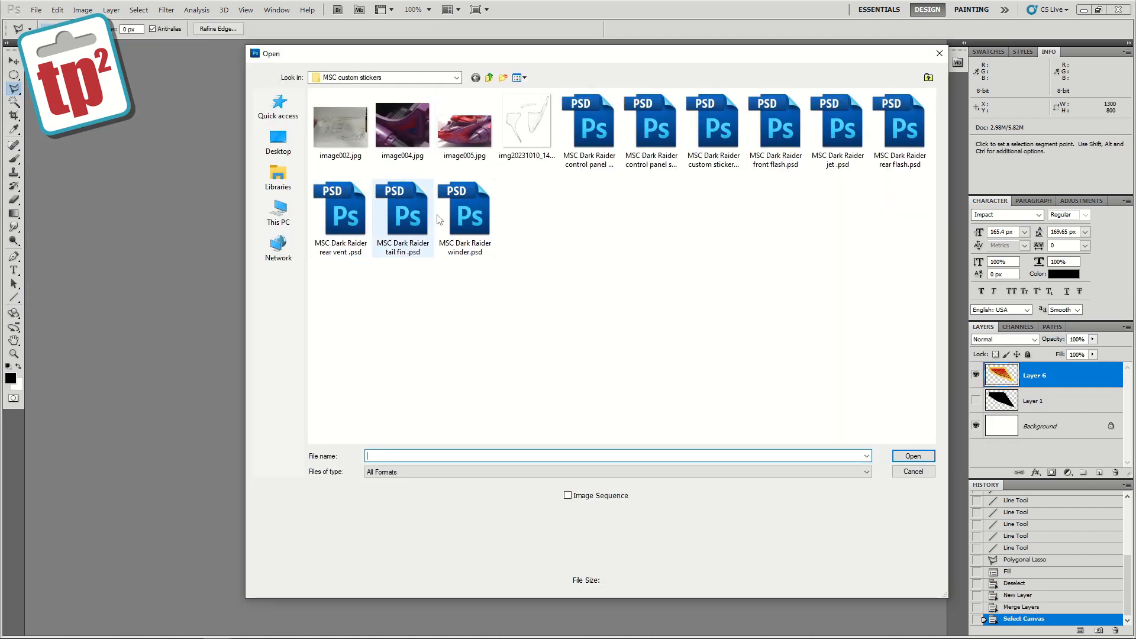
double_click(729, 133)
Paste the tail fin artwork into the template sheet and place it below the jet circles.
left_click_drag(444, 48, 461, 54)
left_click(975, 456)
key("ctrl+v")
key("v")
left_click_drag(522, 314, 404, 305)
Paste a second tail fin, flip it horizontally beside the first as its mirror image, and merge the two layers.
key("ctrl+v")
left_click(57, 9)
mouse_move(84, 240)
left_click(258, 368)
left_click_drag(510, 322, 557, 318)
key("ctrl+e")
Copy the stroke layer style from Layer 14 and paste it onto the merged tail fins layer.
right_click(1078, 430)
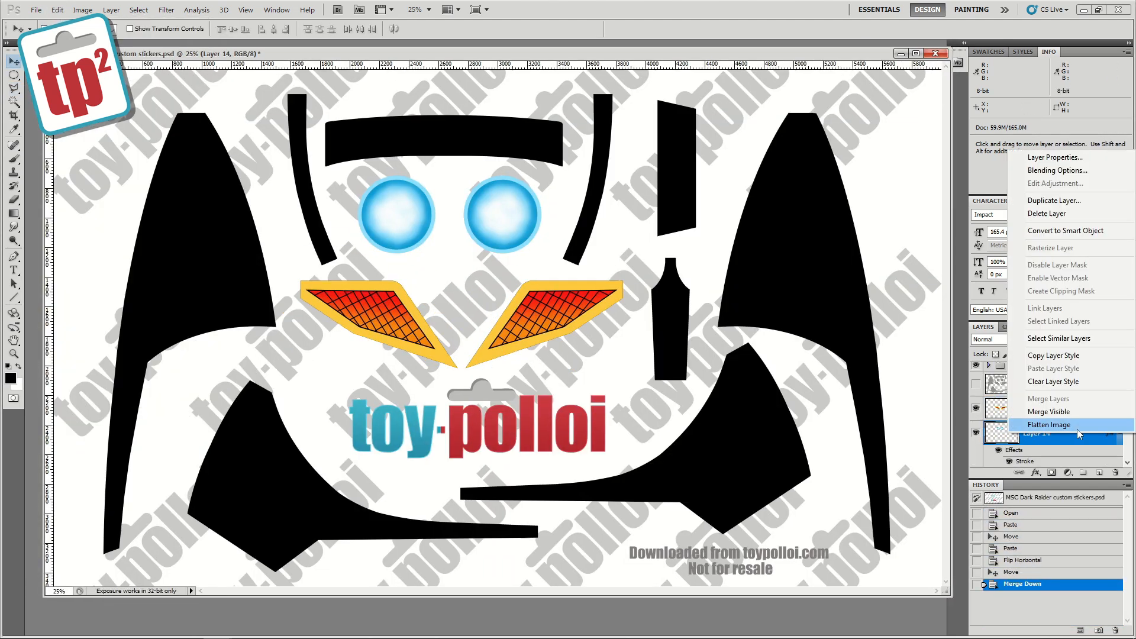
left_click(1053, 355)
right_click(1045, 409)
left_click(1053, 344)
In MSC Dark Raider front flash.psd, create a group masked to the flash shape with a new layer inside it.
scroll(1044, 408, "down", 2)
left_click(976, 455)
double_click(1018, 395)
left_click(259, 331)
left_click(718, 331)
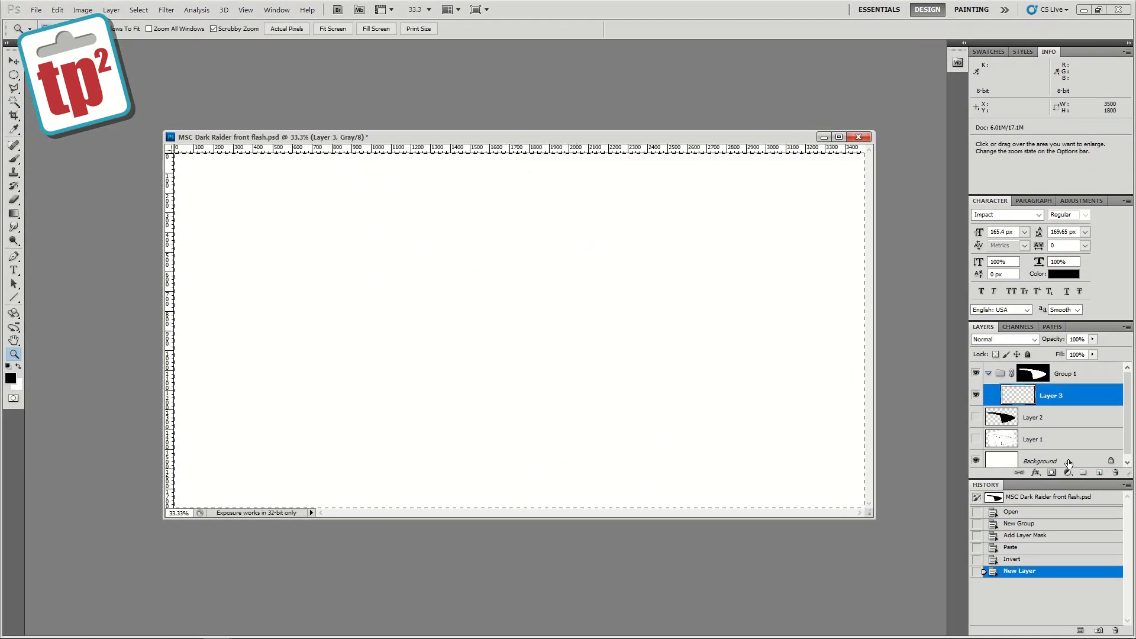
Deselect, then flip the front flash group's layer mask horizontally.
key("ctrl+d")
left_click(1032, 373)
left_click(58, 10)
mouse_move(84, 241)
left_click(258, 369)
left_click_drag(473, 136, 514, 221)
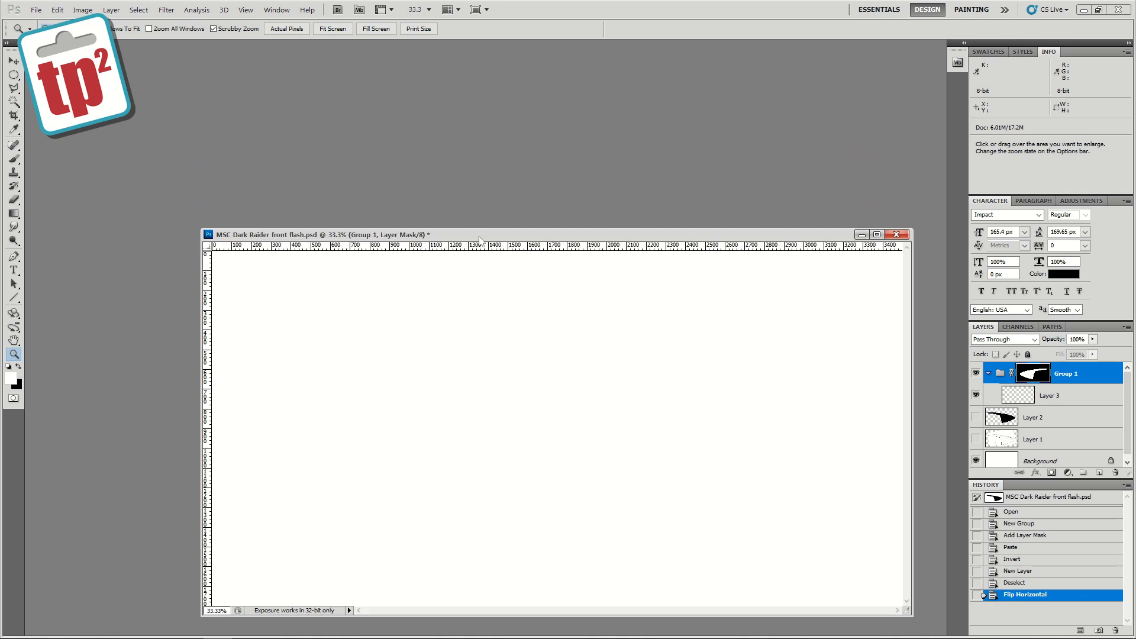
Open the dragon sketch image002.jpg as a reference beside the front flash artwork.
left_click(36, 9)
left_click(48, 35)
double_click(340, 126)
key("ctrl+minus")
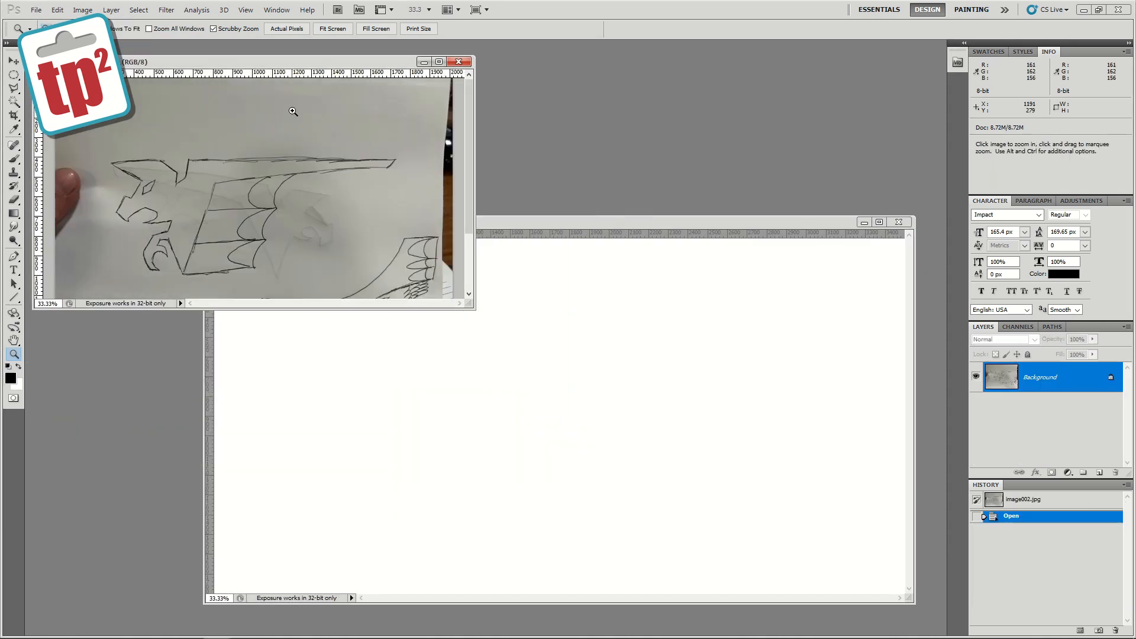
left_click_drag(542, 222, 541, 213)
Try to fill Layer 3 with the red colour cb0505.
left_click(10, 378)
left_click(795, 355)
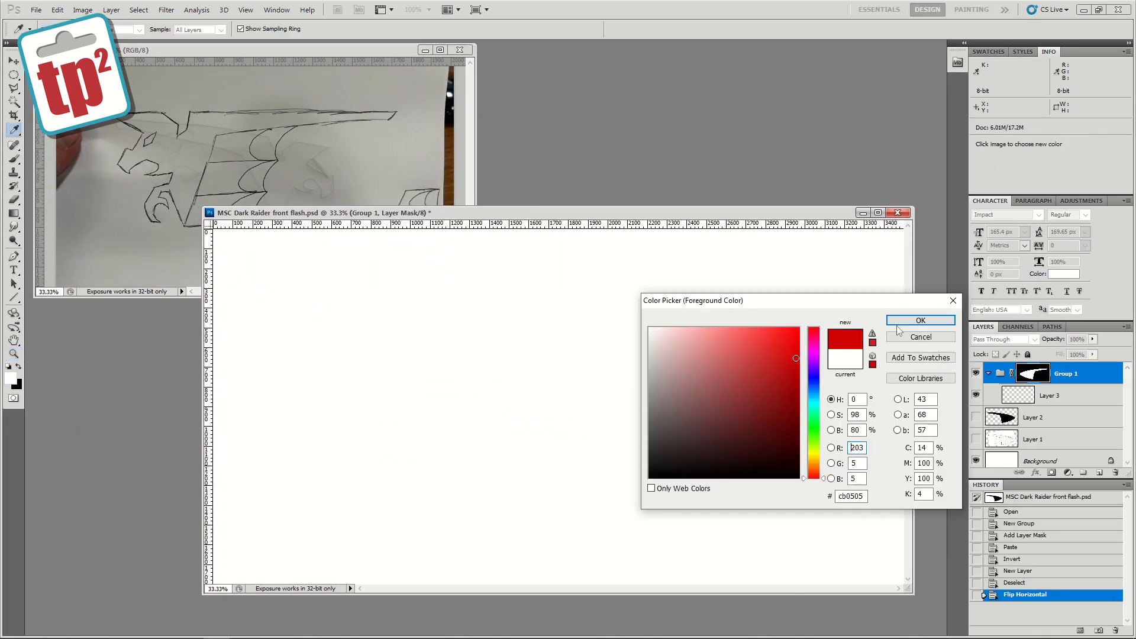
left_click(899, 321)
left_click(1050, 395)
key("alt+BackSpace")
Pick a brighter red, convert the front flash document to RGB Color with its layers kept, and fill Layer 3 with it.
left_click(11, 378)
left_click(794, 337)
left_click(899, 320)
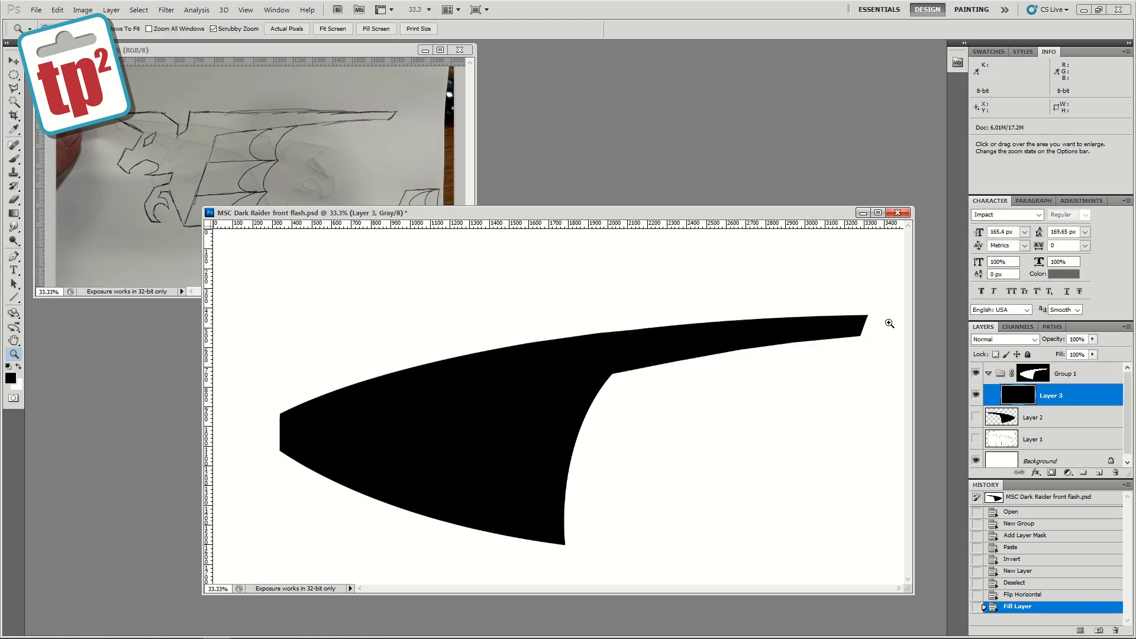
key("alt+BackSpace")
left_click(82, 9)
mouse_move(172, 22)
left_click(243, 70)
left_click(584, 311)
key("alt+BackSpace")
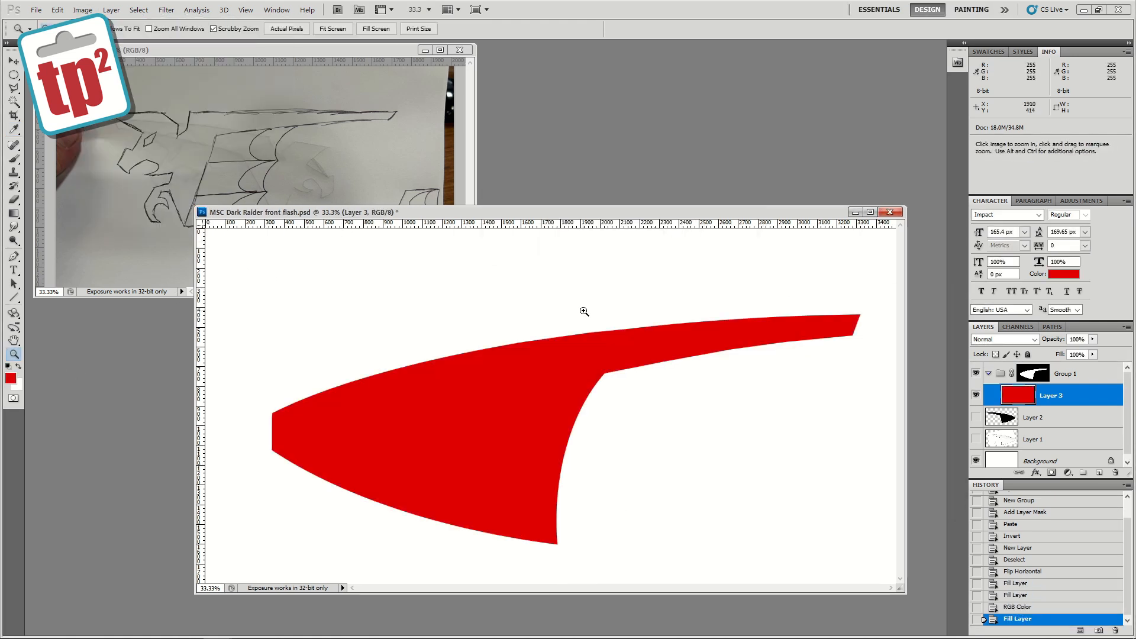
Add a new layer above the red fill and arrange the enlarged flash artwork beside the dragon sketch.
left_click(1099, 473)
left_click(395, 379)
left_click_drag(426, 211, 408, 145)
left_click_drag(369, 414, 405, 357)
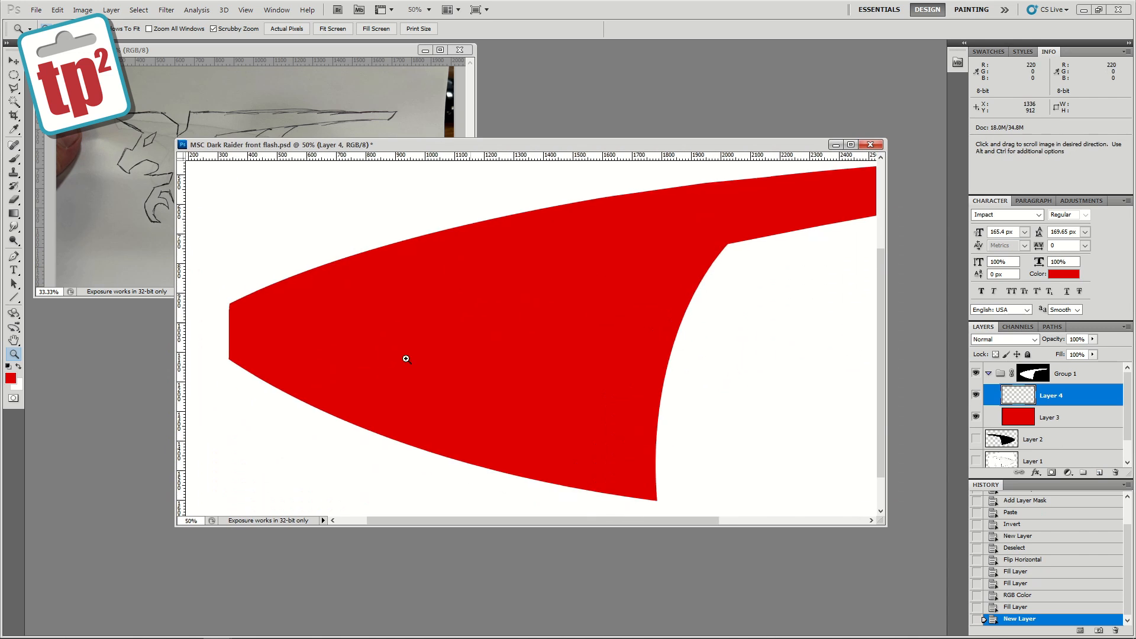
left_click_drag(887, 526, 885, 628)
mouse_move(401, 145)
left_mouse_down()
mouse_move(485, 121)
mouse_move(373, 96)
left_mouse_up()
left_click_drag(235, 162, 172, 165)
left_click_drag(201, 51, 214, 52)
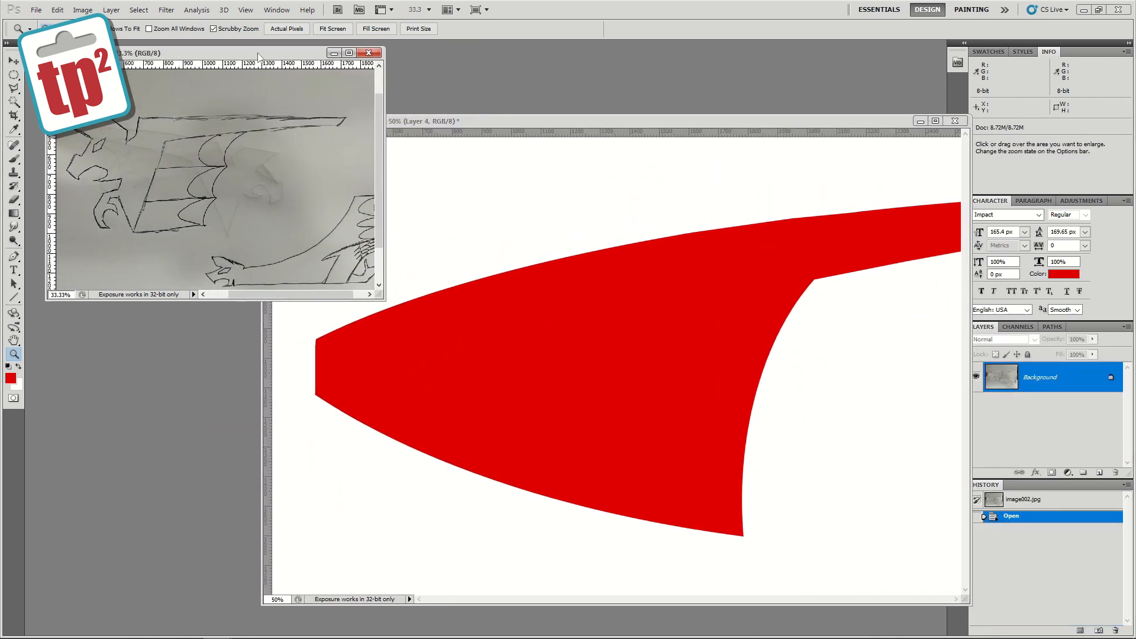
Trace the dragon's head, foreleg and long upper wing edge with 6 px black lines using the Line tool.
left_click(285, 320)
key("u")
key("d")
left_click_drag(450, 314, 435, 318)
left_click_drag(435, 318, 460, 311)
mouse_move(460, 310)
left_mouse_down()
mouse_move(480, 325)
mouse_move(497, 294)
left_mouse_up()
mouse_move(497, 294)
left_mouse_down()
mouse_move(664, 246)
mouse_move(655, 254)
left_mouse_up()
mouse_move(655, 254)
left_mouse_down()
mouse_move(961, 214)
mouse_move(857, 222)
left_mouse_up()
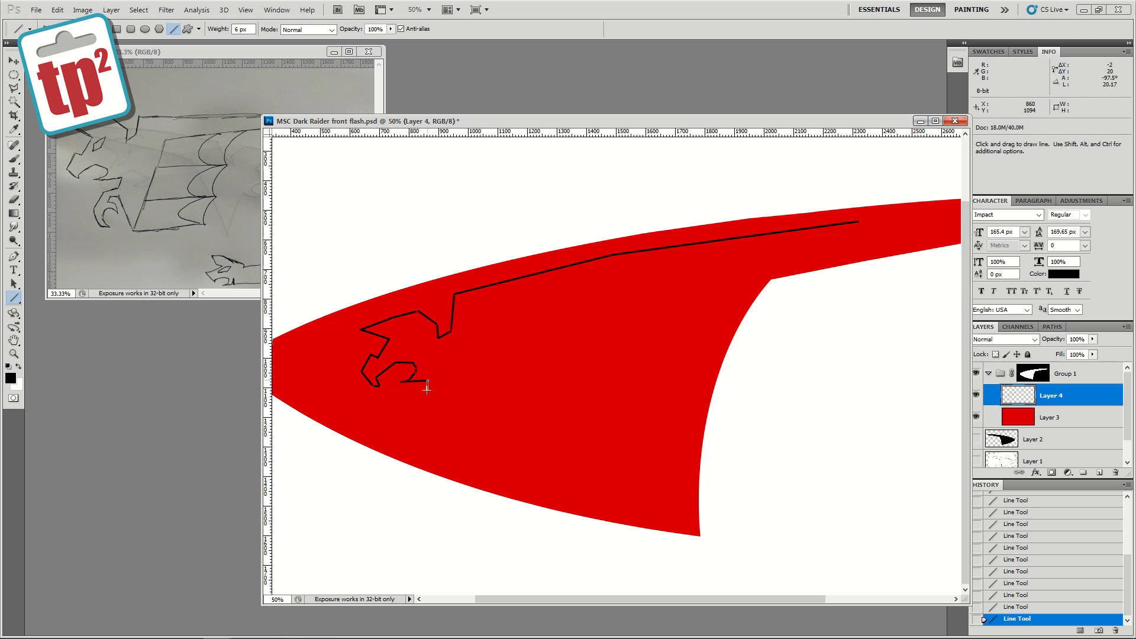
Sketch the dragon's head, claw and ribbed wing on Layer 4 in black with the Brush at 100% opacity.
key("b")
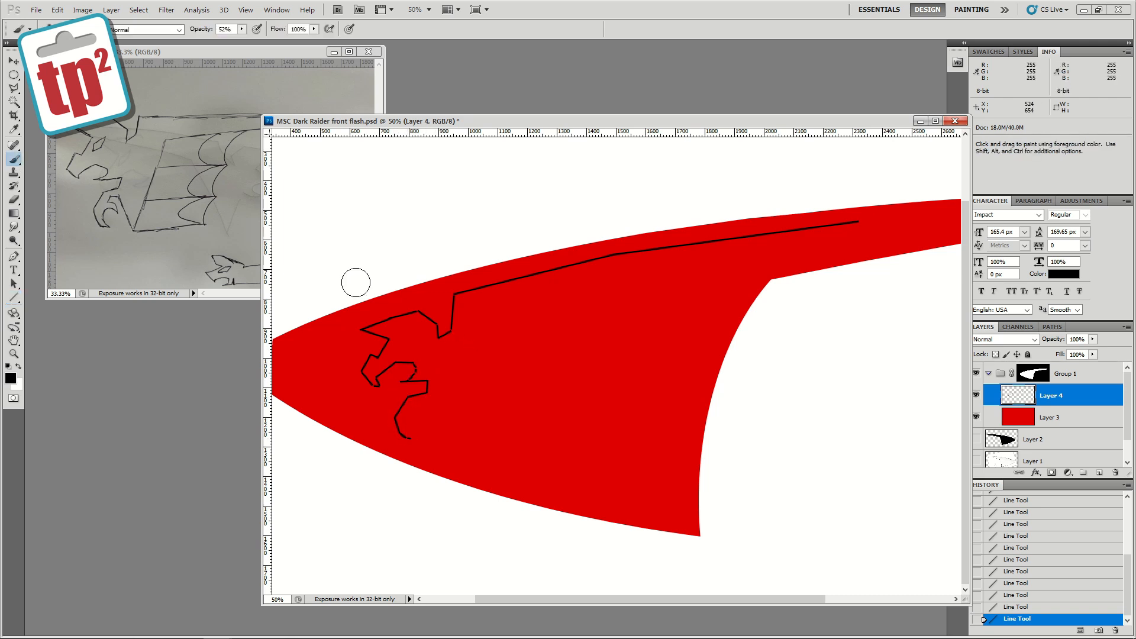
left_click_drag(408, 421, 410, 438)
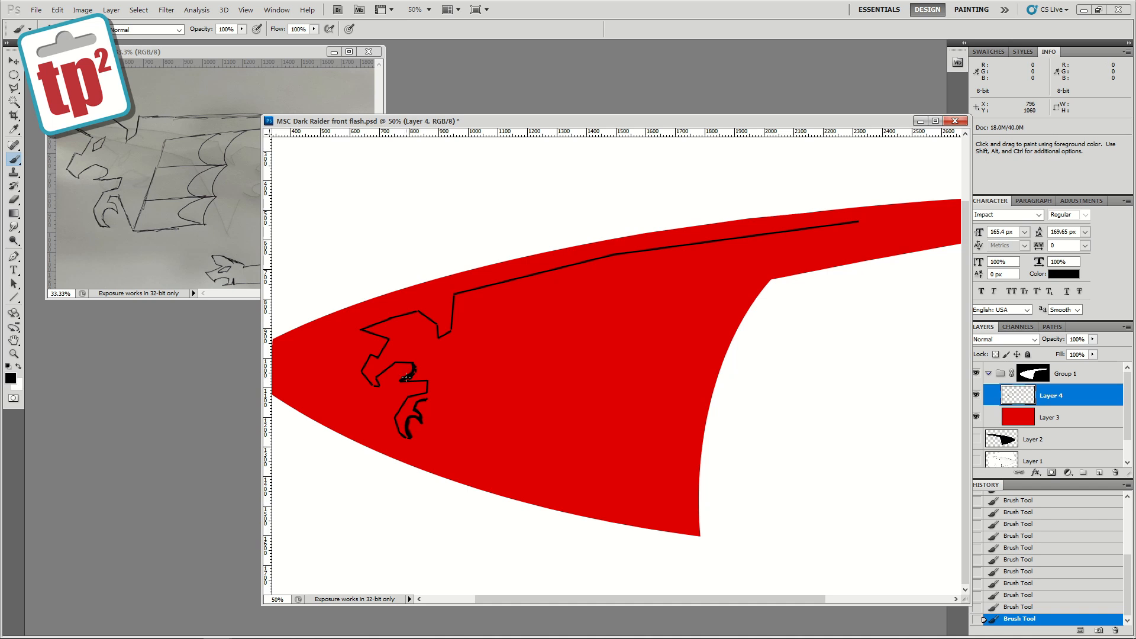
left_click(17, 299)
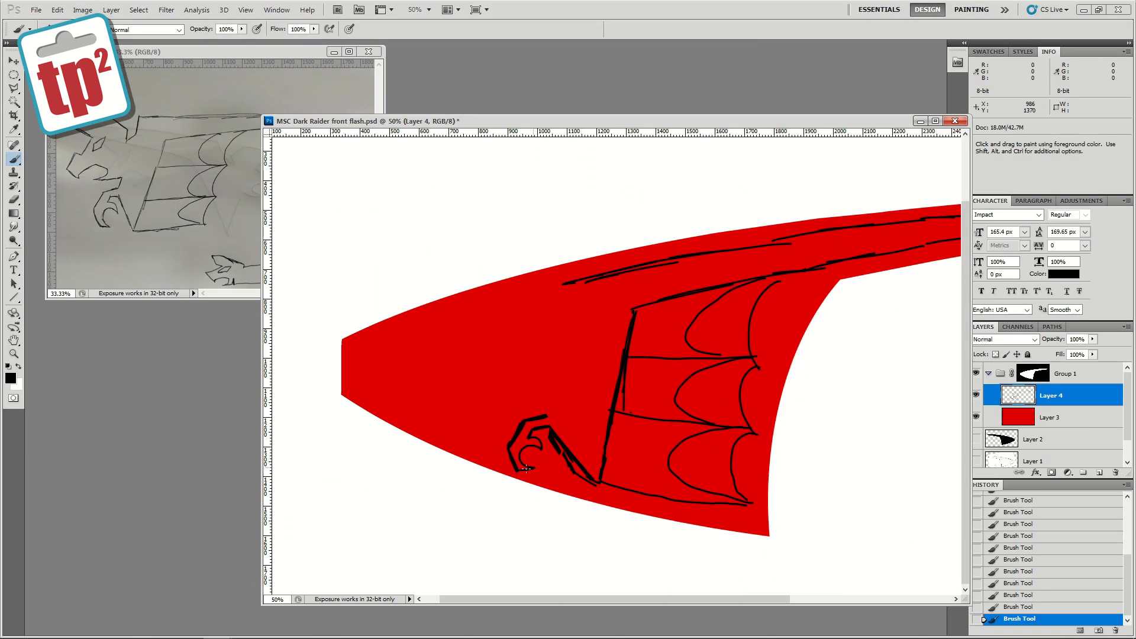
right_click(540, 441)
left_click(536, 440)
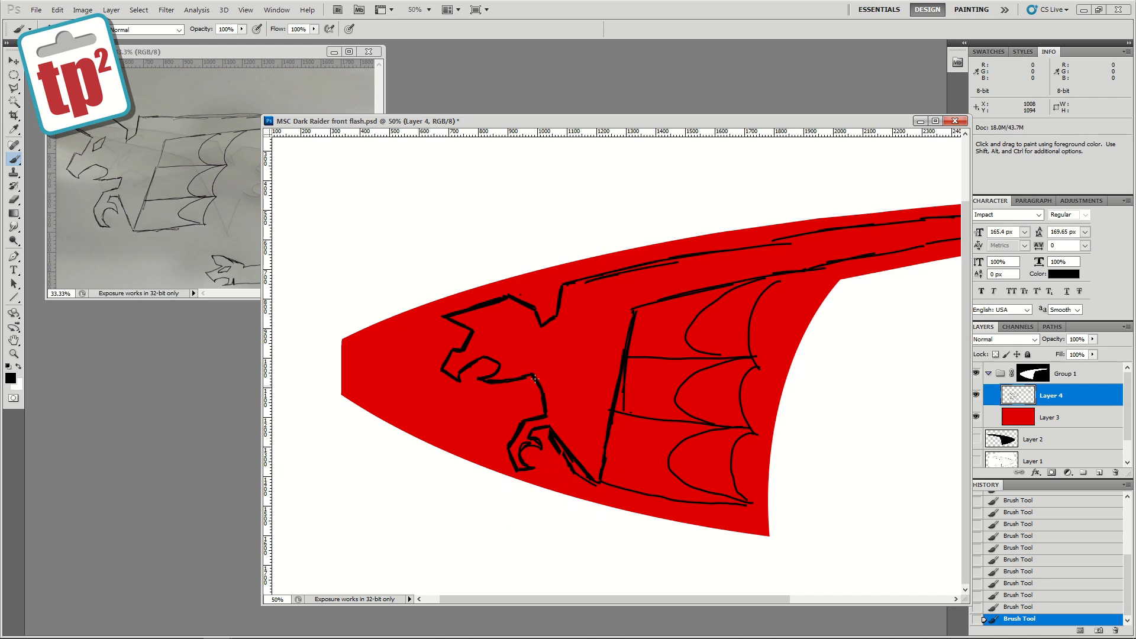
Paint the dragon's eye in black, select it with the Polygonal Lasso, nudge it into place and deselect.
right_click(486, 330)
left_click(519, 319)
left_click(13, 88)
left_click(483, 322)
left_click(474, 339)
left_click(486, 347)
double_click(499, 327)
left_click(13, 63)
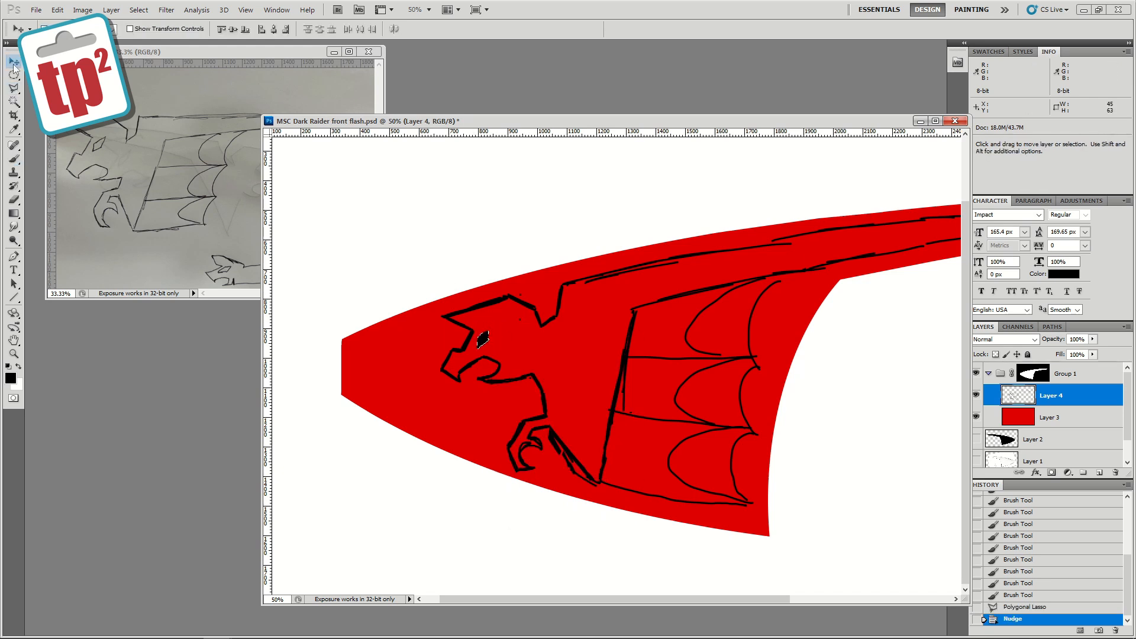
key("ctrl+d")
Select the dragon's head with the Rectangular Marquee, adjust it with Free Transform, deselect and erase stray marks near the neck.
left_click(14, 354)
left_click(545, 343, "alt")
left_click(583, 342, "alt")
left_click(584, 340, "alt")
left_click(521, 363)
left_click(532, 366)
left_click(550, 368)
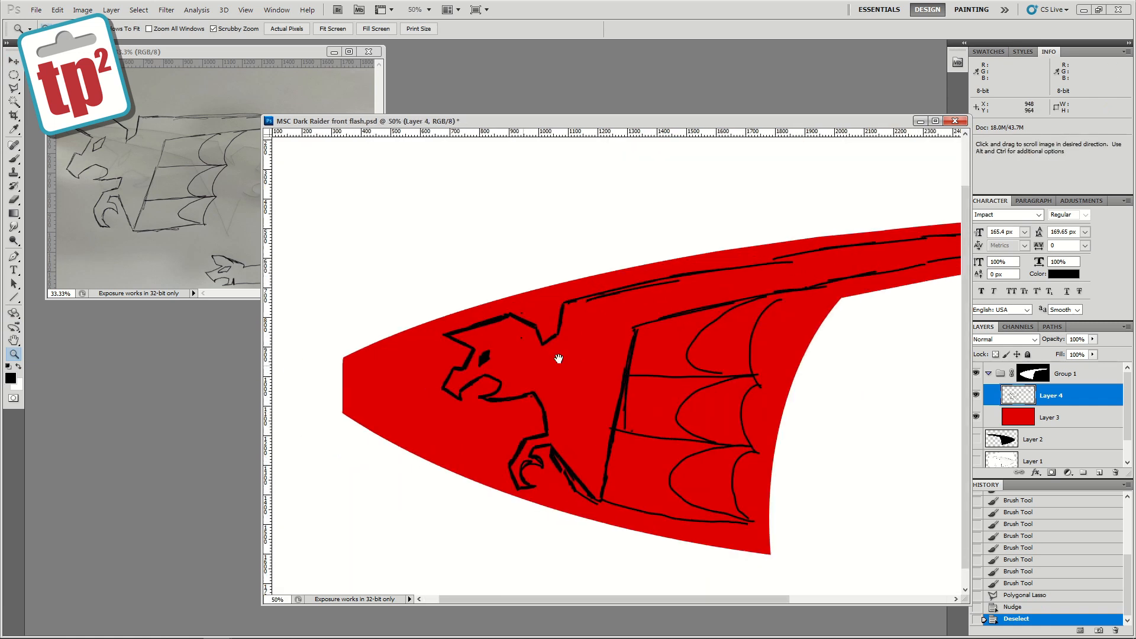
left_click_drag(558, 357, 588, 349)
right_click(14, 75)
left_click_drag(441, 287, 586, 411)
key("ctrl+t")
left_click_drag(587, 287, 554, 279)
key("Return")
key("ctrl+d")
left_click(14, 199)
left_click_drag(559, 331, 578, 325)
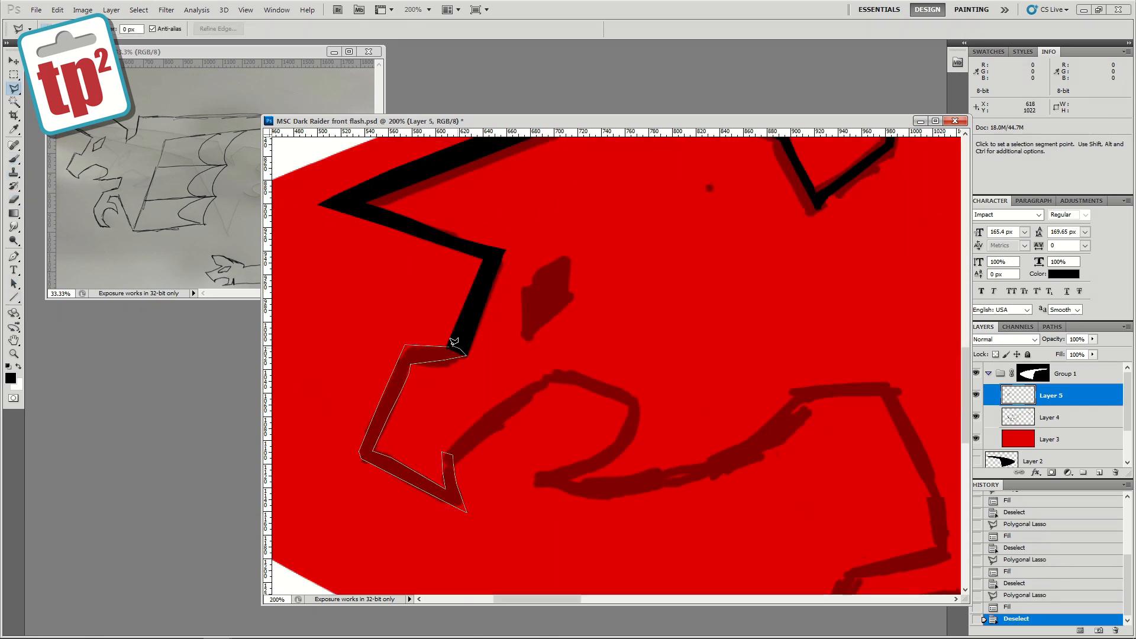
On Layer 5, trace the dragon's snout and upper mouth edge with Polygonal Lasso selections filled with black.
left_click(452, 345)
key("alt+BackSpace")
key("ctrl+d")
left_click_drag(581, 423, 512, 380)
left_click(377, 411)
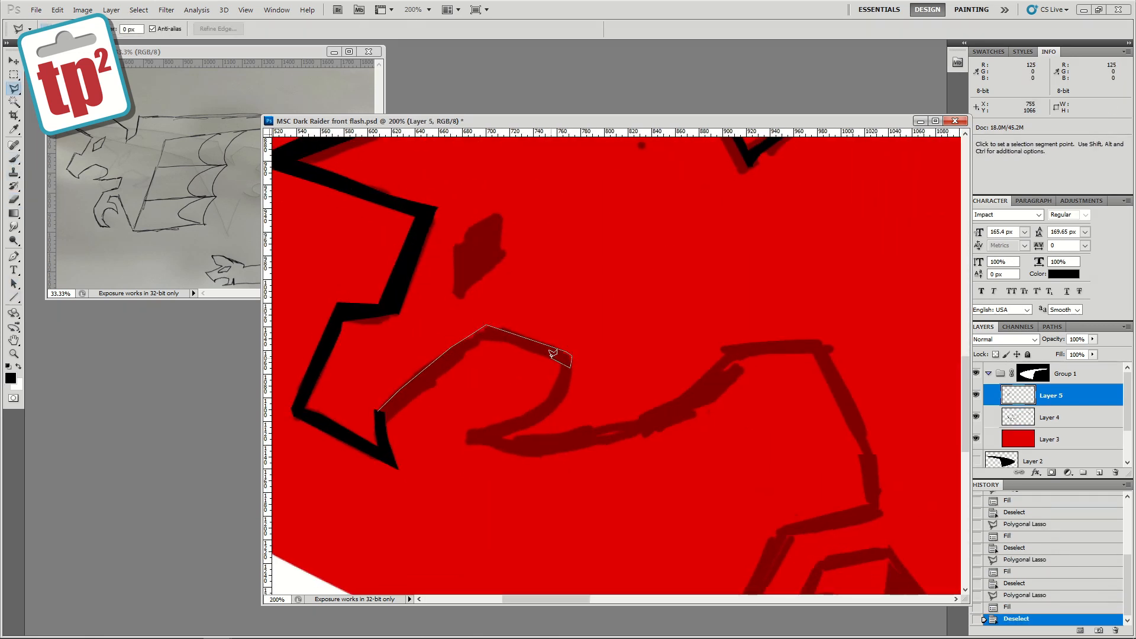
left_click(378, 413)
key("alt+BackSpace")
key("ctrl+d")
Outline the dragon's eye on Layer 5 with Polygonal Lasso selections filled with black.
mouse_move(452, 257)
left_mouse_down()
mouse_move(487, 301)
mouse_move(480, 310)
left_mouse_up()
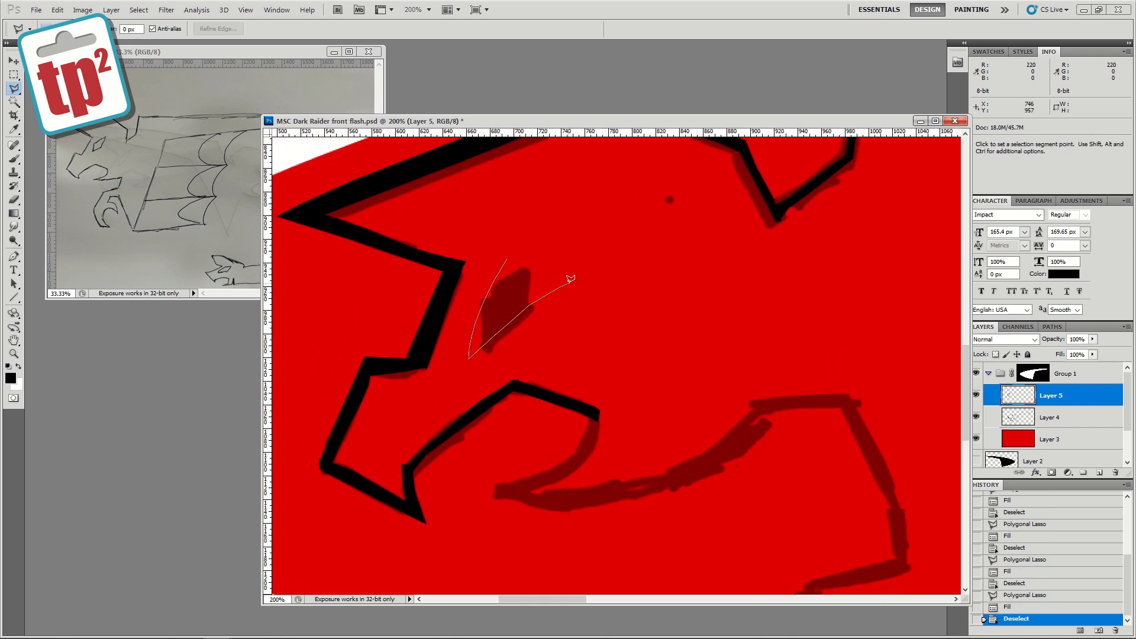
left_click(507, 255)
key("alt+BackSpace")
key("ctrl+d")
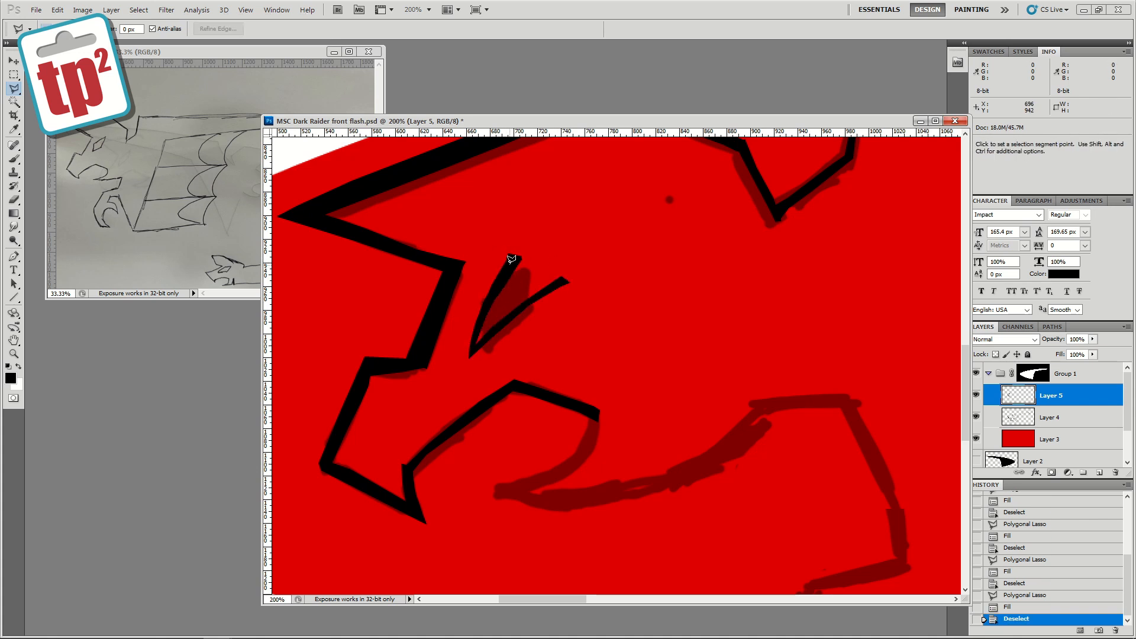
left_click(510, 263)
key("alt+BackSpace")
key("ctrl+d")
Trace the curved back of the mouth and the lower jaw line with Polygonal Lasso selections filled with black.
left_click_drag(565, 381, 497, 270)
left_click_drag(520, 403, 562, 385)
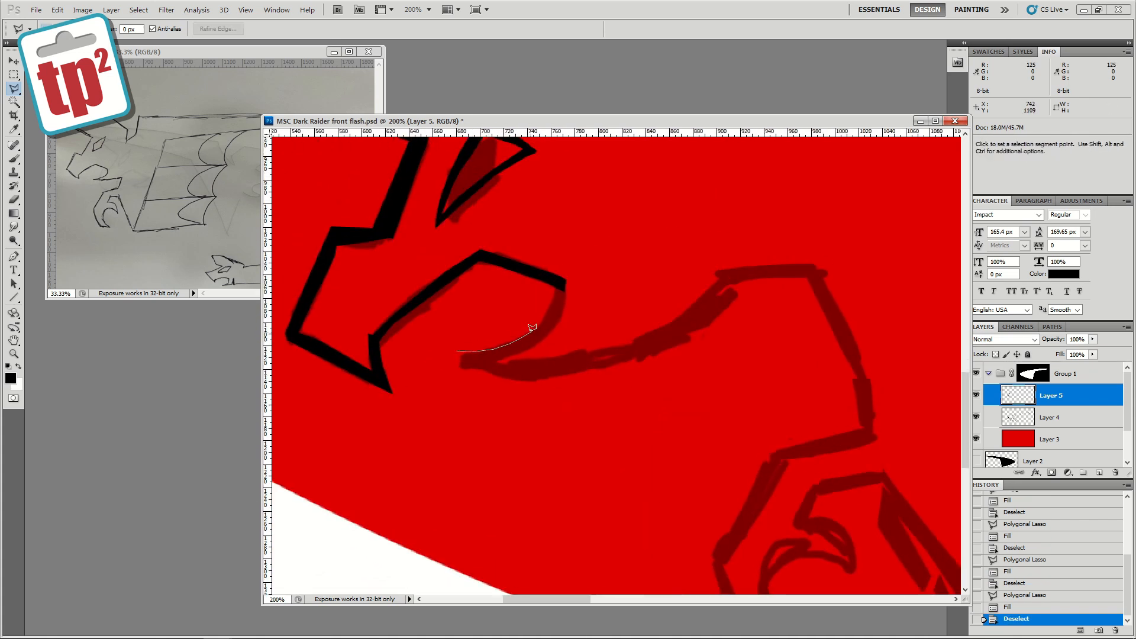
left_click(458, 353)
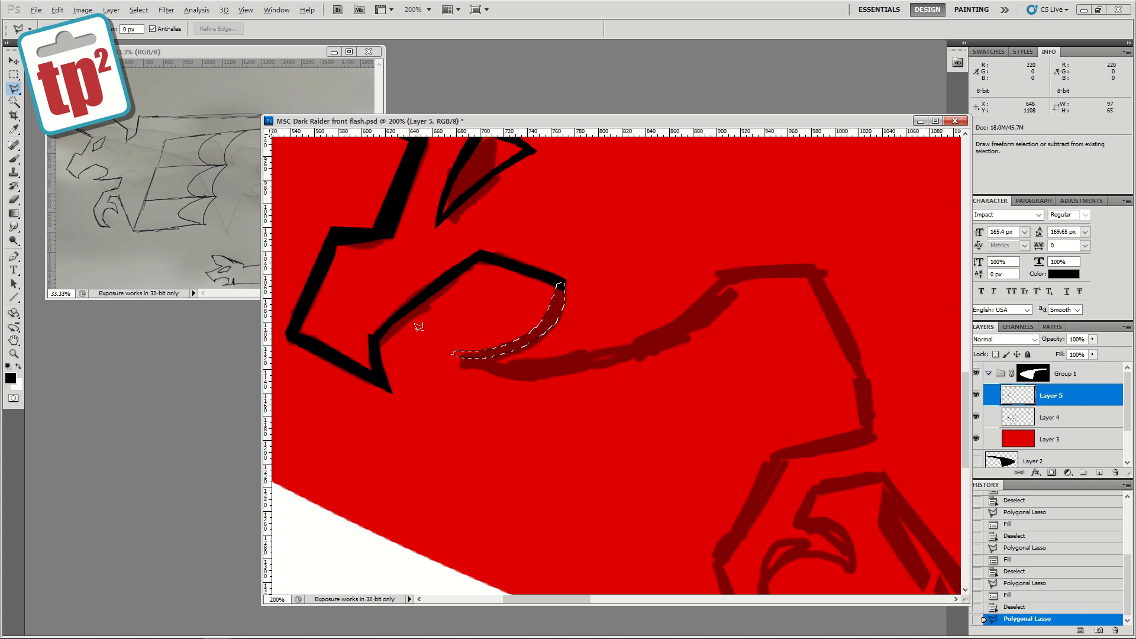
key("alt+BackSpace")
key("ctrl+d")
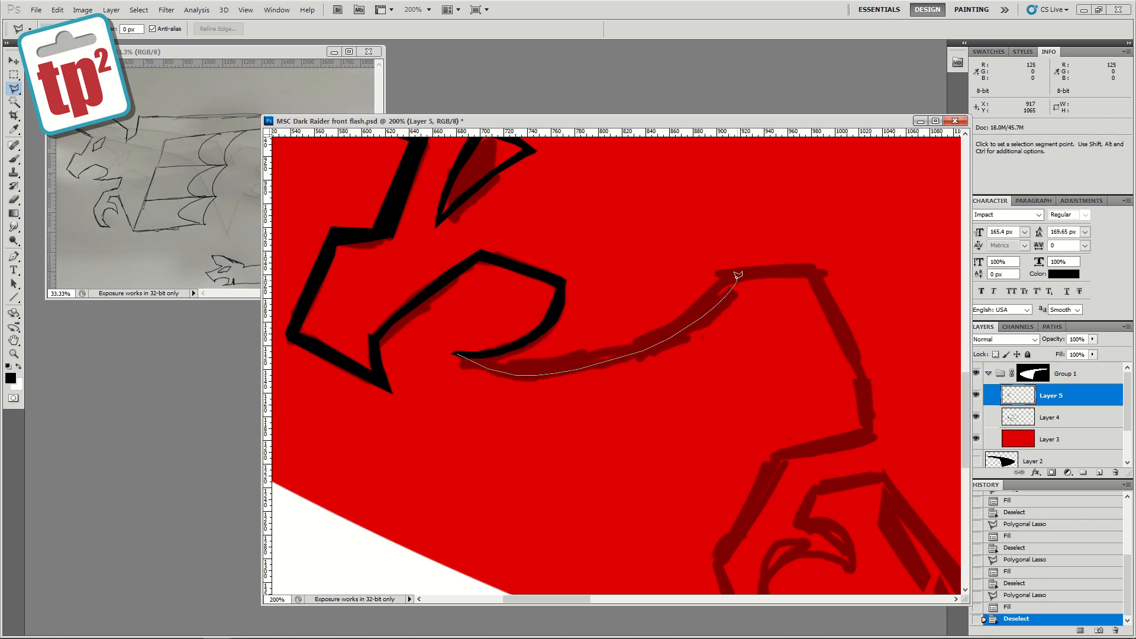
left_click(458, 353)
key("alt+BackSpace")
key("ctrl+d")
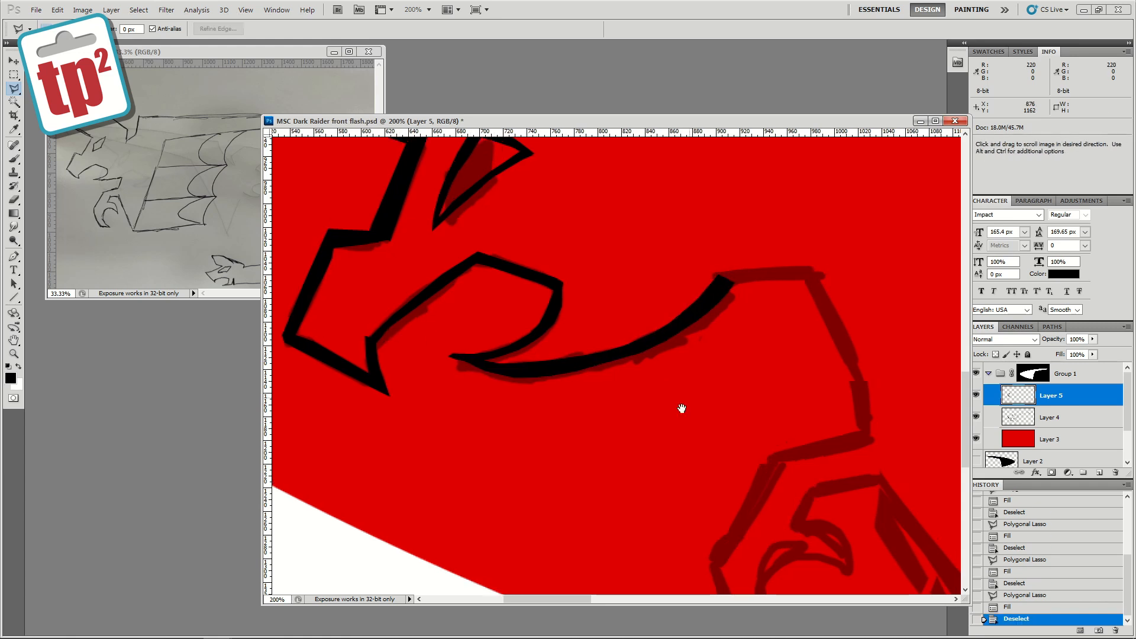
Save the file, then trace the dragon's foreleg down towards the claw with the Polygonal Lasso and fill it with black.
left_click_drag(679, 408, 745, 525)
key("ctrl+s")
key("z")
left_click(589, 333, "alt")
left_click(590, 434)
left_click_drag(527, 298, 577, 278)
key("l")
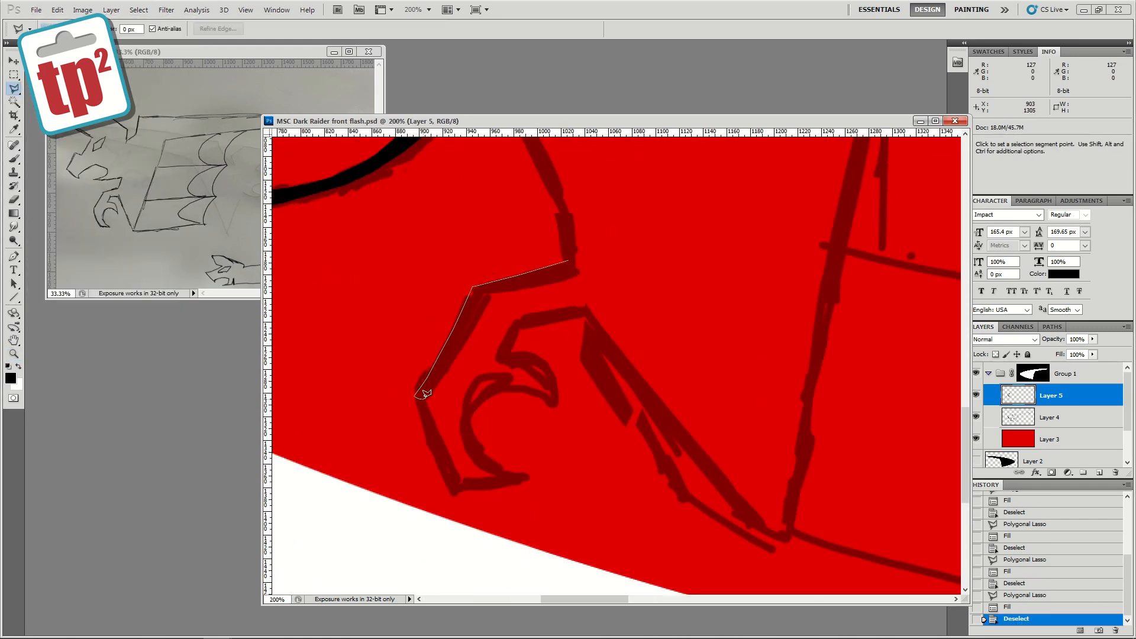
left_click(575, 267)
key("alt+BackSpace")
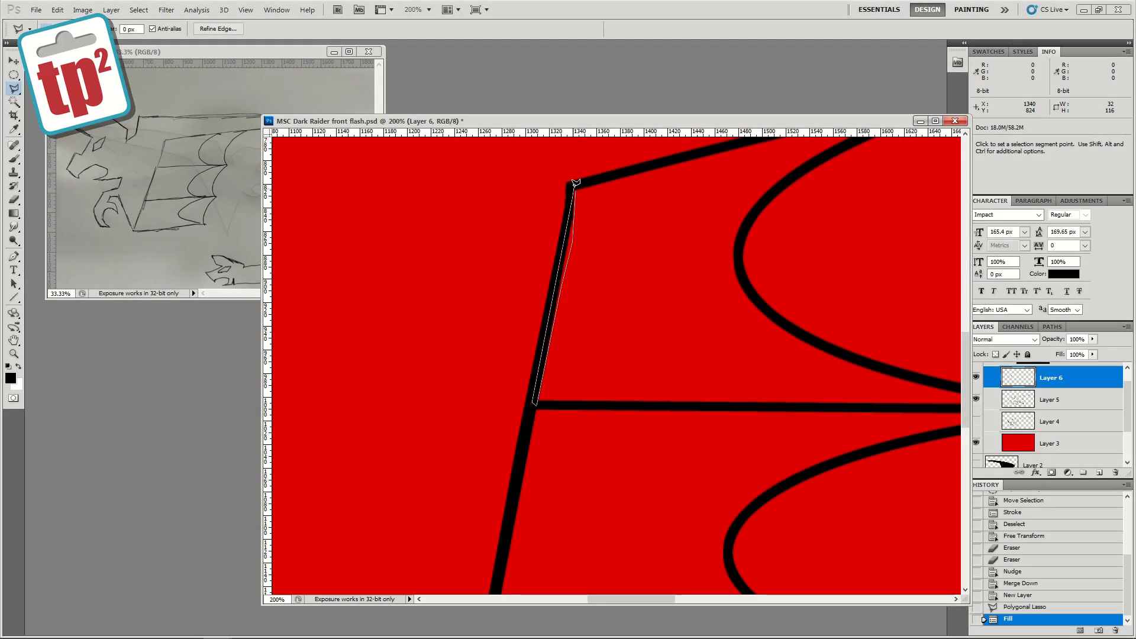
On Layer 6, fill Polygonal Lasso selections along the wing's front edge with black to thicken it between the ribs, then deselect.
left_click(575, 185)
key("alt+BackSpace")
mouse_move(622, 502)
left_mouse_down()
mouse_move(538, 317)
mouse_move(362, 307)
mouse_move(646, 345)
left_mouse_up()
key("z")
left_click(363, 305, "alt")
key("ctrl+d")
mouse_move(570, 374)
left_mouse_down()
mouse_move(577, 383)
mouse_move(603, 357)
left_mouse_up()
left_click(377, 376)
left_click(378, 377)
key("l")
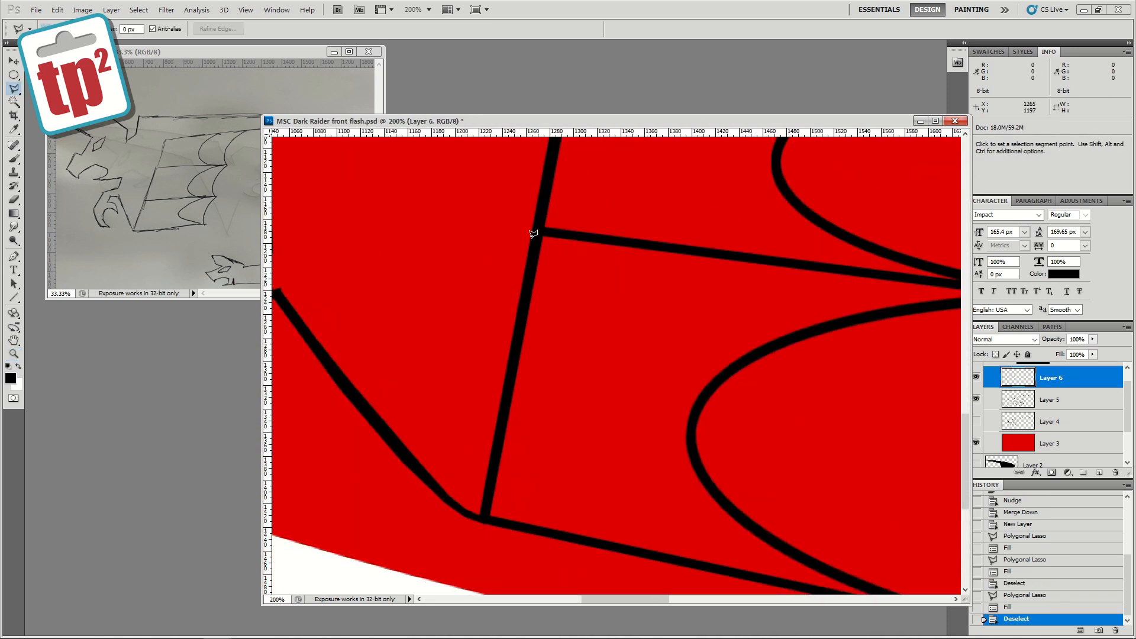
Thicken the wing's lower front edge and bottom edge with Polygonal Lasso selections filled with black, deselecting after each.
left_click(472, 513)
left_click(532, 235)
key("alt+BackSpace")
key("ctrl+d")
left_click_drag(485, 506, 481, 388)
left_click(488, 392)
left_click(890, 482)
key("alt+BackSpace")
key("ctrl+d")
Thicken the wing's two inner ribs where they meet the front edge using Polygonal Lasso selections filled with black.
left_click_drag(532, 172, 435, 389)
left_click(444, 316)
key("alt+BackSpace")
key("ctrl+d")
left_click_drag(566, 167, 487, 427)
left_click(407, 365)
left_click(889, 378)
left_click(404, 370)
key("alt+BackSpace")
key("ctrl+d")
Merge Layer 6 down into Layer 5 and try a Free Transform on the marquee-selected end of the tail outline.
left_click(467, 305, "alt")
left_click(467, 305, "alt")
left_click(467, 305, "alt")
left_click_drag(467, 305, 325, 341)
key("shift+m")
left_click_drag(918, 197, 553, 330)
key("ctrl+e")
key("ctrl+t")
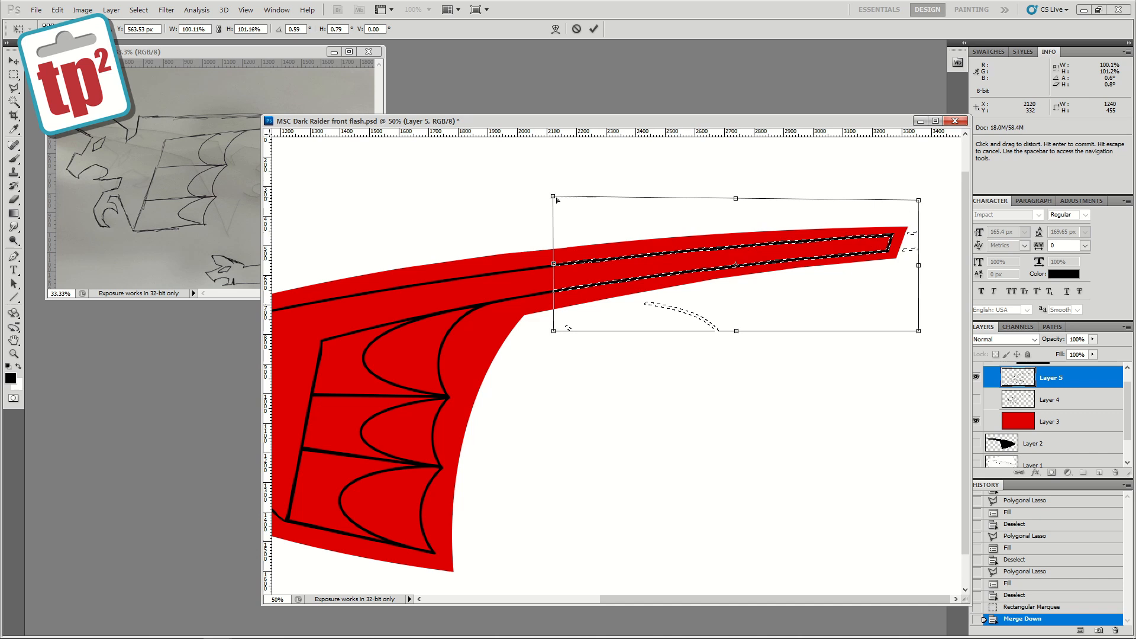
key("Escape")
key("ctrl+d")
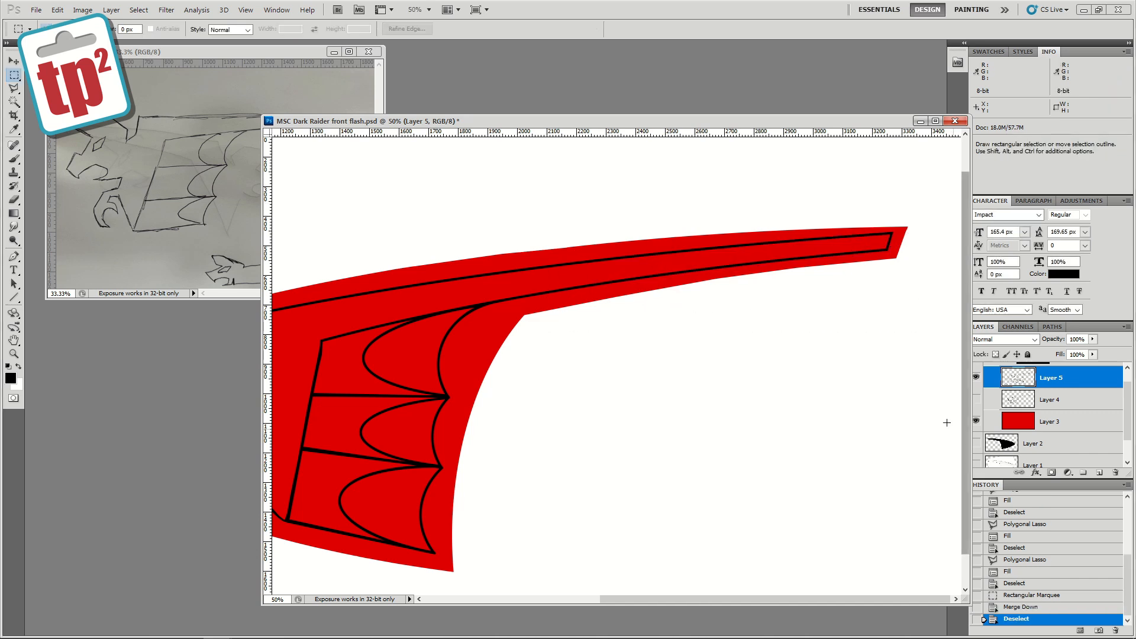
Thin the tail's upper outline towards its tip with the Eraser.
left_click(14, 354)
left_click(875, 295)
left_click(876, 296)
left_click(13, 200)
left_click_drag(656, 231, 683, 233)
left_click_drag(683, 233, 755, 231)
left_click_drag(763, 230, 784, 229)
left_click_drag(790, 228, 827, 229)
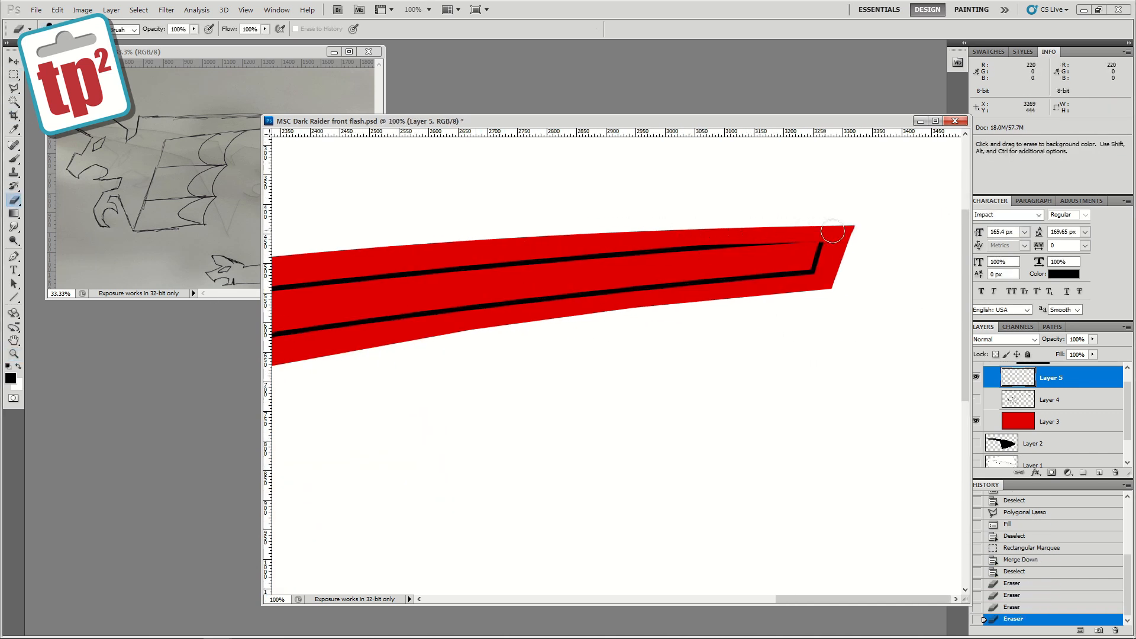
left_click(832, 232)
Touch up the tail's outline with small Polygonal Lasso selections filled with black, deselecting after each.
key("l")
left_click(744, 246)
left_click(692, 246)
key("alt+BackSpace")
key("ctrl+d")
key("z")
double_click(686, 310)
key("l")
left_click(507, 259)
left_click(490, 273)
left_click(508, 259)
key("alt+BackSpace")
key("ctrl+d")
Add a new layer directly above Layer 3 and set the foreground colour to orange.
key("z")
left_click(520, 262, "alt")
left_click(520, 264, "alt")
left_click_drag(518, 352, 538, 305)
left_click(1047, 421)
left_click(1098, 472)
left_click(818, 461)
left_click(790, 342)
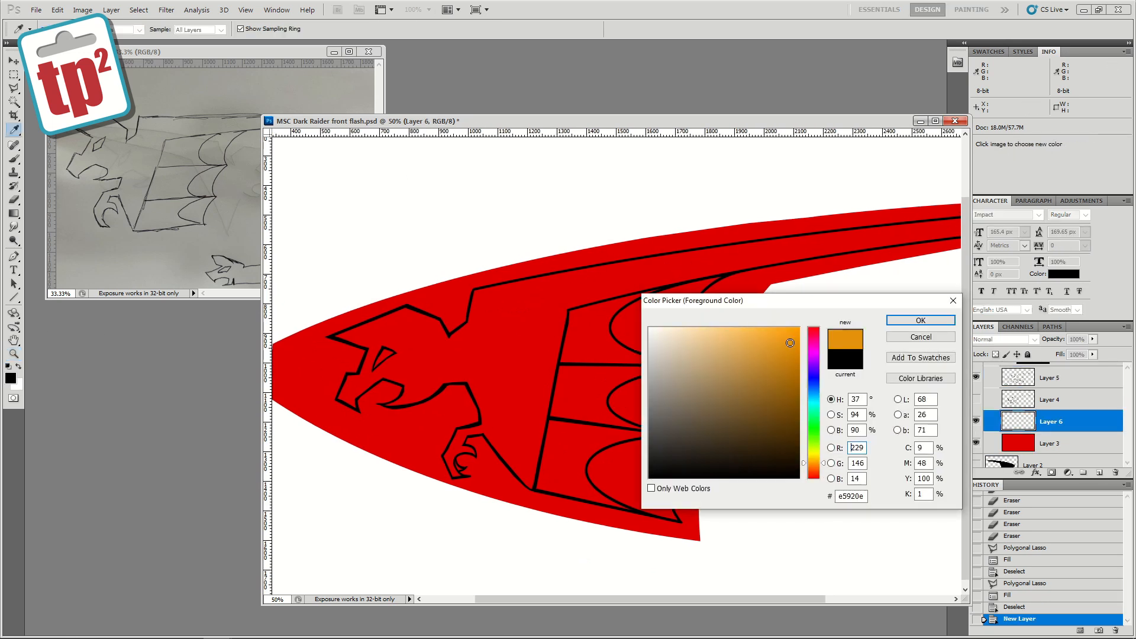
left_click(916, 320)
Fill the dragon's body and all six wing areas with orange (RGB 247, 161, 12) using the Paint Bucket.
key("z")
left_click(13, 173)
left_click(55, 223)
left_click(471, 329)
left_click(600, 344)
left_click(586, 394)
left_click(570, 459)
left_click(631, 467)
left_click(648, 403)
left_click(658, 324)
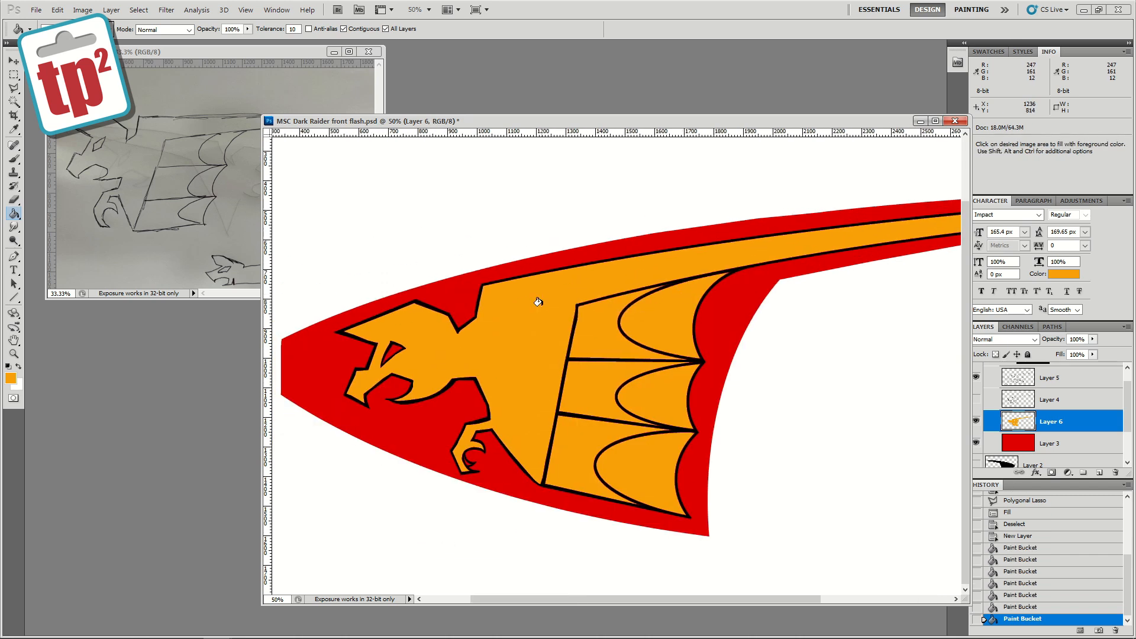
Fill the dragon's eye with white and all six wing areas with a darker orange (RGB 247, 106, 12).
left_click(19, 366)
left_click(11, 377)
left_click(812, 466)
left_click(919, 321)
left_click(596, 331)
left_click(587, 390)
left_click(569, 472)
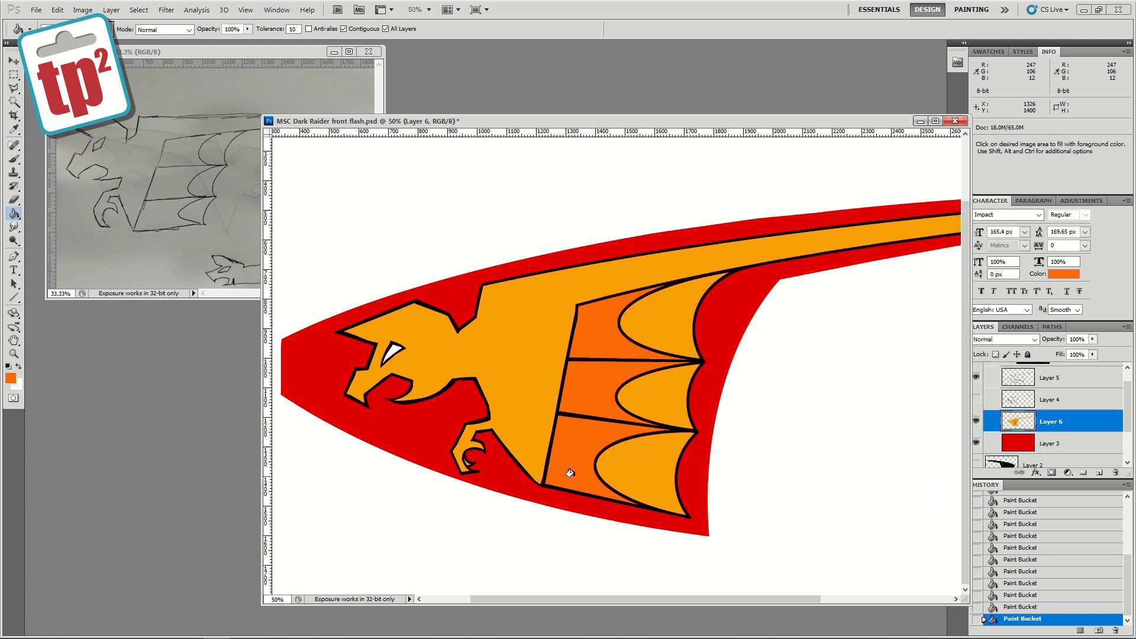
left_click(632, 467)
left_click(648, 396)
left_click(658, 327)
Refill the three wing panels beside the front edge with an orange midway between the body and scallop colours.
left_click(11, 377)
left_click(813, 465)
left_click(920, 320)
left_click(594, 333)
left_click(586, 390)
left_click(567, 472)
Select the three scalloped wing areas with the Magic Wand, apply an orange-to-red gradient across them and deselect.
key("ctrl+minus")
key("ctrl+minus")
key("ctrl+plus")
key("ctrl+plus")
key("ctrl+plus")
key("w")
left_click(580, 328)
left_click(584, 417, "shift")
left_click(591, 484, "shift")
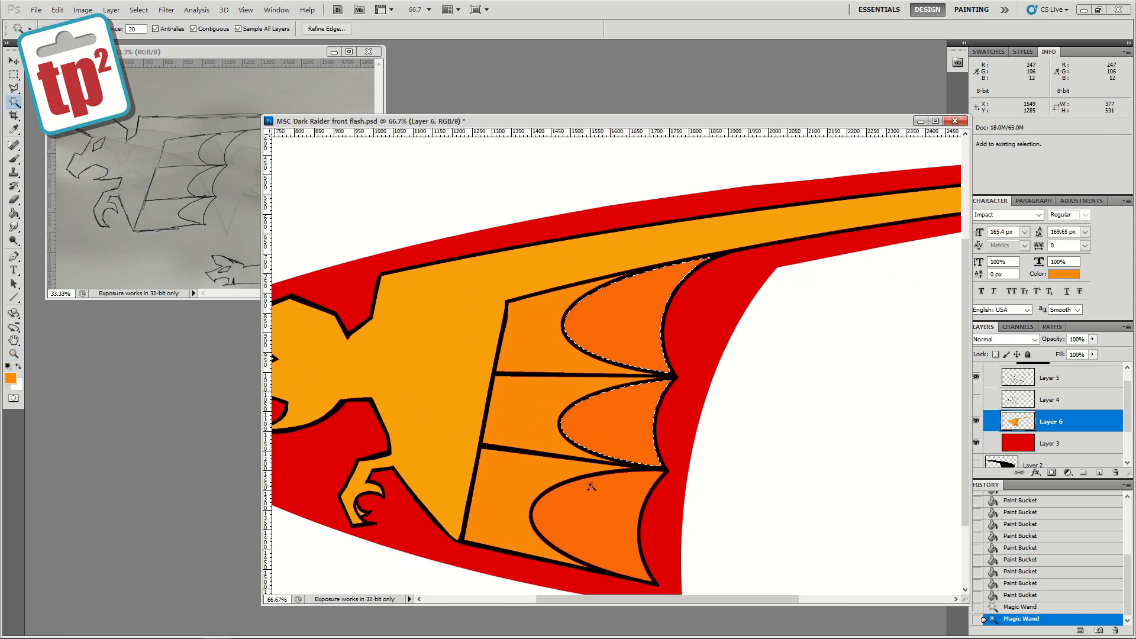
key("i")
left_click(626, 311)
key("x")
left_click(698, 316)
left_click_drag(14, 214, 56, 216)
mouse_move(648, 417)
left_mouse_down()
mouse_move(583, 414)
mouse_move(647, 416)
left_mouse_up()
left_click_drag(590, 413, 644, 424)
key("ctrl+d")
Select the three front wing panels with the Magic Wand, apply a gradient between the two orange shades and deselect.
left_click(14, 101)
left_click(520, 411)
left_click(507, 464, "shift")
left_click(529, 340, "shift")
left_click(14, 130)
left_click(14, 214)
left_click_drag(550, 416, 488, 411)
left_click_drag(549, 416, 496, 407)
key("ctrl+d")
Select the dragon's orange body with the Magic Wand and hide the selection edges.
left_click(13, 354)
left_click(410, 373, "alt")
left_click(411, 373, "alt")
left_click(14, 103)
left_click(452, 385)
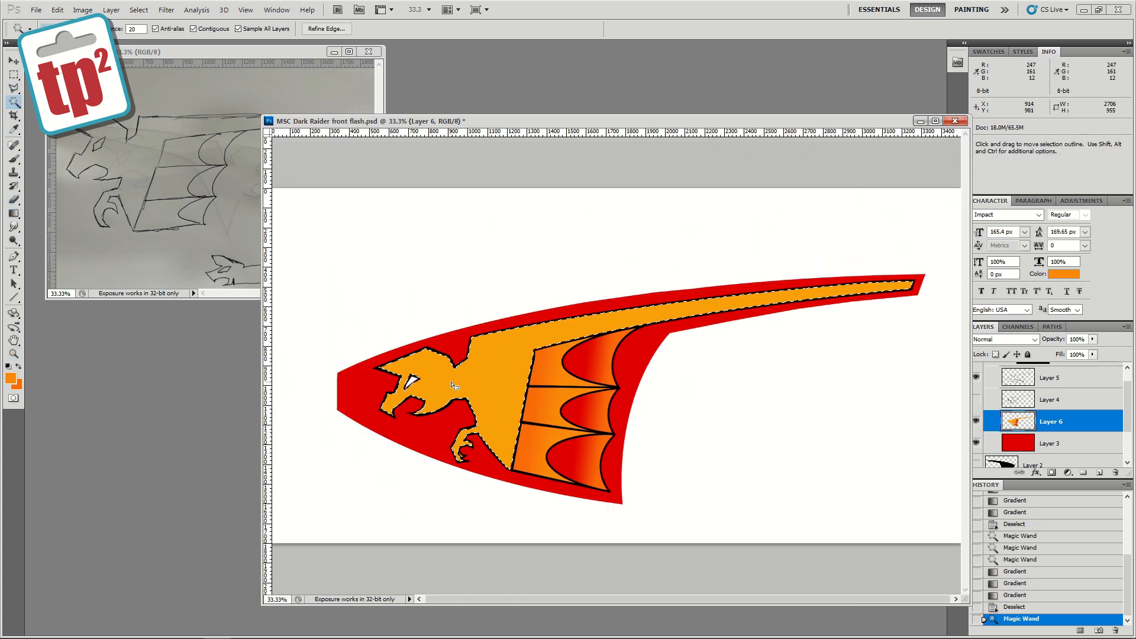
key("ctrl+h")
left_click(13, 214)
left_click_drag(495, 347, 503, 432)
left_click_drag(503, 438, 521, 355)
key("ctrl+alt+z")
key("ctrl+alt+z")
Sample the body's orange and apply a gradient from it to darker orange towards the dragon's head.
left_click(14, 129)
left_click(452, 385)
left_click(14, 213)
left_click_drag(498, 426, 517, 355)
left_click_drag(467, 408, 418, 379)
Swap the foreground and background colours and set the foreground to golden yellow.
left_click(19, 366)
left_click(11, 378)
left_click(813, 457)
left_click(793, 332)
left_click(921, 319)
left_click(13, 74)
left_click_drag(932, 248, 531, 481)
left_click(14, 214)
left_click_drag(615, 414, 702, 317)
key("ctrl+x")
left_click(1020, 596)
Lock Layer 6's transparent pixels, select the tail area of the body, apply a golden-yellow-to-orange gradient along it and deselect.
left_click(996, 355)
left_click(14, 102)
key("ctrl+d")
left_click(509, 366)
left_click(14, 75)
left_click_drag(940, 260, 710, 313)
left_click(14, 214)
mouse_move(567, 334)
left_mouse_down()
mouse_move(669, 314)
mouse_move(562, 324)
left_mouse_up()
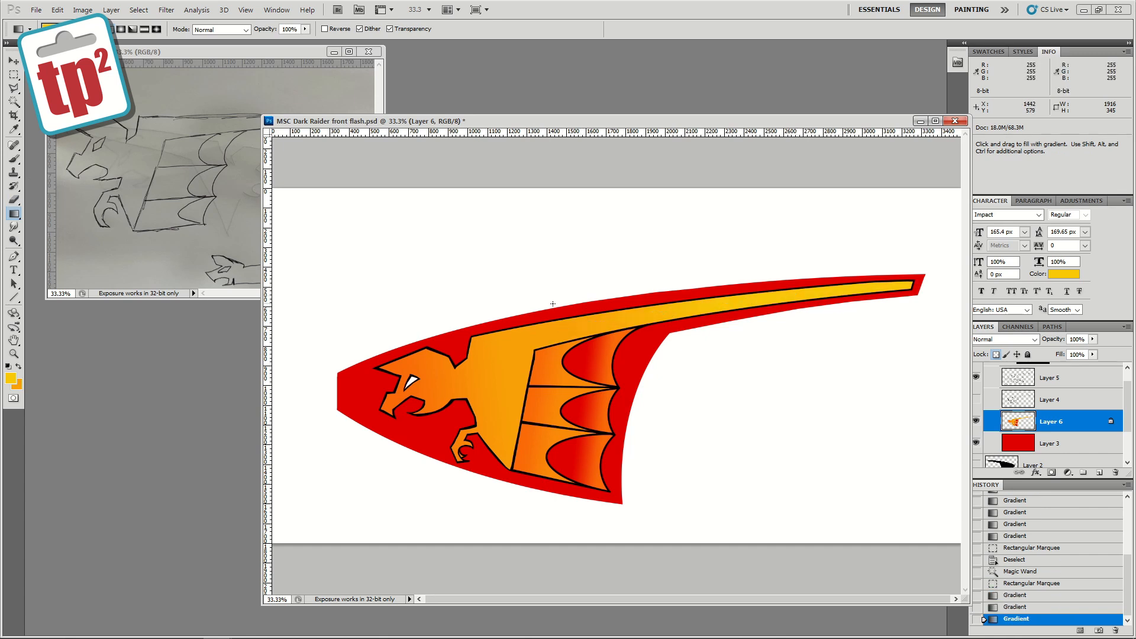
key("ctrl+d")
Add an Outer Glow effect to Layer 5, the dragon's line art, picking a custom glow colour and adjusting its settings.
key("z")
left_click(542, 359, "alt")
left_click(542, 360, "alt")
left_click(554, 366)
left_click(554, 366)
left_click(554, 366)
key("h")
left_click_drag(554, 366, 587, 366)
left_click(1050, 377)
left_click(111, 10)
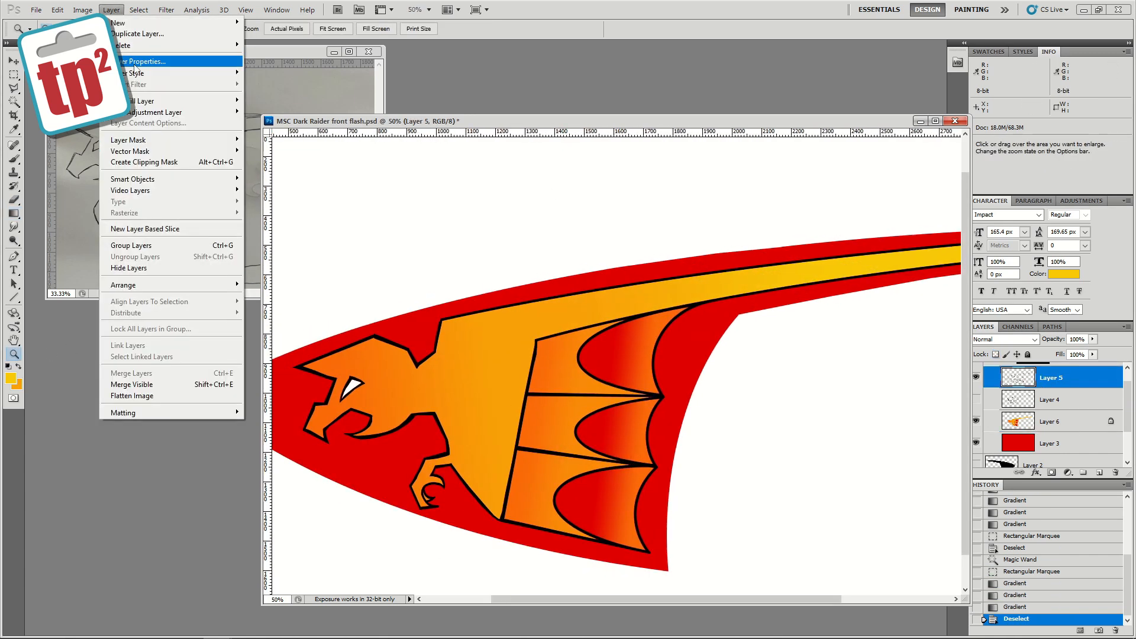
mouse_move(142, 65)
left_click(278, 113)
left_click_drag(306, 220, 240, 28)
left_click_drag(209, 148, 213, 161)
left_click(193, 103)
left_click(520, 337)
left_click(921, 320)
left_click_drag(253, 77, 270, 78)
left_click(376, 45)
key("z")
key("ctrl+minus")
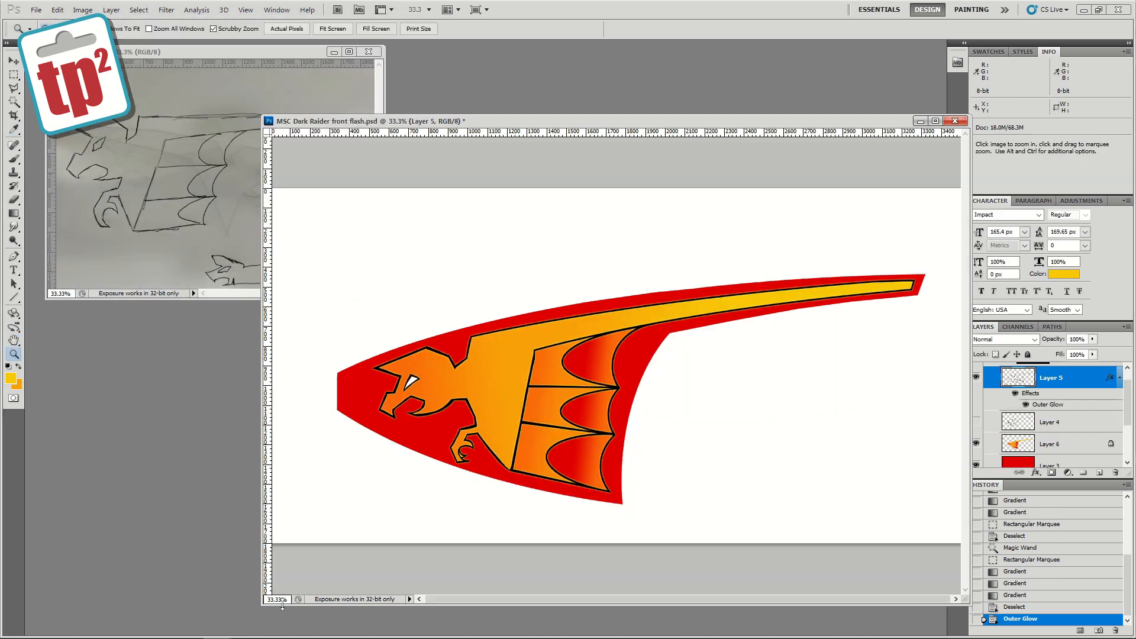
Close the dragon sketch document and open MSC Dark Raider custom stickers.psd.
left_click_drag(263, 604, 183, 520)
left_click(368, 51)
left_click(36, 11)
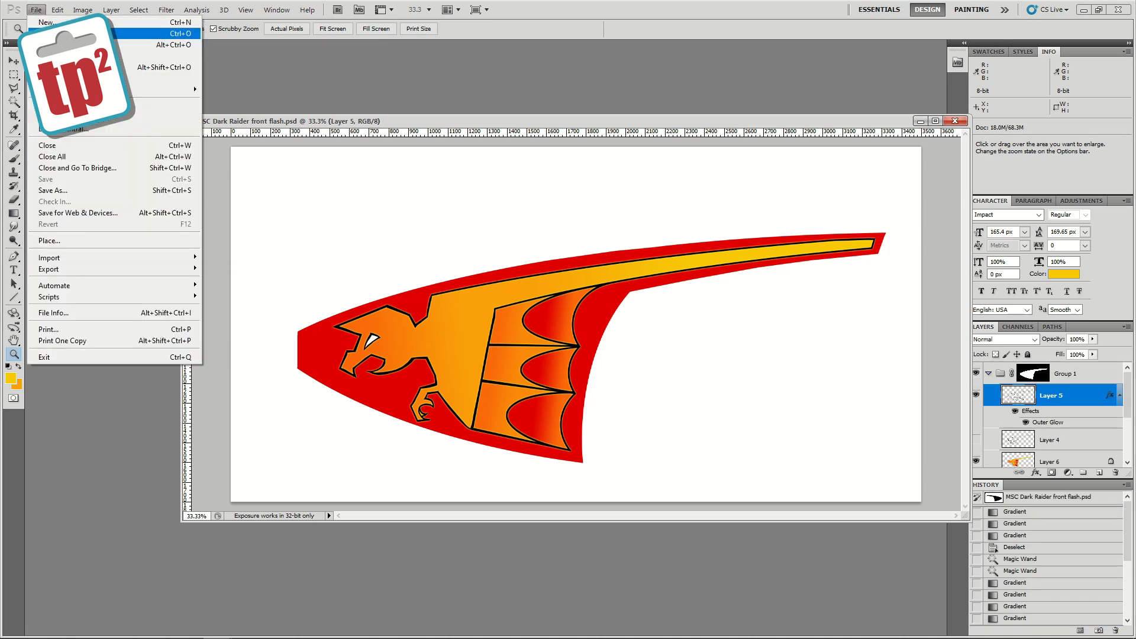
left_click(47, 33)
left_click(711, 133)
double_click(711, 133)
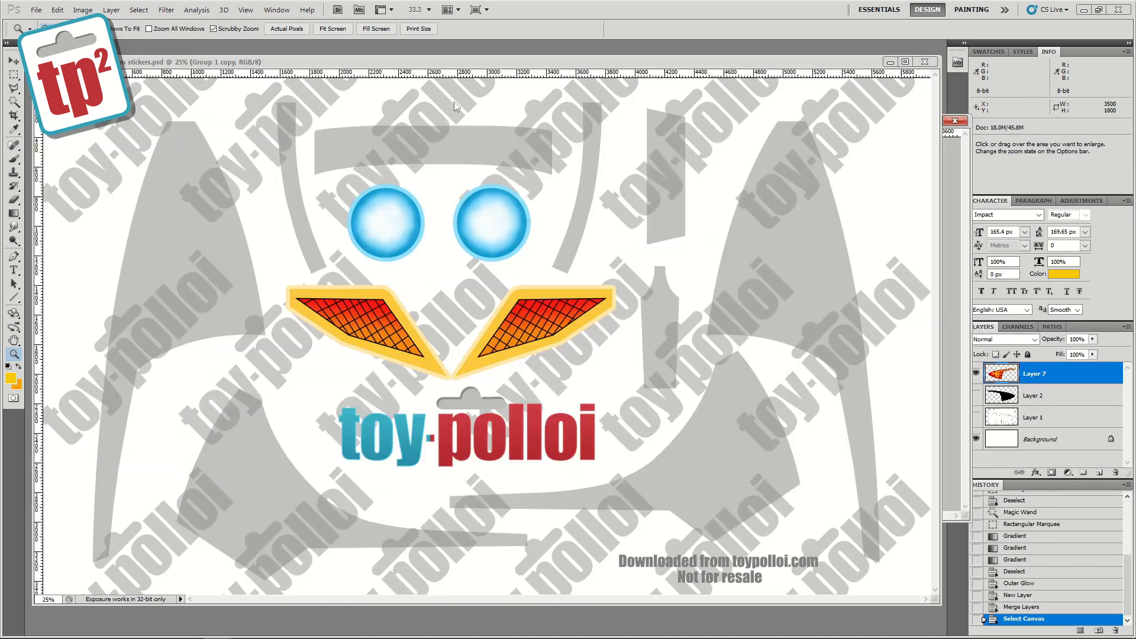
Paste the dragon flash artwork, rotate it 90° and place it over a grey front flash shape on the template.
key("ctrl+v")
key("ctrl+t")
left_click_drag(260, 432, 391, 110)
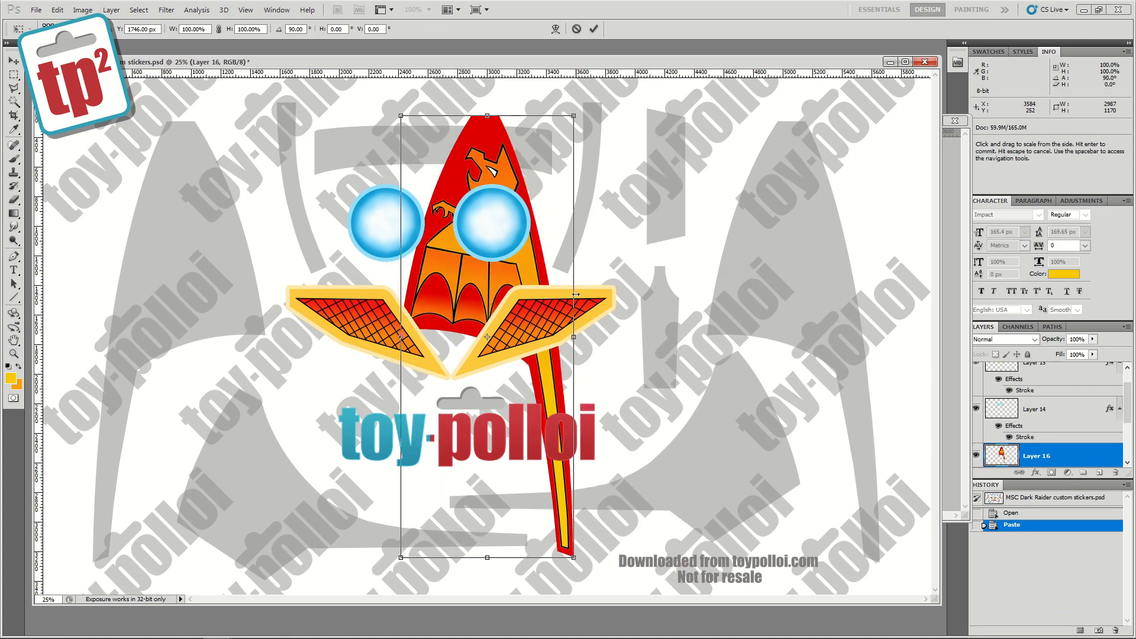
key("Return")
key("v")
left_click_drag(466, 265, 185, 282)
Duplicate the dragon flash layer, flip the copy horizontally over the opposite front flash shape and merge the two layers.
right_click(1030, 453)
left_click(1044, 201)
left_click(677, 195)
left_click(58, 10)
mouse_move(80, 240)
left_click(257, 371)
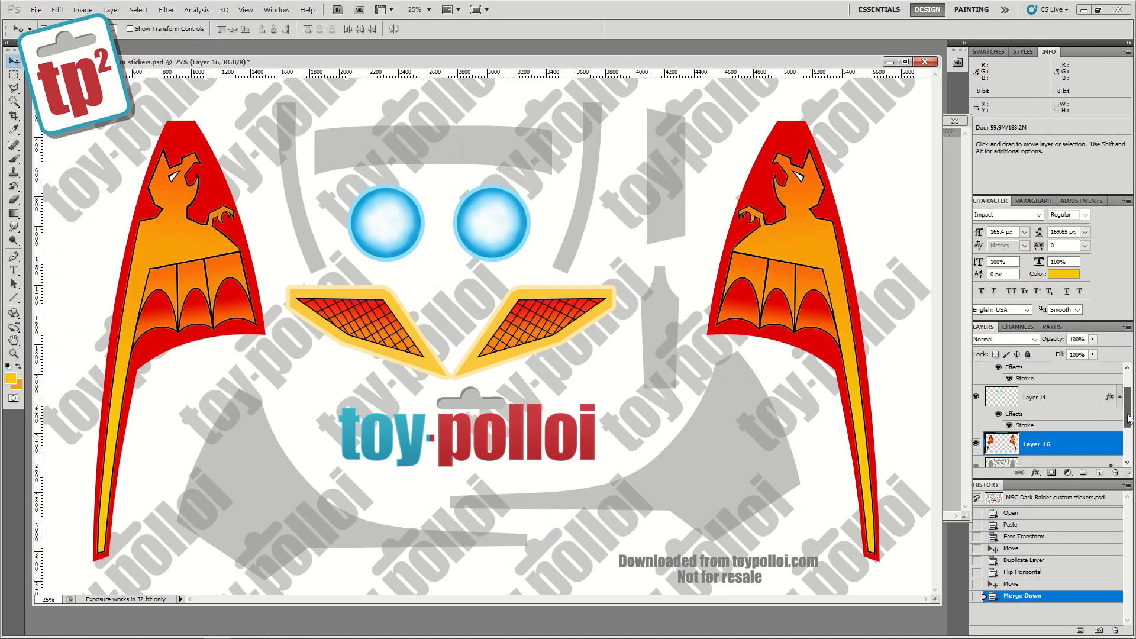
right_click(1041, 456)
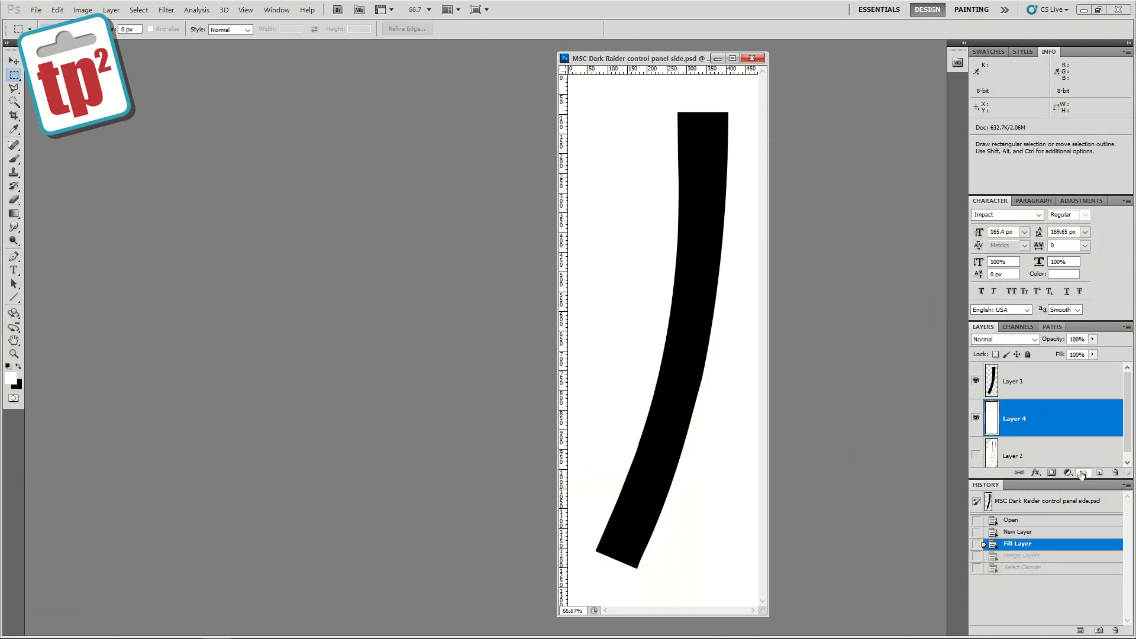
Create a layer group above Layer 3, give it an inverted mask of the pasted panel shape and add a layer inside.
left_click(1082, 473)
left_click_drag(1014, 405, 1005, 365)
left_click(1052, 472)
left_click(1022, 380, "alt")
key("ctrl+v")
key("ctrl+i")
left_click(1099, 473)
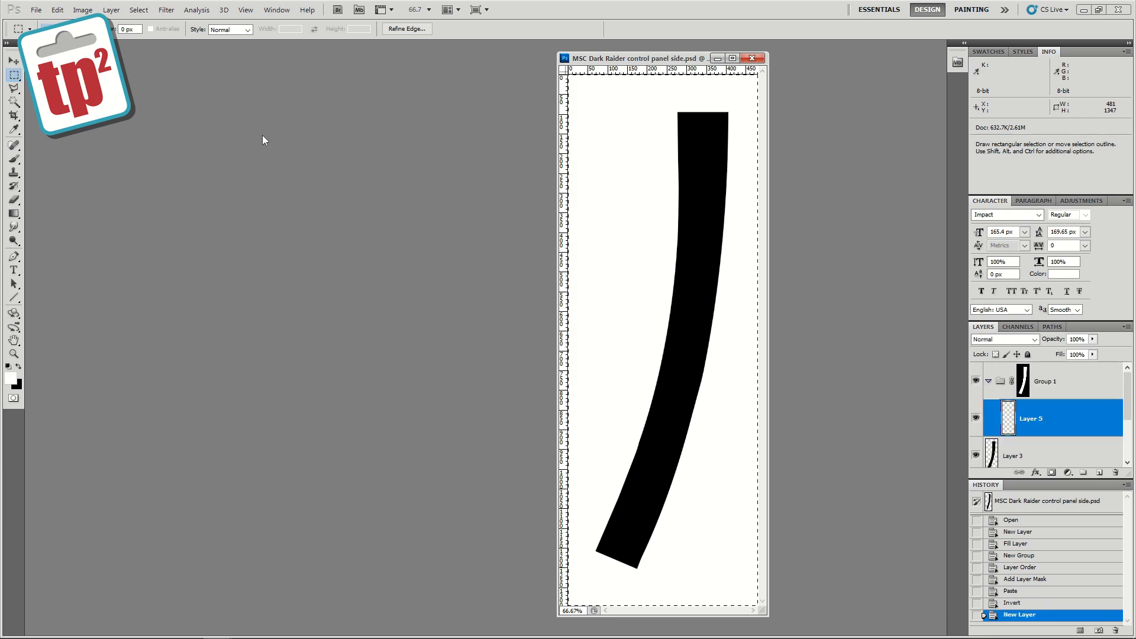
Open MSC Dark Raider control panel main.psd, convert the side panel document to RGB Color and fill Layer 5 with the main panel's beige.
key("ctrl+o")
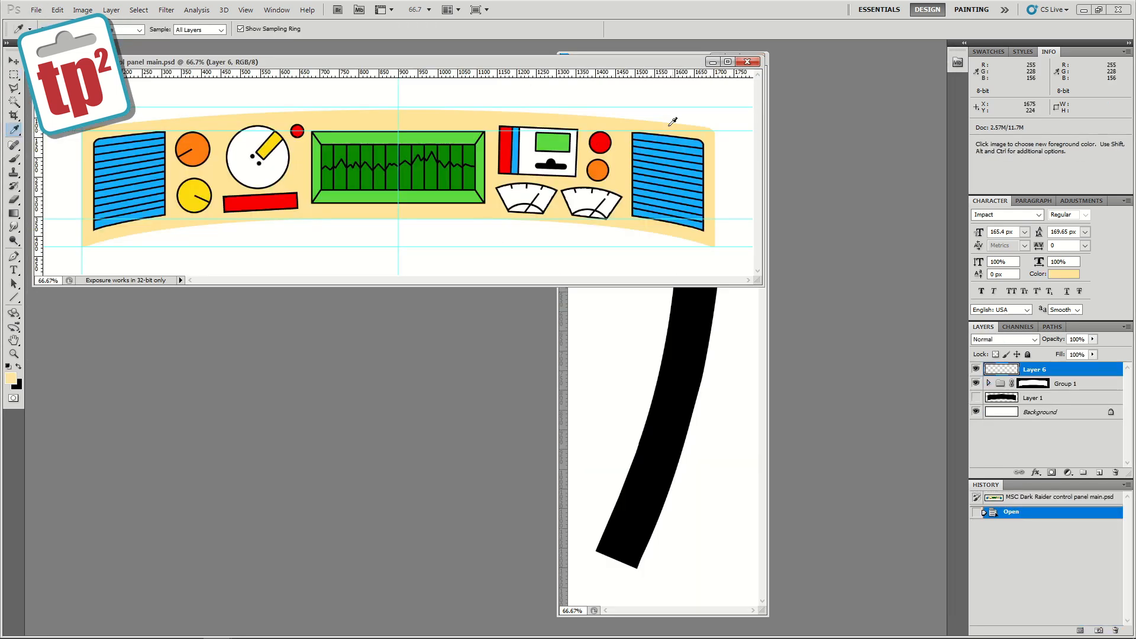
key("z")
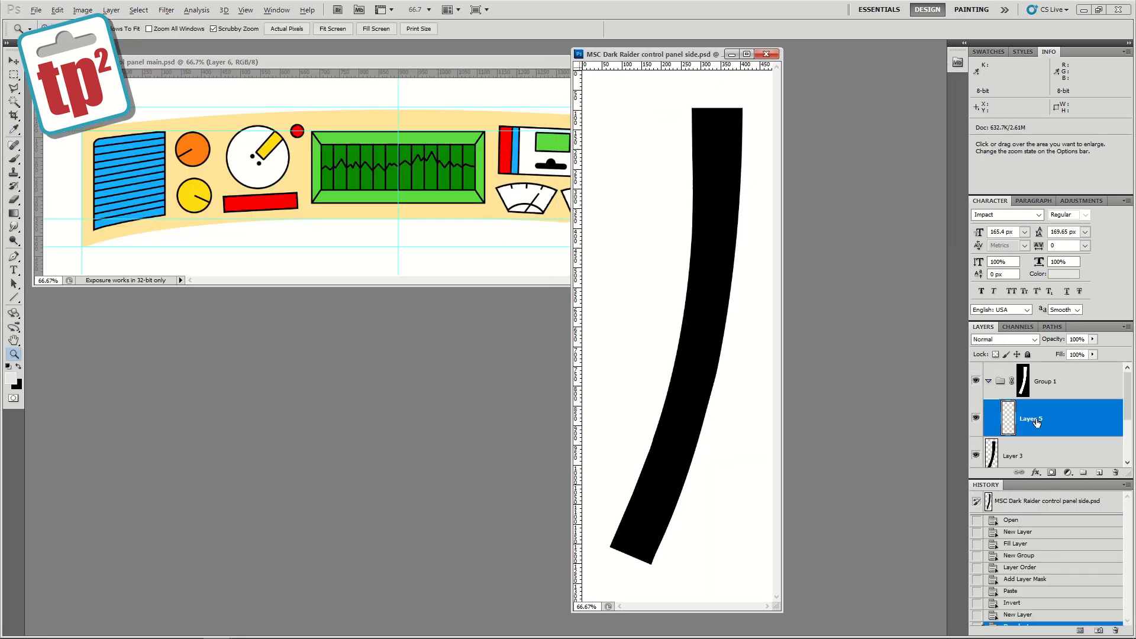
left_click(83, 10)
left_click(653, 244)
key("alt+BackSpace")
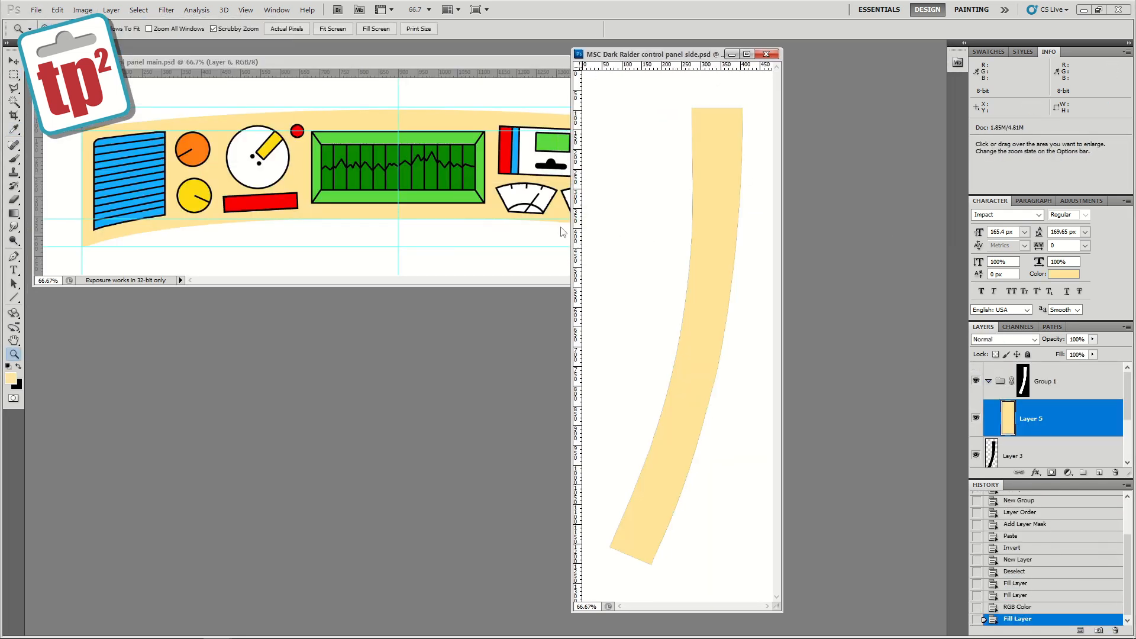
On a new layer, outline a long bar on the side panel's upper part with the Polygonal Lasso and fill it light purple.
left_click(11, 378)
left_click(813, 357)
left_click(732, 343)
left_click(921, 320)
left_click(1099, 473)
left_click(677, 202)
left_click_drag(677, 202, 617, 265)
key("l")
left_click(665, 147)
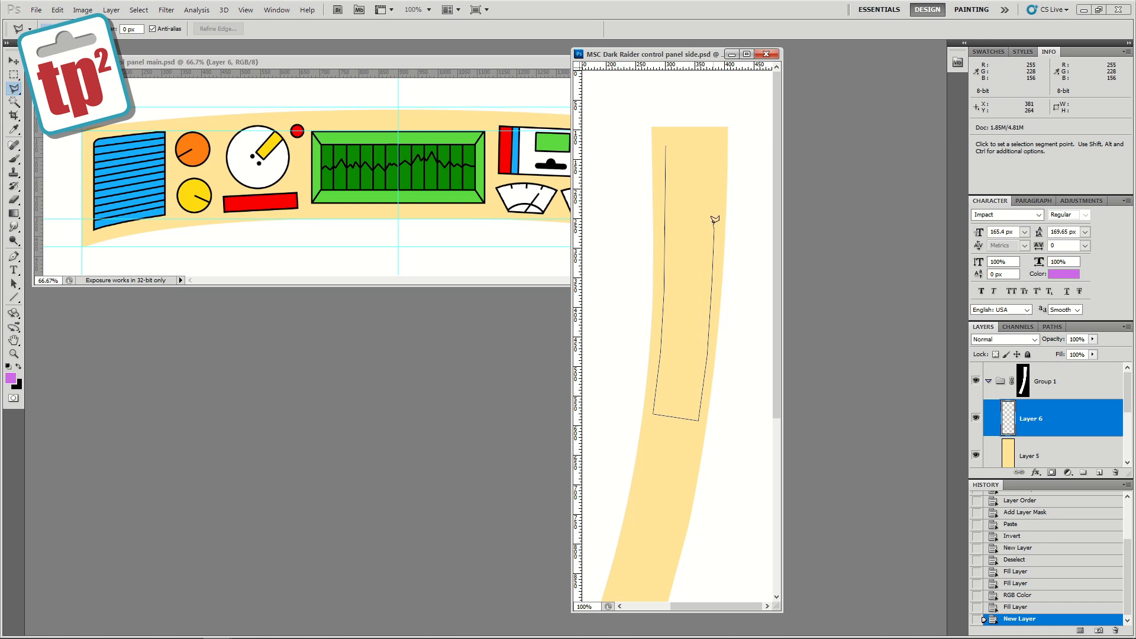
left_click(716, 144)
left_click(666, 146)
key("alt+BackSpace")
key("ctrl+d")
Add a black Stroke layer style to Layer 6 with the purple bar.
right_click(1062, 414)
left_click(111, 10)
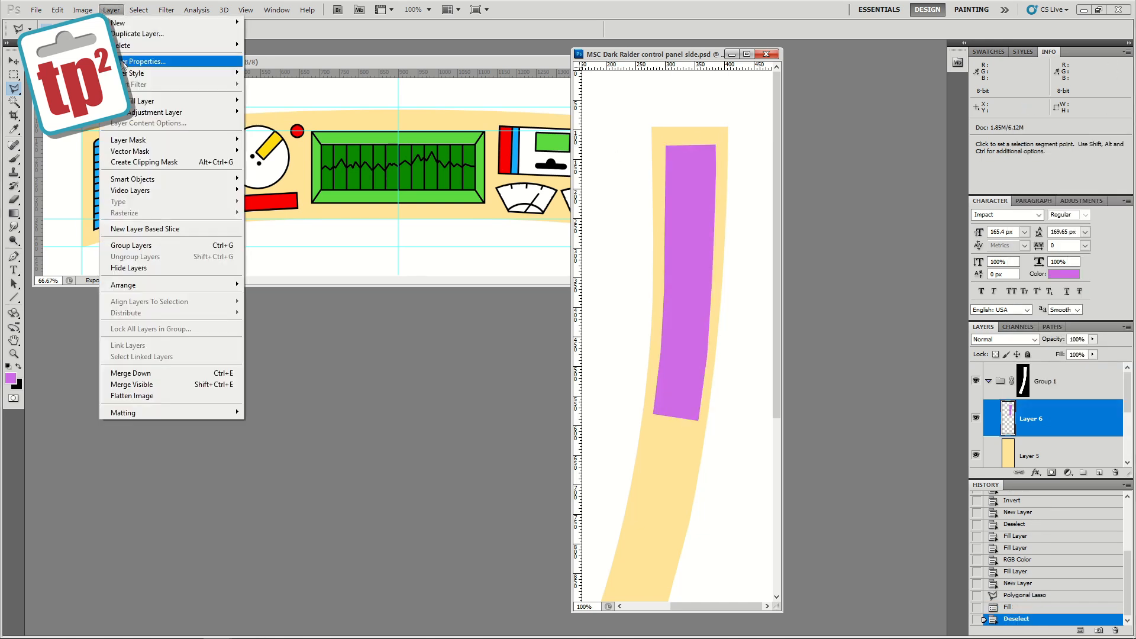
mouse_move(171, 73)
left_click(265, 190)
key("Return")
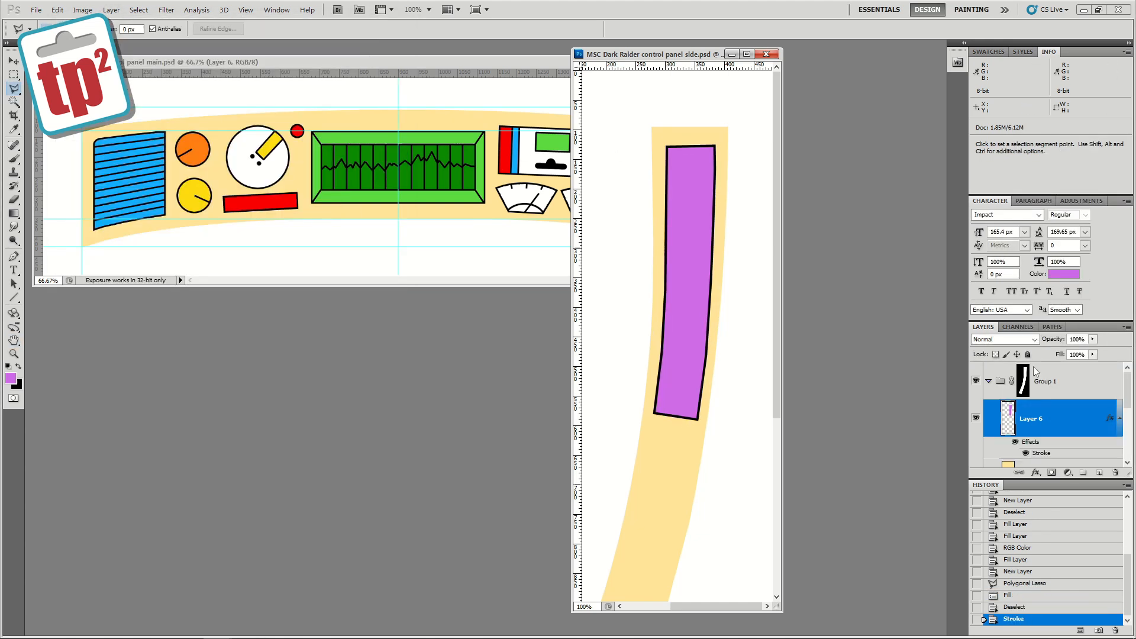
Lasso the left half of the purple bar, recolour it dark blue-violet with Hue/Saturation and deselect.
left_click(674, 429)
left_click(642, 440)
left_click(617, 392)
left_click(640, 151)
left_click(691, 138)
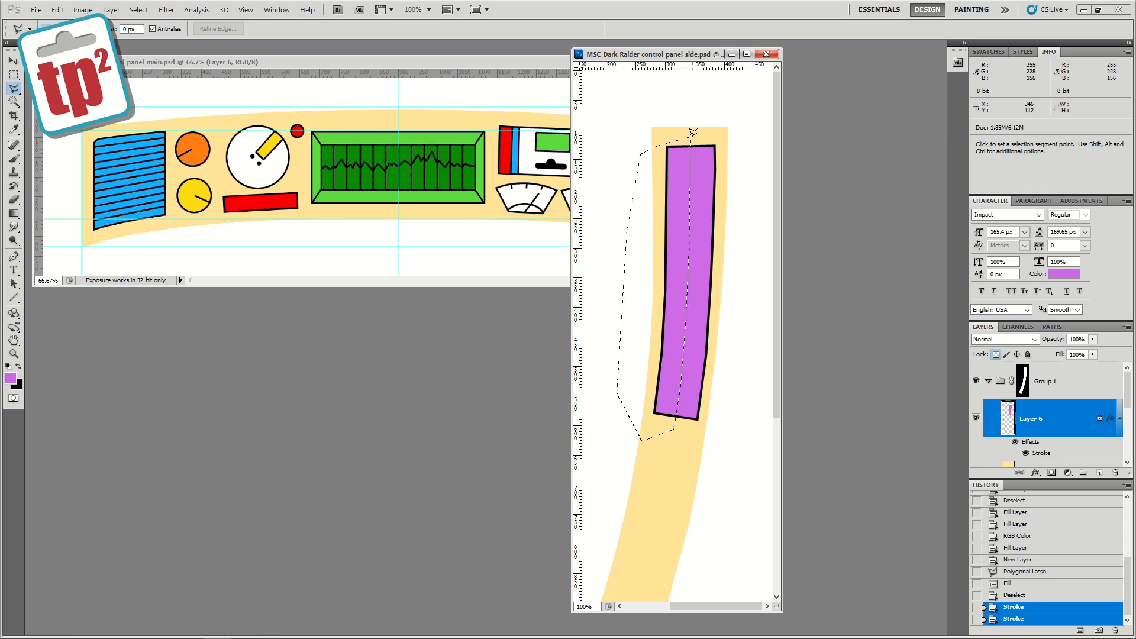
left_click(82, 10)
mouse_move(104, 39)
left_click(245, 100)
left_click_drag(692, 237, 671, 238)
left_click_drag(679, 203, 708, 203)
left_click_drag(659, 169, 670, 170)
left_click(809, 110)
key("ctrl+d")
Outline a slanted rectangle just below the purple bar with the Polygonal Lasso and fill it with white.
key("slash")
left_click_drag(682, 455, 682, 299)
left_click(676, 305, "ctrl")
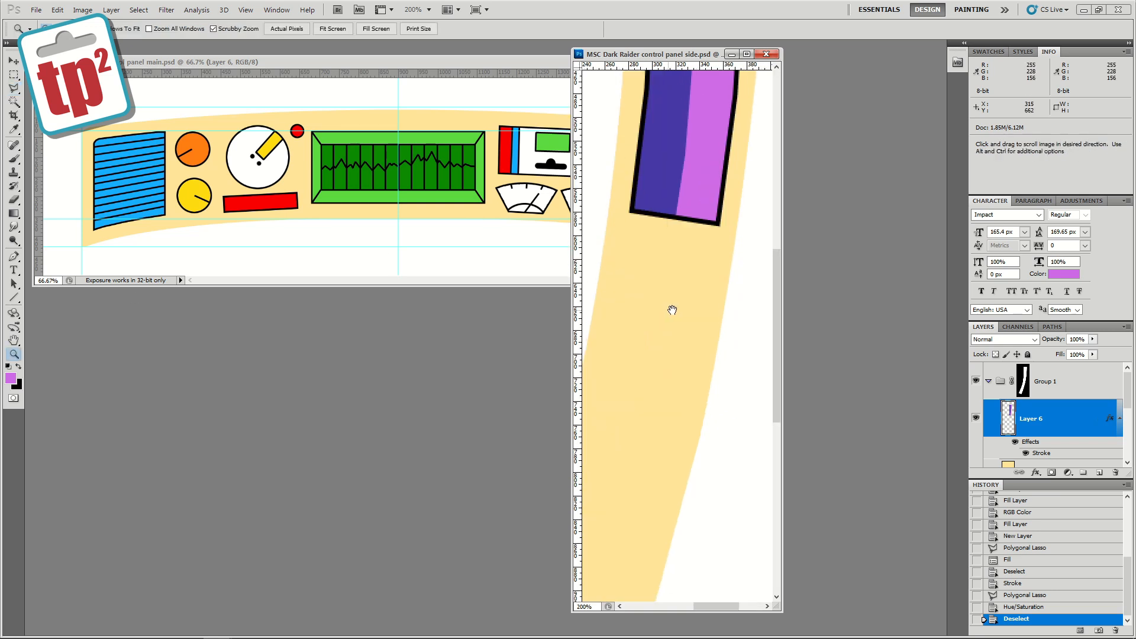
left_click(692, 292, "alt")
key("d")
key("x")
key("l")
double_click(702, 279)
key("alt+BackSpace")
key("ctrl+d")
left_click(673, 417)
left_click(663, 277)
key("alt+BackSpace")
key("ctrl+d")
On a new layer, draw 4 px black lines dividing the white rectangle into three columns and two rows.
left_click(1099, 472)
key("d")
left_click(14, 299)
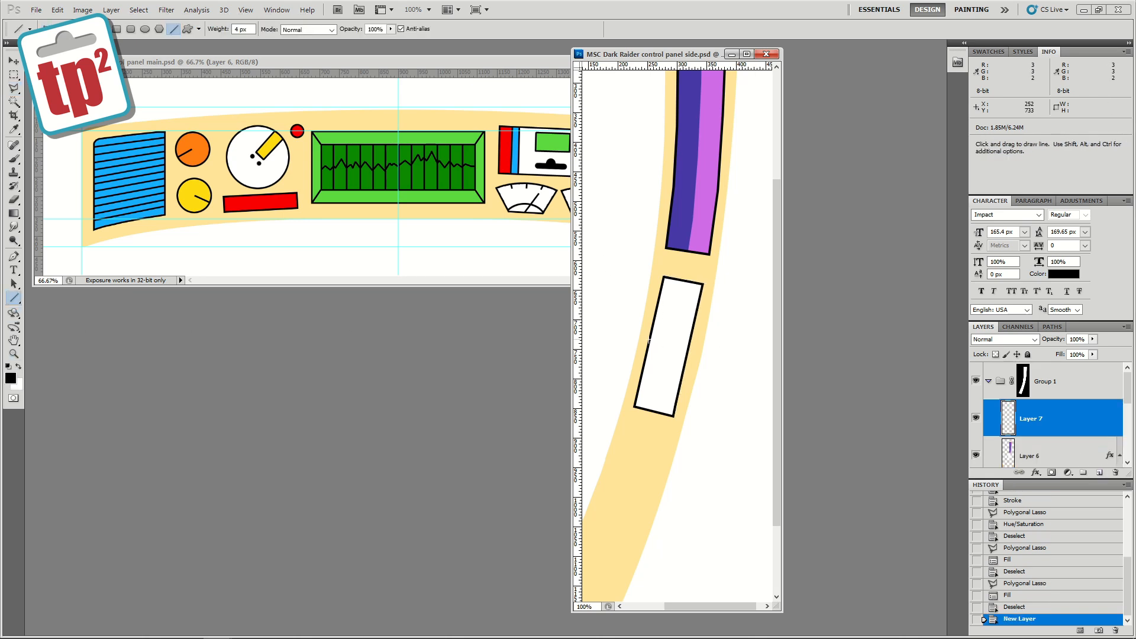
left_click_drag(688, 348, 687, 348)
mouse_move(676, 280)
left_mouse_down()
mouse_move(641, 400)
mouse_move(660, 413)
left_mouse_up()
On Layer 6, paint the rectangle's middle column with the orange sampled from the main panel's dial.
left_click(1030, 455)
left_click(14, 129)
left_click(200, 152)
left_click(15, 159)
mouse_move(673, 306)
left_mouse_down()
mouse_move(665, 339)
mouse_move(676, 318)
left_mouse_up()
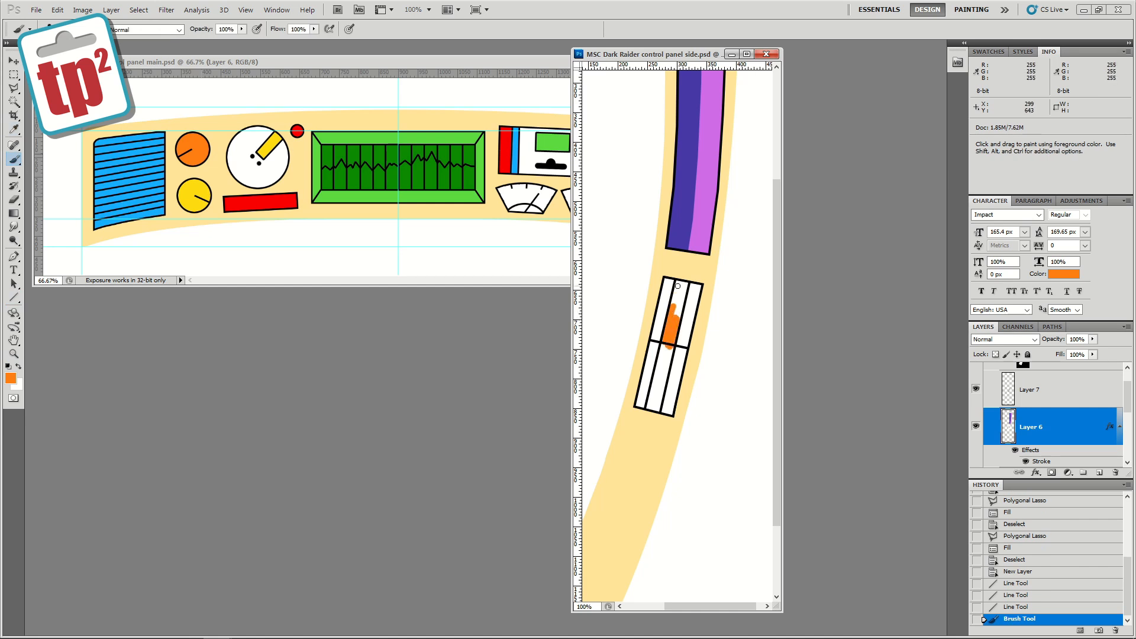
left_click_drag(656, 409, 658, 407)
Make a circular selection below the white and orange rectangle and fill it with the main panel's yellow.
mouse_move(665, 375)
left_mouse_down()
mouse_move(656, 404)
mouse_move(695, 457)
left_mouse_up()
key("ctrl+z")
left_click(14, 354)
left_click(668, 354, "alt")
left_click(15, 129)
left_click(197, 189)
left_click(14, 75)
left_click(56, 85)
mouse_move(685, 444)
left_mouse_down()
mouse_move(678, 431)
mouse_move(693, 449)
mouse_move(677, 436)
mouse_move(663, 470)
left_mouse_up()
key("alt+BackSpace")
Add matching green and blue circles below the yellow one, using colours sampled from the main panel, and deselect.
left_click(14, 129)
left_click(327, 139)
left_click(14, 75)
key("alt+BackSpace")
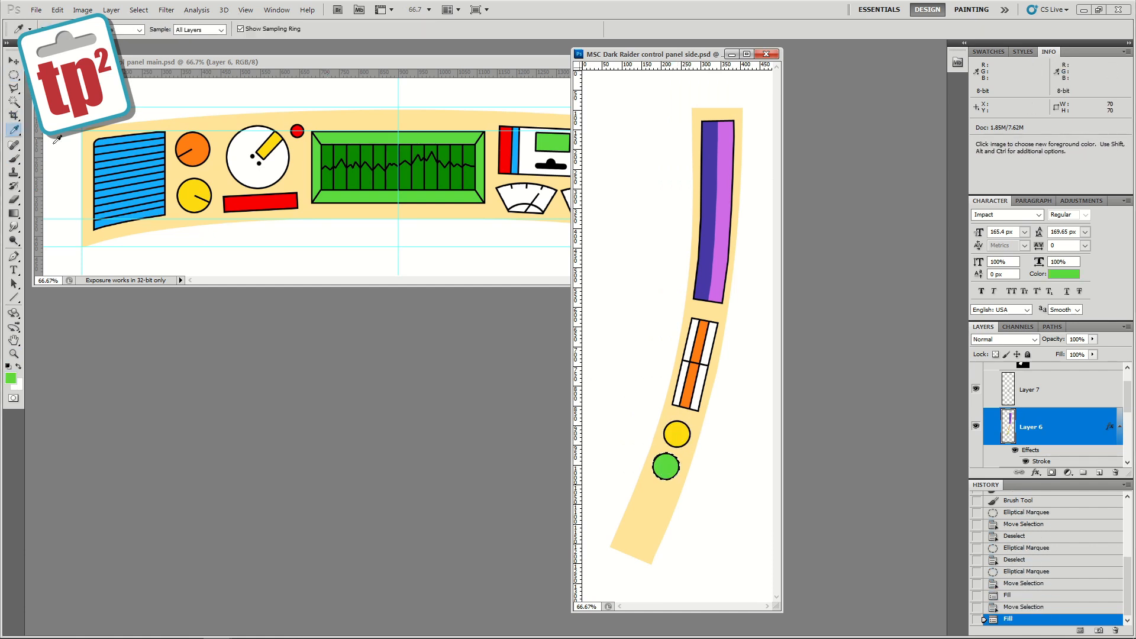
key("alt+BackSpace")
key("ctrl+d")
On Layer 7, draw a black pointer line on each of the yellow, green and blue dials.
left_click(14, 354)
left_click(673, 439)
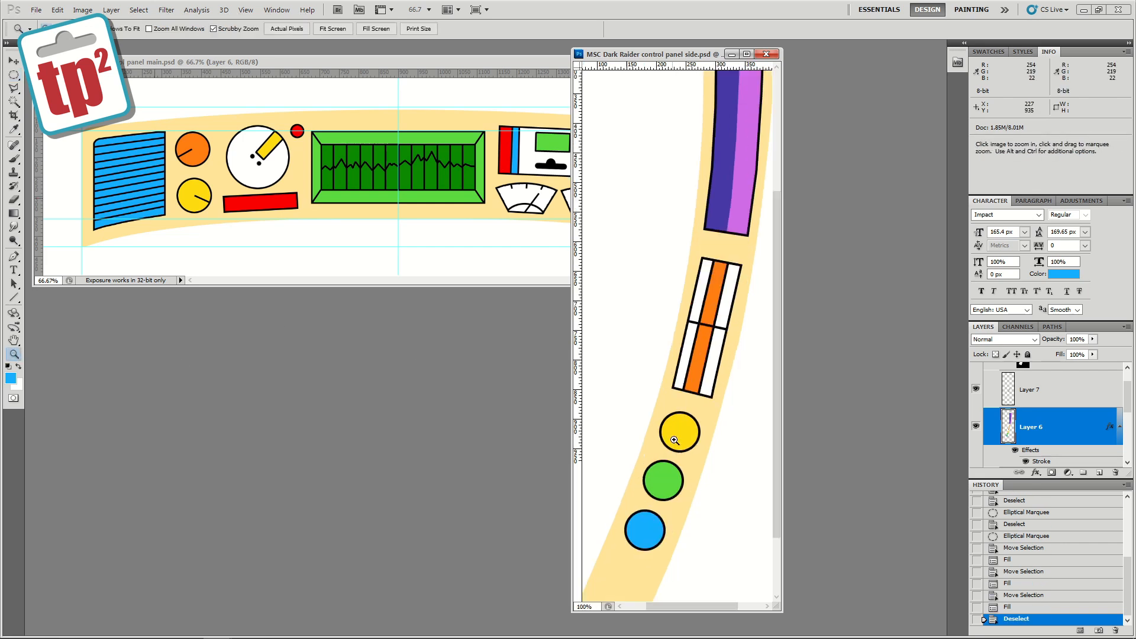
left_click(648, 530)
left_click(1030, 390)
left_click(14, 297)
left_click(8, 366)
left_click_drag(709, 335, 684, 360)
left_click_drag(678, 433, 715, 424)
mouse_move(640, 532)
left_mouse_down()
mouse_move(672, 549)
mouse_move(659, 475)
left_mouse_up()
On Layer 6, outline a square below the blue dial with the Polygonal Lasso, fill it with white and deselect.
left_click(15, 353)
left_click(657, 490, "alt")
left_click(656, 490, "alt")
left_click(645, 516)
left_click(1030, 426)
left_click(14, 88)
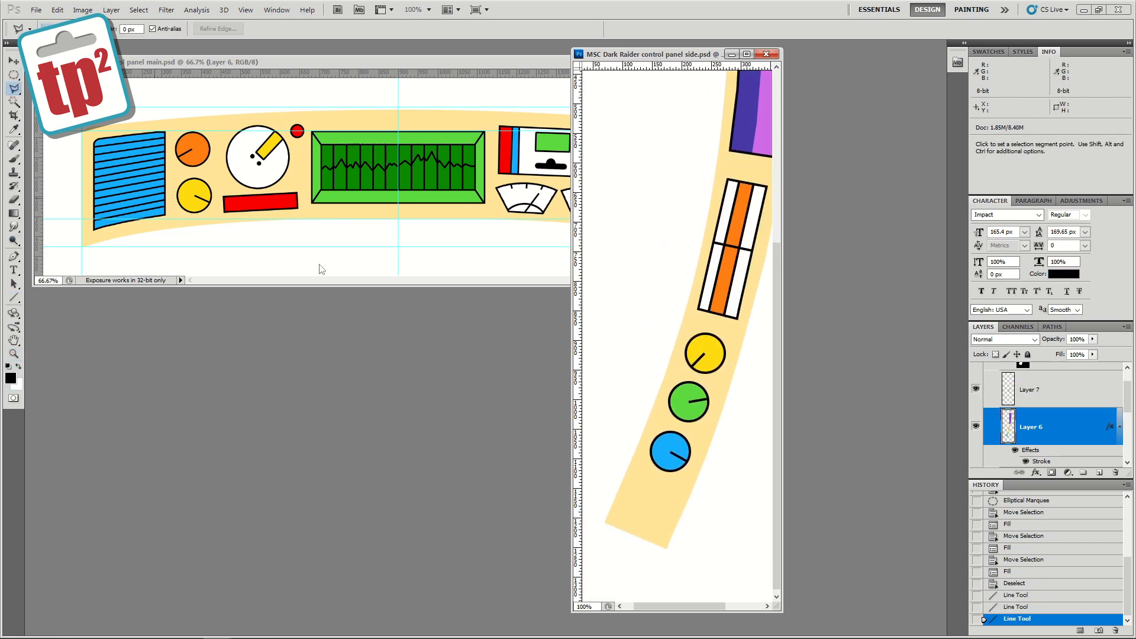
left_click(681, 490)
left_click(638, 475)
key("alt+BackSpace")
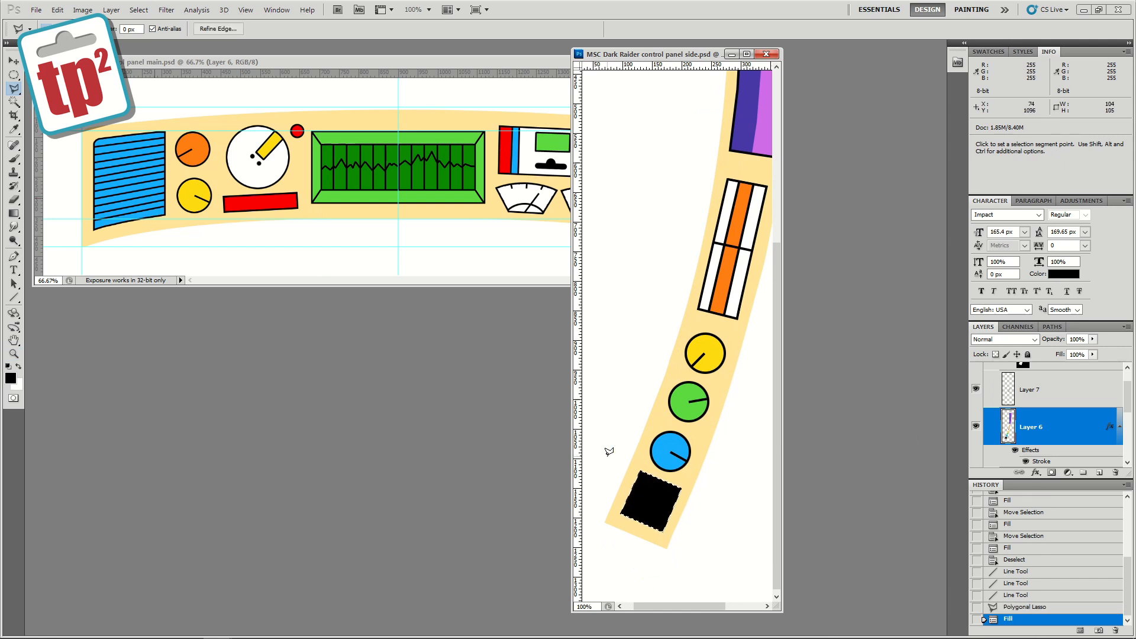
left_click(18, 366)
key("alt+BackSpace")
key("ctrl+d")
Close the MSC Dark Raider control panel main.psd document.
left_click(14, 353)
left_click(626, 286, "alt")
left_click(414, 62)
left_click(763, 61)
Collapse Group 1, add a new layer above it and open the custom stickers document.
left_click_drag(1127, 399, 1127, 378)
left_click(988, 381)
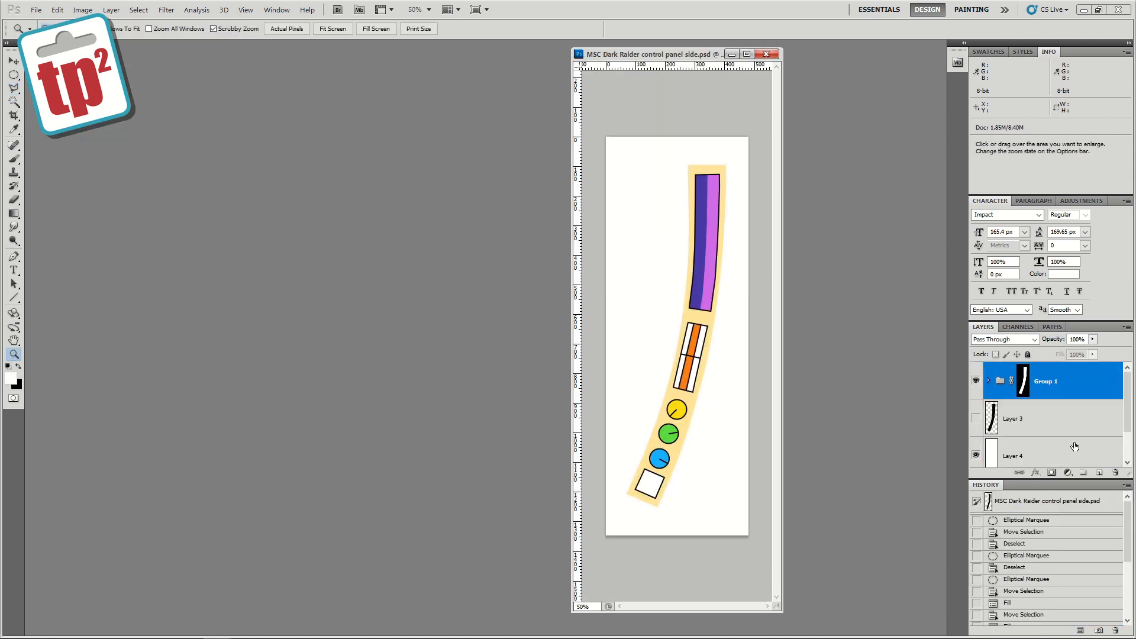
left_click(1099, 472)
left_click(36, 10)
left_click(47, 31)
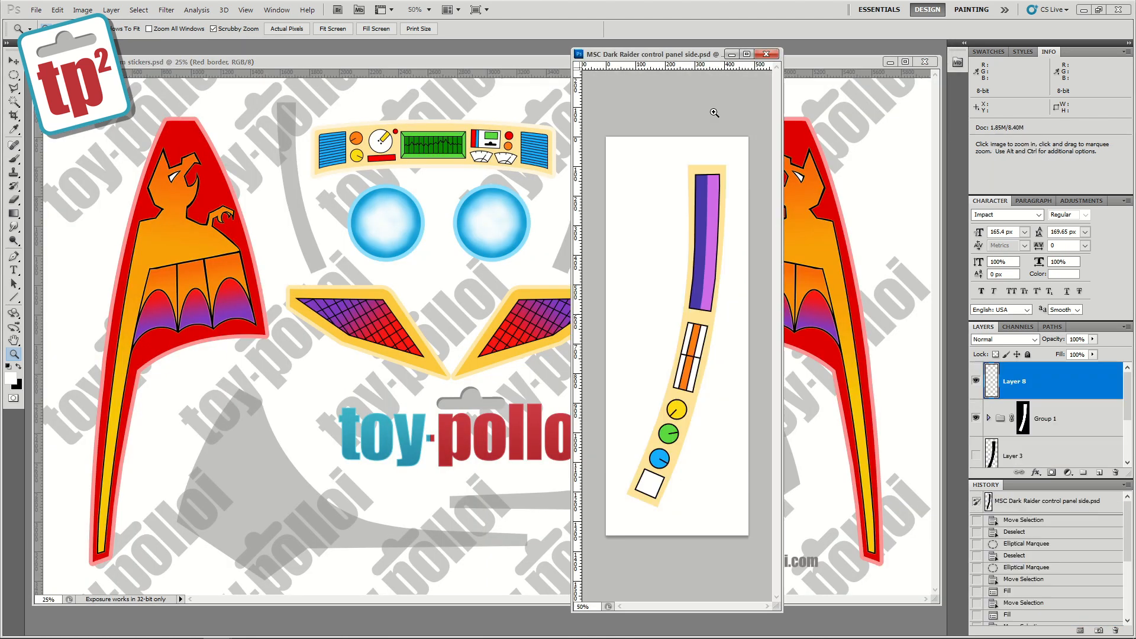
Place the side control panel artwork beside the main panel on the stickers sheet, with a horizontally flipped copy at its opposite end.
left_click(1035, 389)
key("ctrl+v")
left_click_drag(499, 335, 373, 221)
key("ctrl+v")
left_click(57, 10)
left_click(249, 371)
left_click_drag(365, 271, 300, 226)
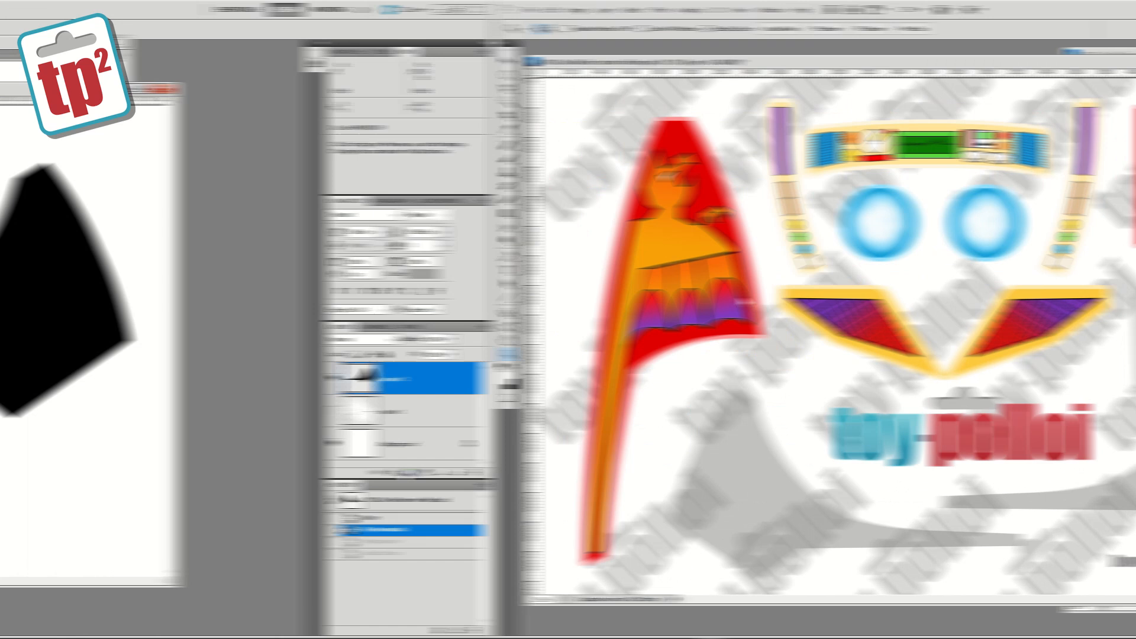
Paste the silhouette into Group 1's mask in the rear flash document, sample the front flash's red and convert the document to RGB.
key("ctrl+v")
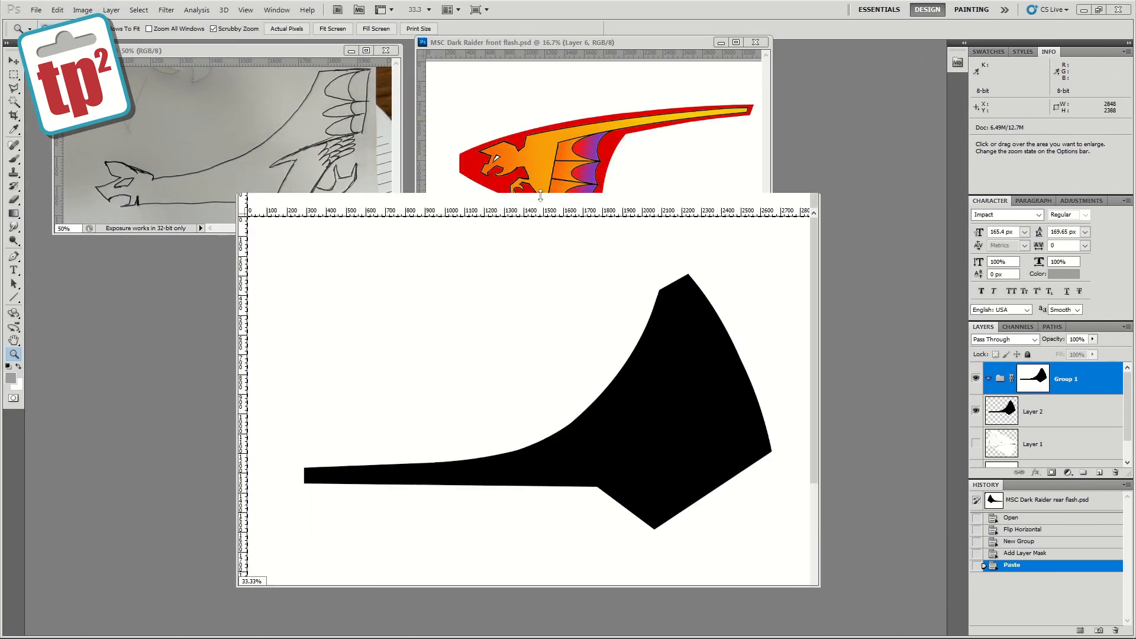
left_click(469, 163)
left_click(82, 10)
left_click(236, 74)
left_click(664, 240)
Invert Group 1's layer mask and fill a new layer inside the group with the sampled red.
left_click(14, 61)
left_click(1034, 381, "alt")
key("ctrl+i")
left_click(1099, 472)
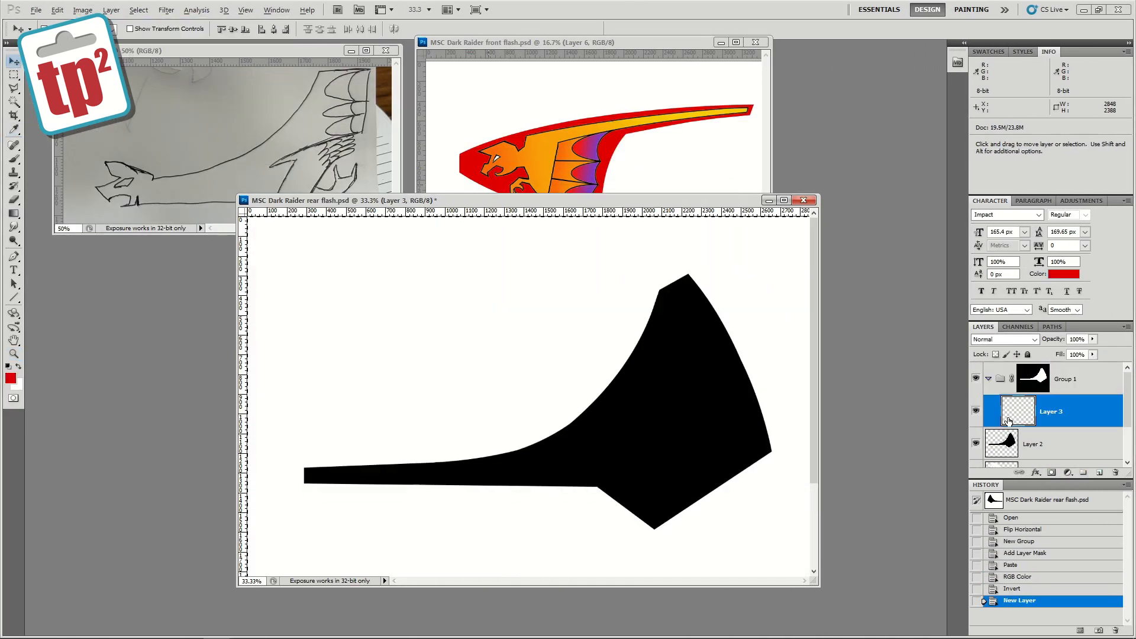
key("alt+BackSpace")
Crop the rear flash document to a rectangle of about 2848 by 1596 px around the red shape.
left_click(13, 353)
left_click(14, 74)
left_click_drag(318, 239, 743, 476)
left_click(83, 10)
left_click(90, 138)
left_click(626, 197)
left_click(82, 10)
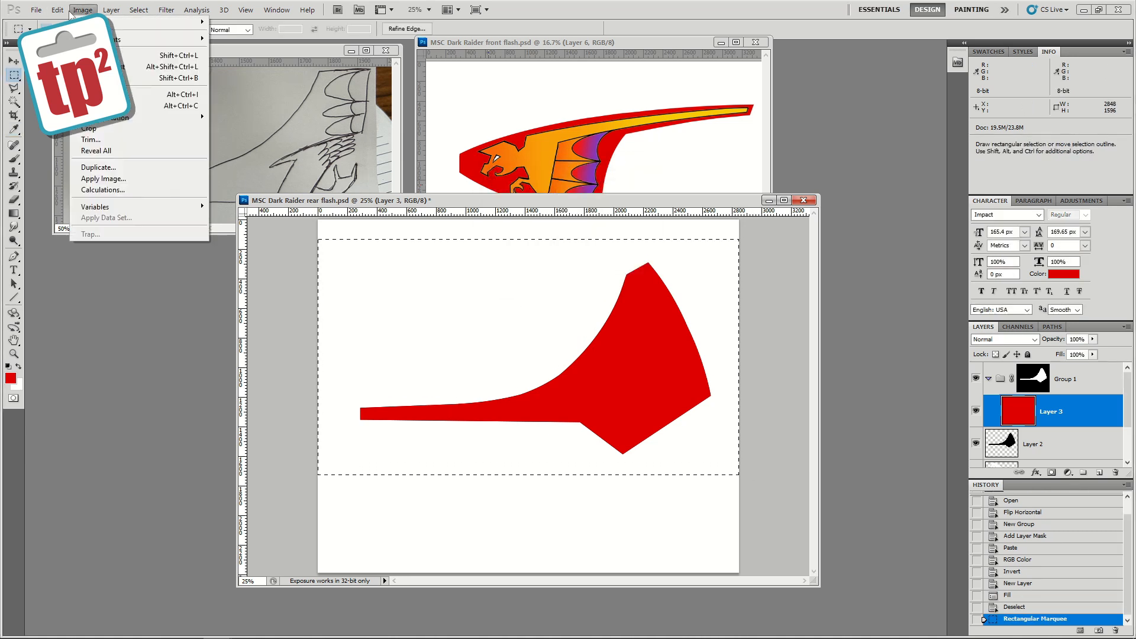
left_click(90, 126)
On a new layer, brush the dragon's head outline in black where the flash's narrow arm begins to widen.
left_click(1099, 472)
key("ctrl+d")
key("z")
left_click(530, 456)
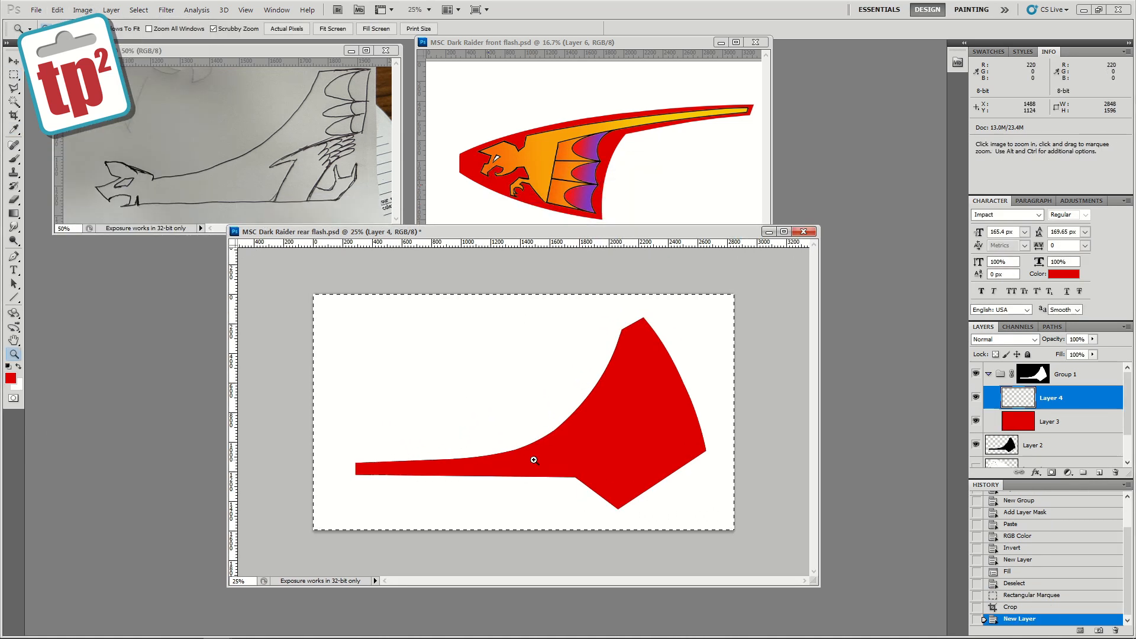
left_click(527, 380)
left_click(492, 390)
left_click(492, 390)
key("d")
key("b")
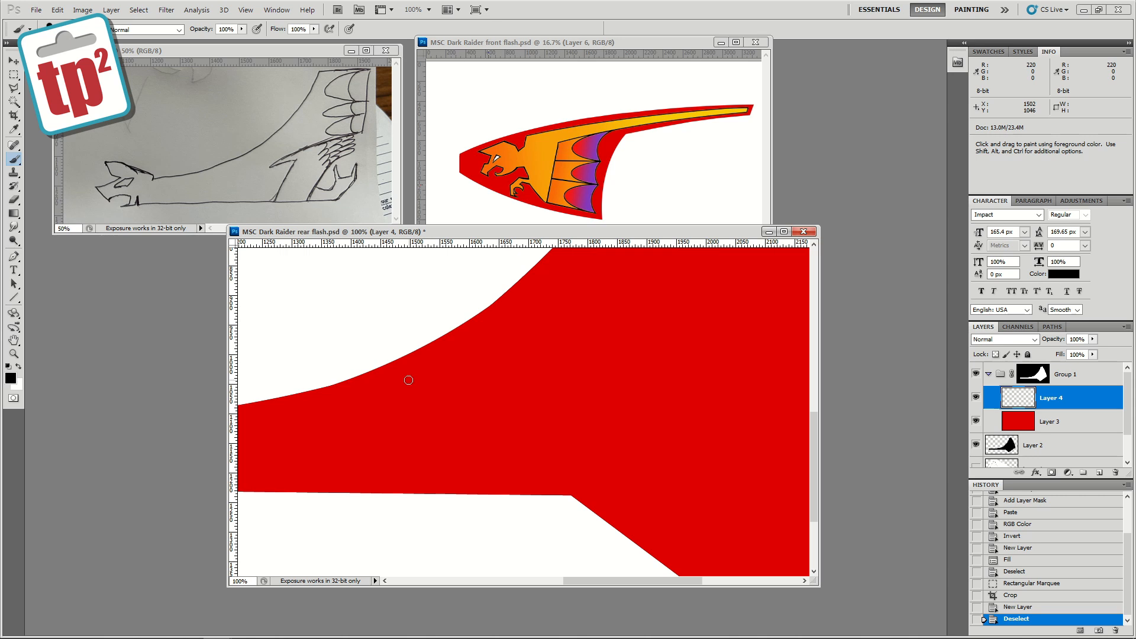
mouse_move(410, 392)
left_mouse_down()
mouse_move(469, 383)
mouse_move(450, 367)
mouse_move(470, 359)
left_mouse_up()
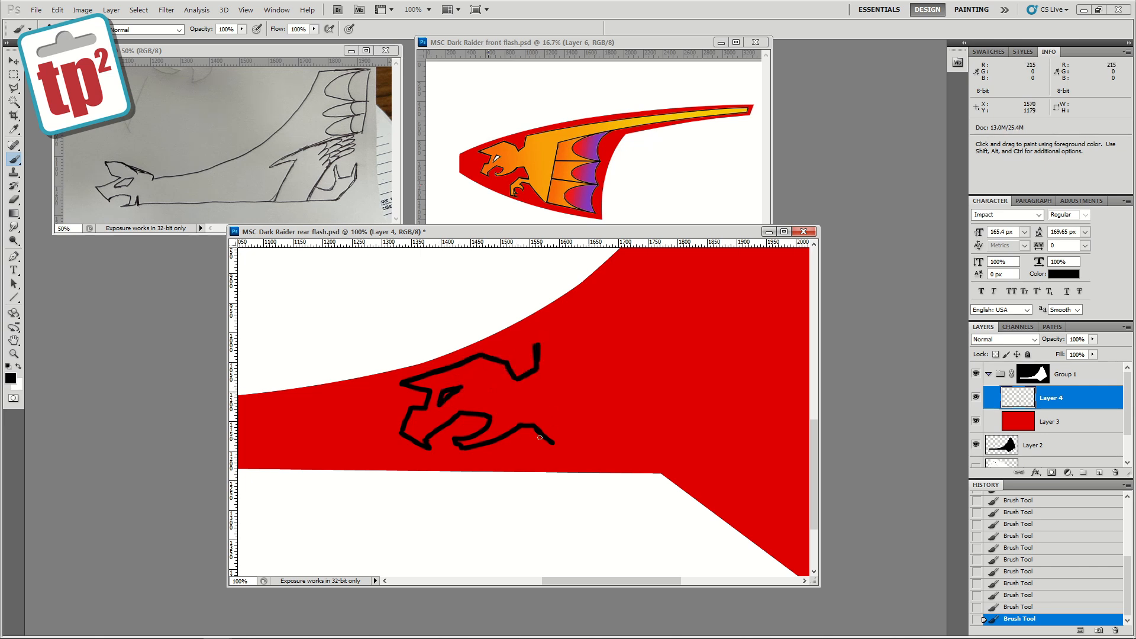
Enlarge the dragon head to about 112.6% with Free Transform and nudge it up into position.
key("alt+space")
left_click(553, 363, "alt")
left_click(560, 361, "alt")
left_click(605, 398, "alt")
key("v")
key("Up")
key("ctrl+t")
left_click_drag(558, 454, 560, 470)
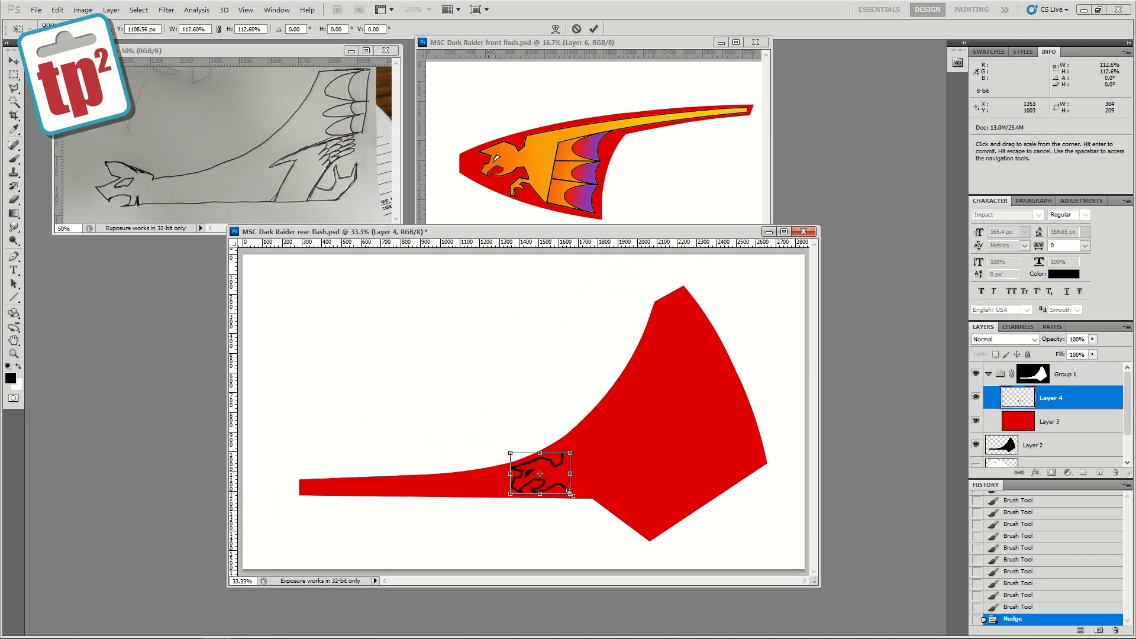
key("Return")
key("Up")
Position an elliptical selection so its edge follows the flash's concave side, and add a new layer for the back line.
key("m")
left_click_drag(670, 519, 678, 471)
left_click_drag(597, 389, 597, 391)
key("ctrl+alt+shift+n")
left_click(58, 10)
left_click(80, 190)
left_click(623, 177)
key("ctrl+z")
Stroke the elliptical selection in black to form the dragon's back line, and deselect.
left_click(82, 10)
mouse_move(58, 10)
left_click(80, 190)
left_click(626, 175)
key("ctrl+d")
Erase the surplus ellipse stroke beyond the dragon's neck and near the flash's upper tip.
key("e")
left_click_drag(541, 463, 536, 467)
left_click(546, 462)
left_click(552, 460)
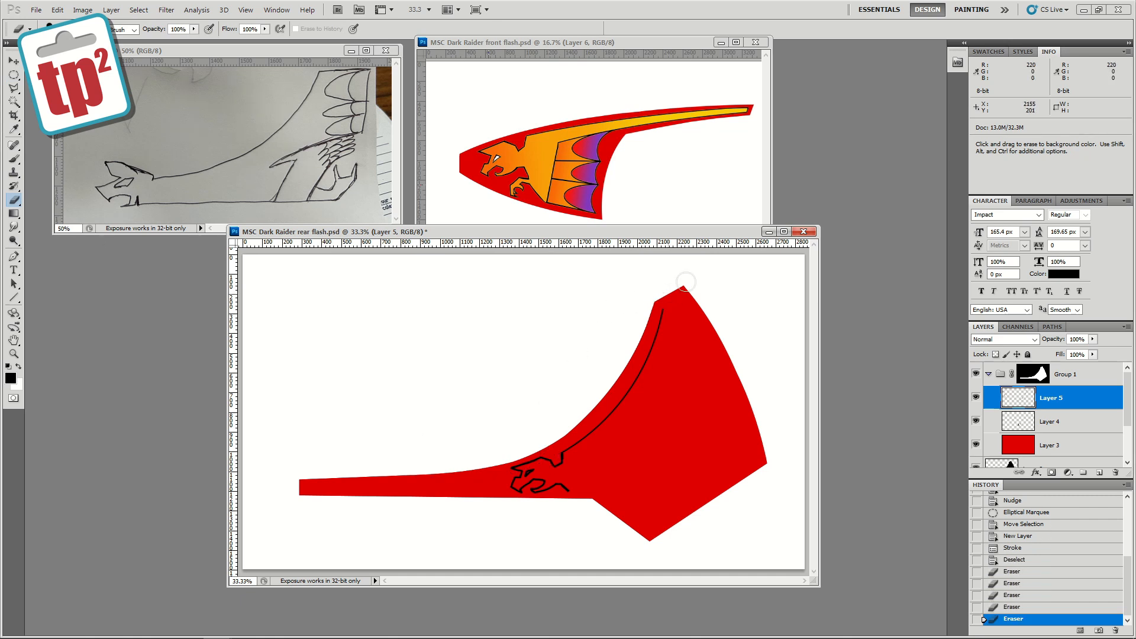
left_click(686, 281)
left_click(684, 286)
With the Line tool, draw a short black line from the upper end of the back curve toward the flash's tip.
key("z")
left_click(685, 290)
left_click(682, 292)
left_click_drag(665, 307, 538, 274)
key("u")
key("Return")
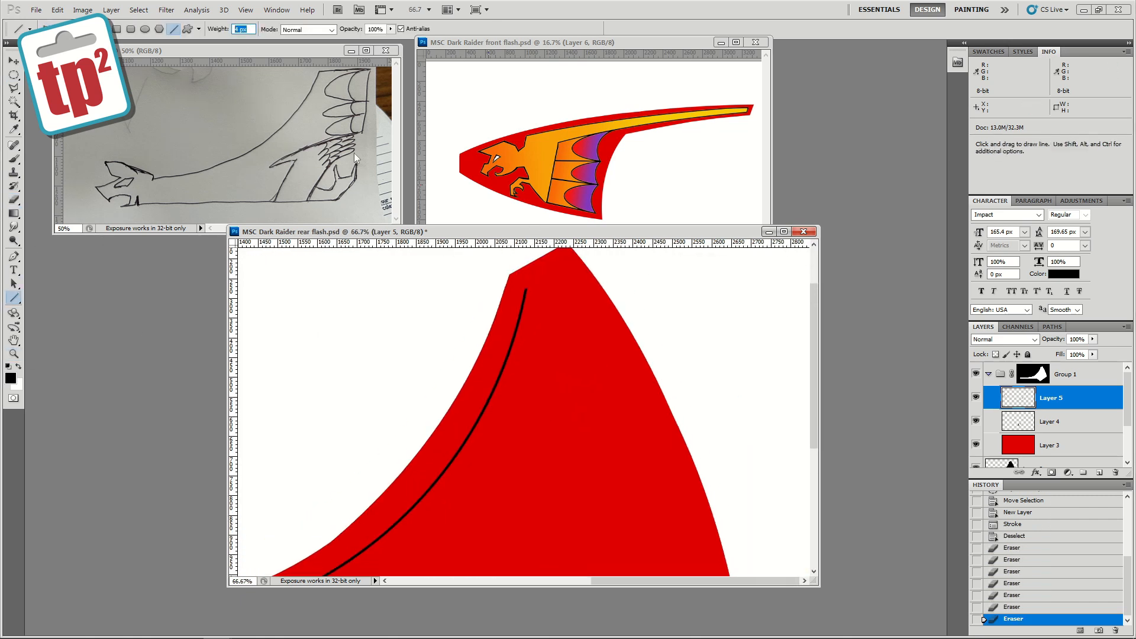
Draw a straight black belly line about 215 px long from the end of the dragon's throat.
key("z")
left_click(615, 398, "alt")
left_click(615, 398, "alt")
left_click(619, 398)
left_click_drag(619, 398, 528, 328)
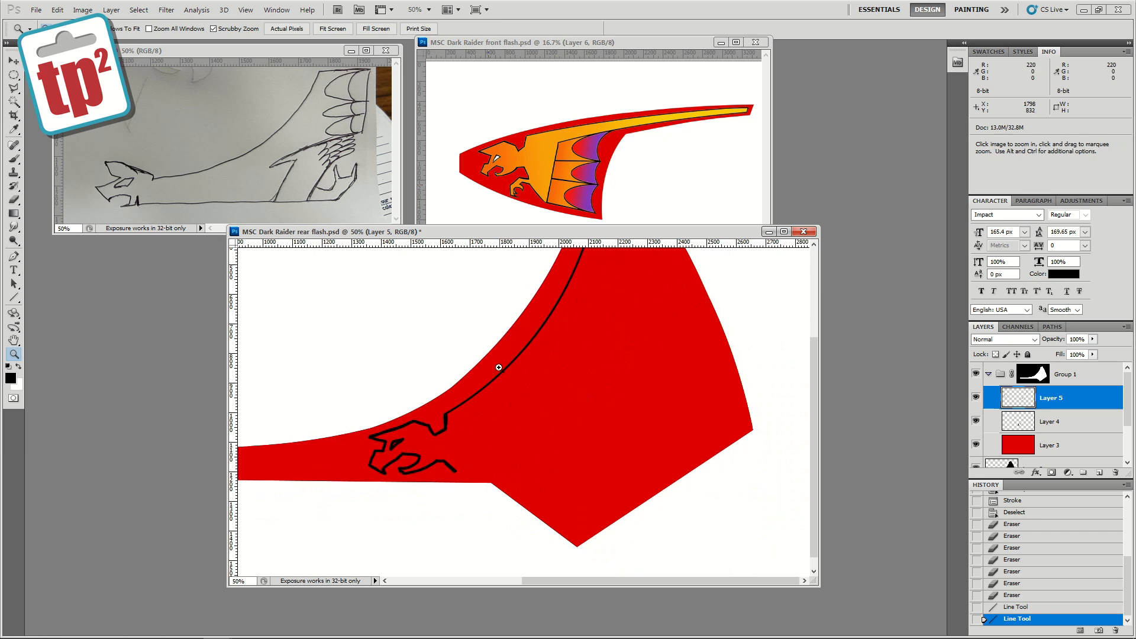
key("u")
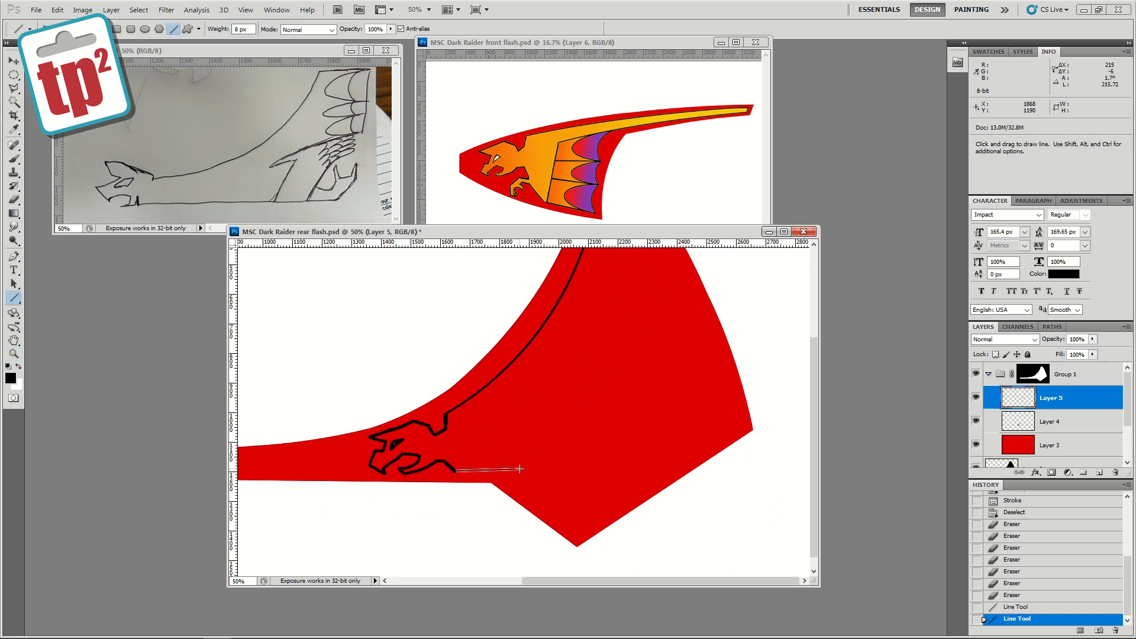
Brush the dragon's leg and curved claw in black at the end of the belly line.
left_click(14, 354)
left_click(558, 476)
left_click(557, 476)
left_click(13, 159)
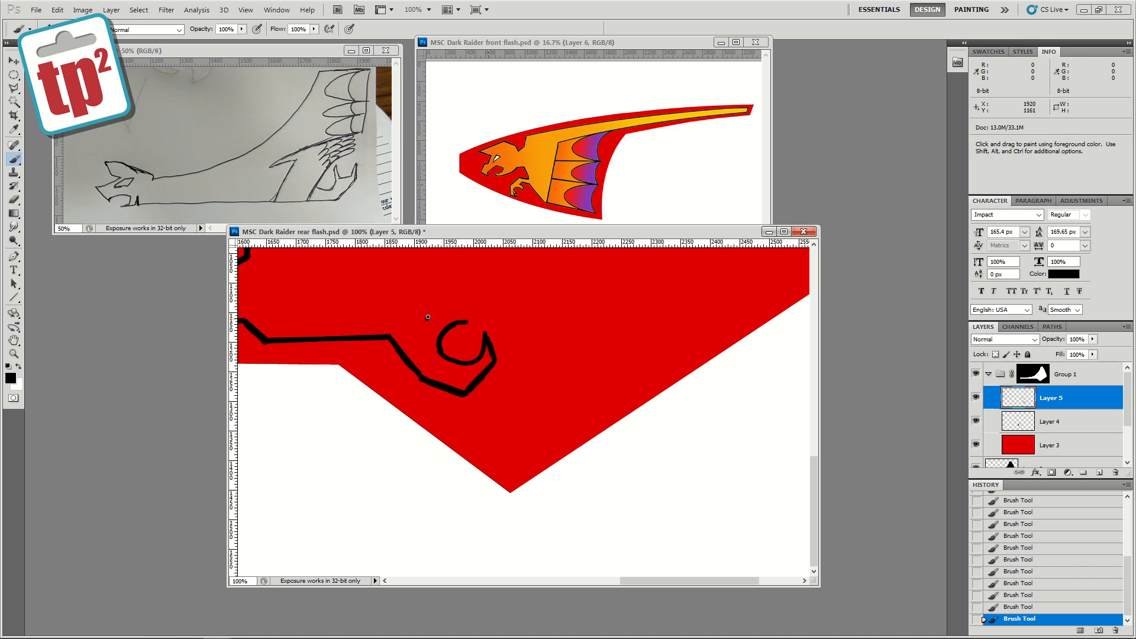
left_click_drag(425, 317, 439, 376)
left_click_drag(439, 377, 429, 377)
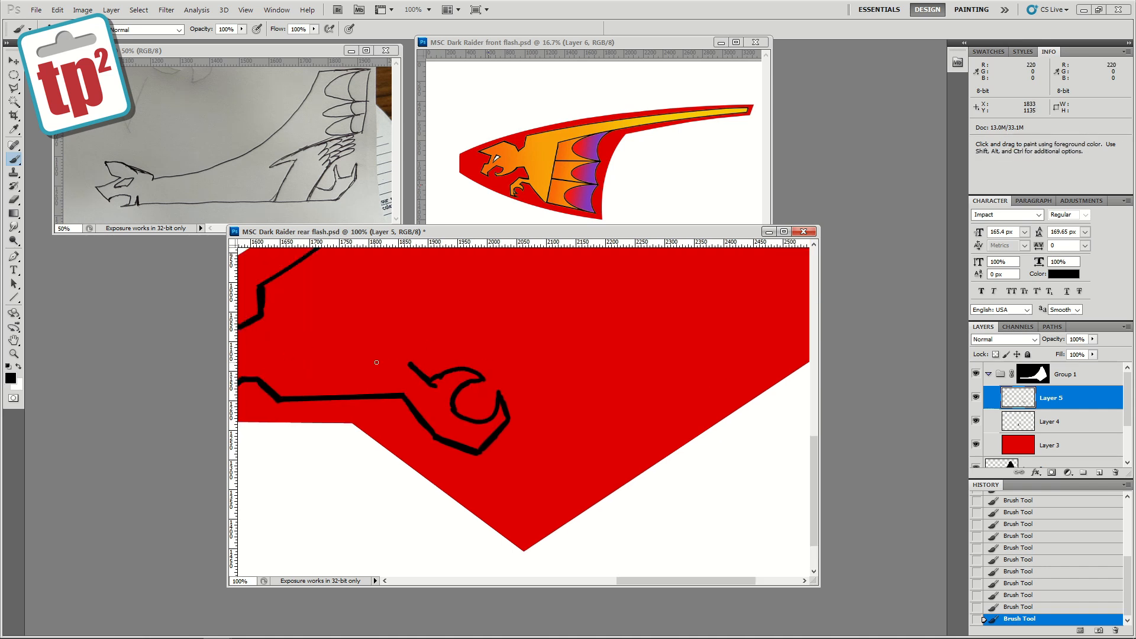
Select the claw with a rectangular marquee, move it slightly outward from the leg and deselect.
left_click(14, 354)
left_click(502, 402, "alt")
left_click(501, 402, "alt")
right_click(13, 75)
left_click(56, 75)
left_click_drag(575, 396, 514, 497)
left_click(14, 60)
left_click_drag(544, 459, 555, 472)
key("ctrl+d")
Brush over the gap in the leg outline to reconnect it with the moved claw.
left_click(14, 353)
left_click(545, 448)
left_click(544, 448)
left_click(14, 159)
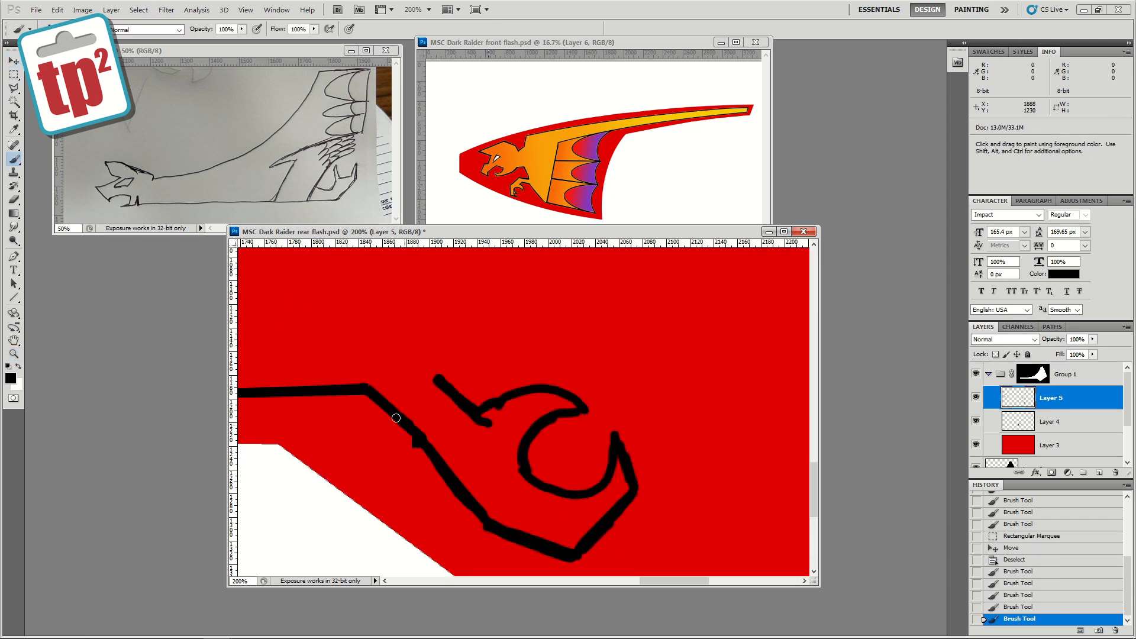
Outline the rough lower edge of the leg with the Polygonal Lasso, delete the excess black and deselect.
key("l")
left_click(365, 410)
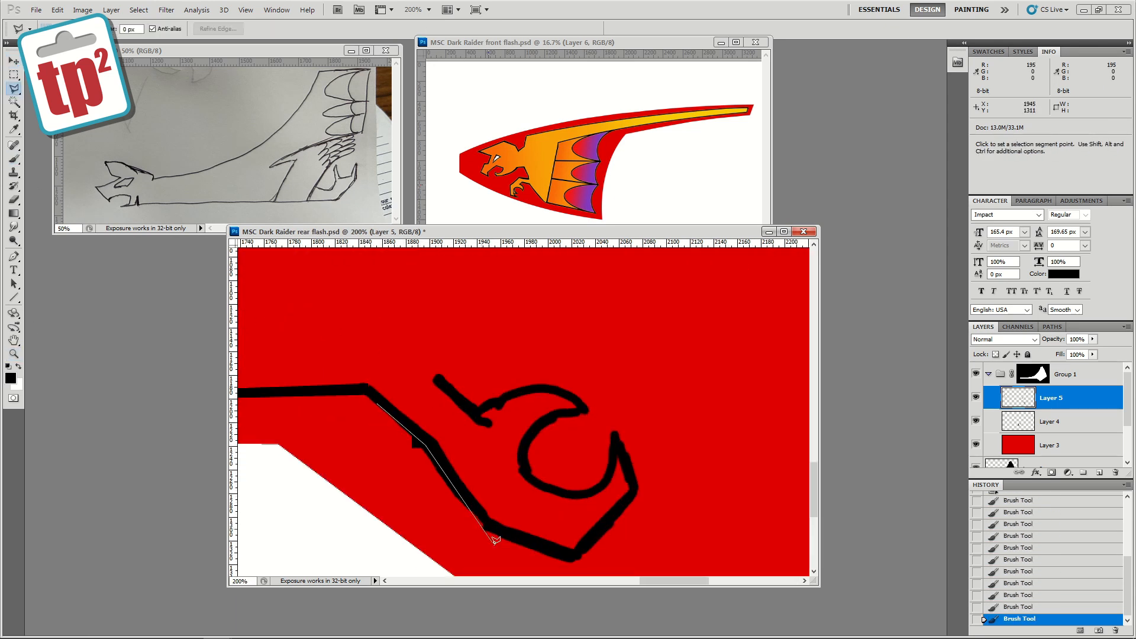
left_click(372, 402)
key("Delete")
key("Delete")
key("ctrl+d")
Draw a straight black line from the top of the dragon's leg toward the wide side of the flash.
left_click(14, 354)
triple_click(457, 423, "alt")
mouse_move(459, 387)
left_mouse_down()
mouse_move(469, 490)
mouse_move(469, 454)
left_mouse_up()
left_click(14, 297)
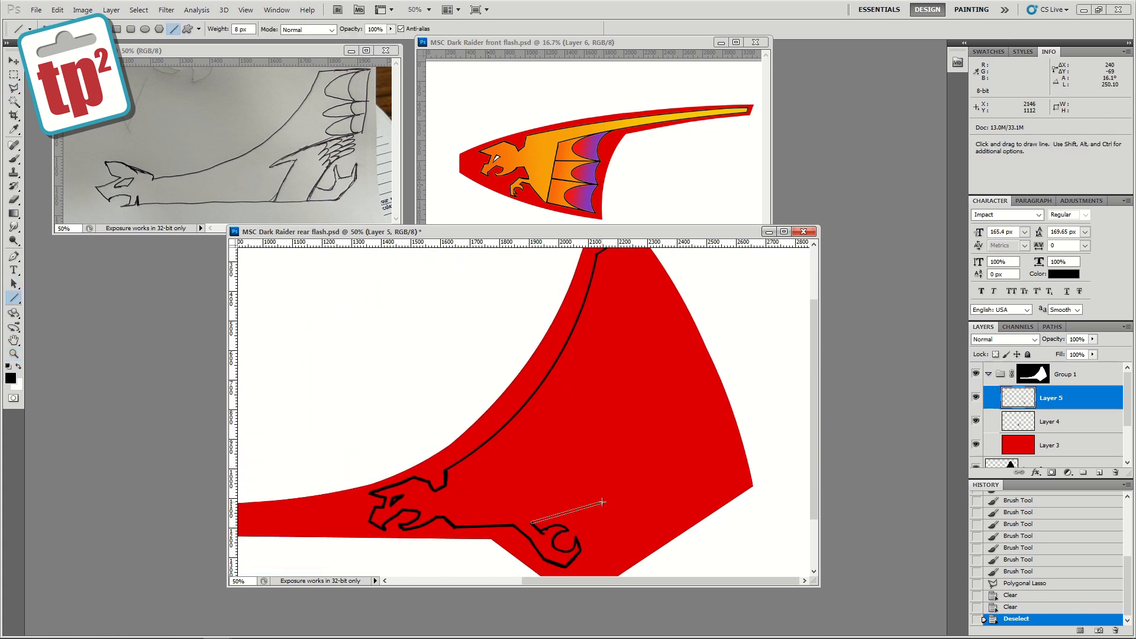
left_click_drag(615, 498, 631, 497)
left_click_drag(605, 463, 604, 485)
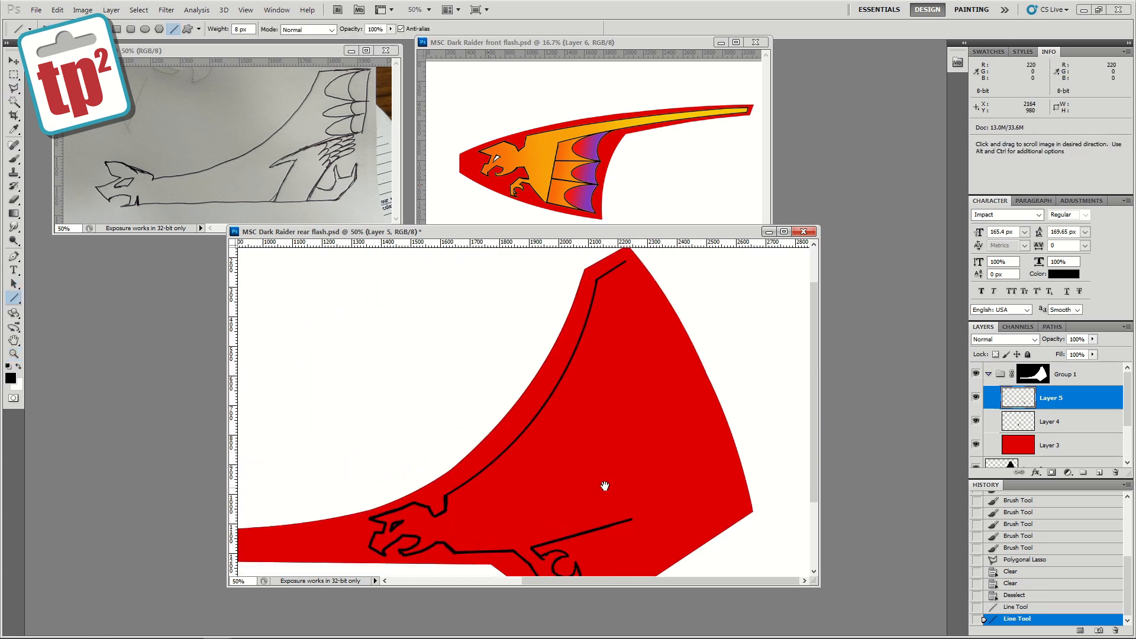
Merge the outline layer down and, on a new layer, draw the wing's leading edge and its base line.
key("ctrl+e")
key("ctrl+shift+alt+n")
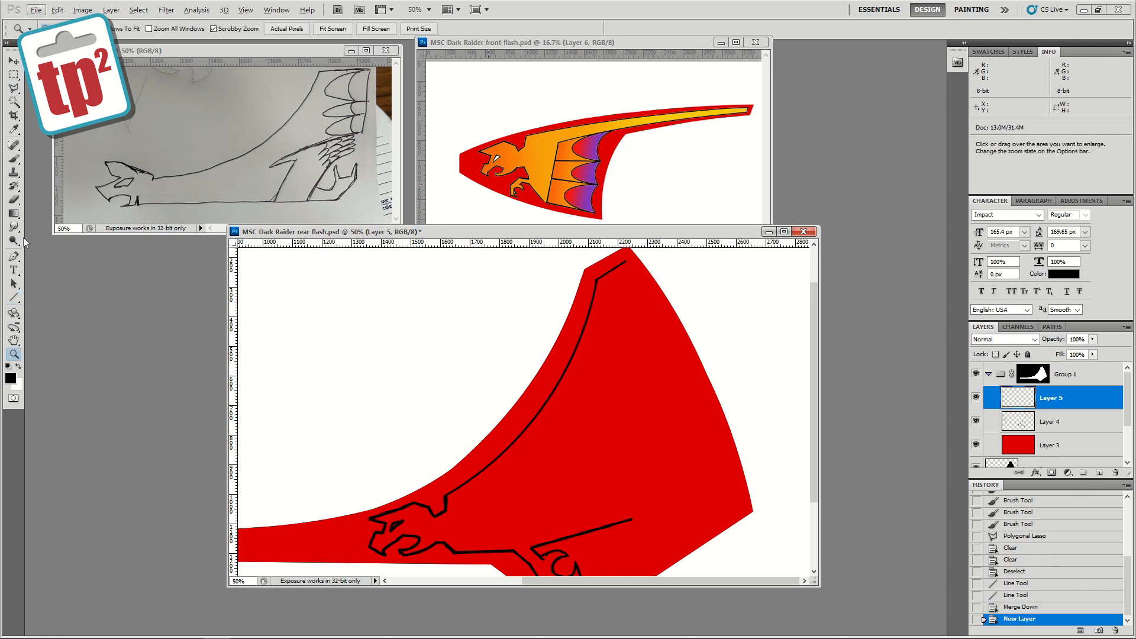
left_click_drag(551, 424, 550, 424)
left_click_drag(589, 531, 588, 531)
Draw three straight black ribs fanning out from the wing's base line.
left_click_drag(560, 448, 673, 373)
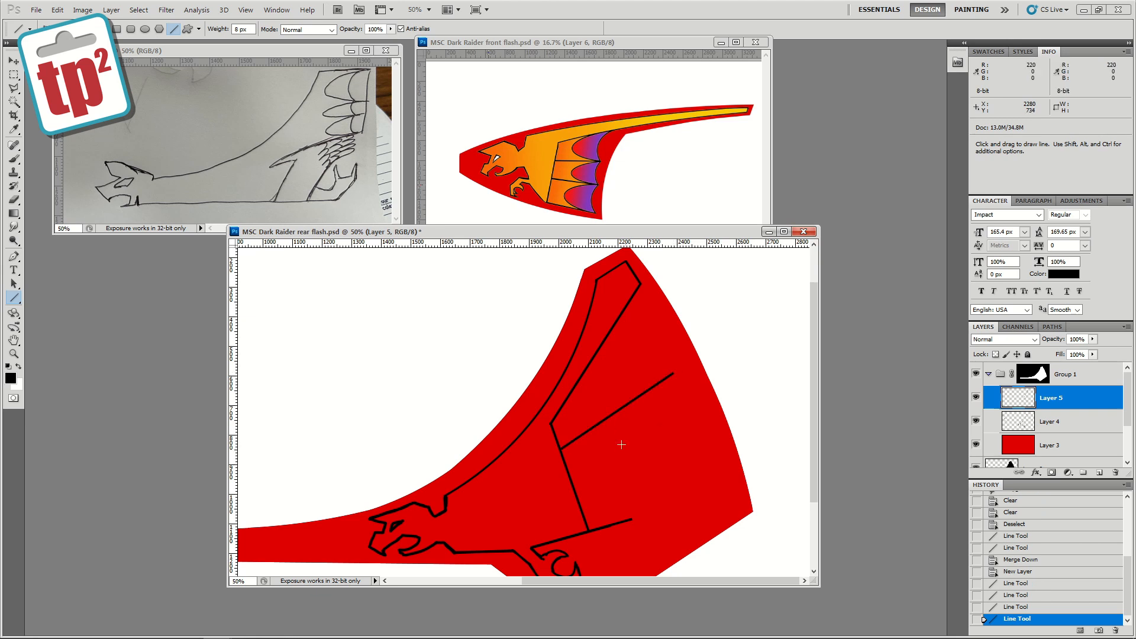
left_click_drag(697, 449, 698, 448)
left_click_drag(588, 530, 700, 502)
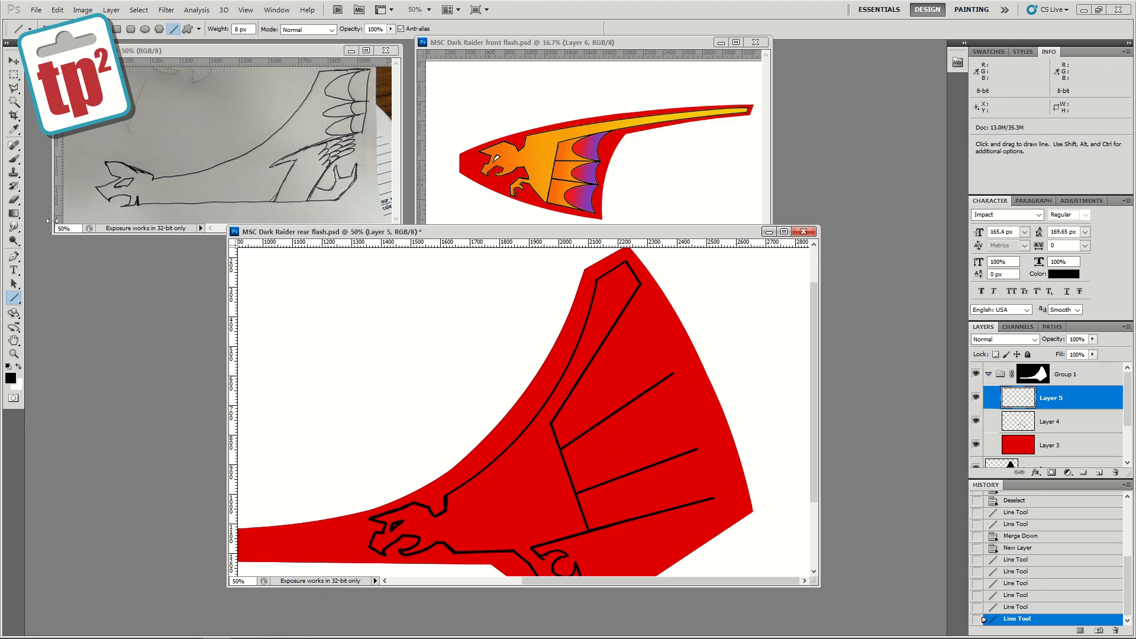
On a new layer, stroke an ellipse about 1048 by 396 px in black across the upper wing and deselect.
key("shift+m")
left_click_drag(378, 307, 688, 424)
left_click(82, 10)
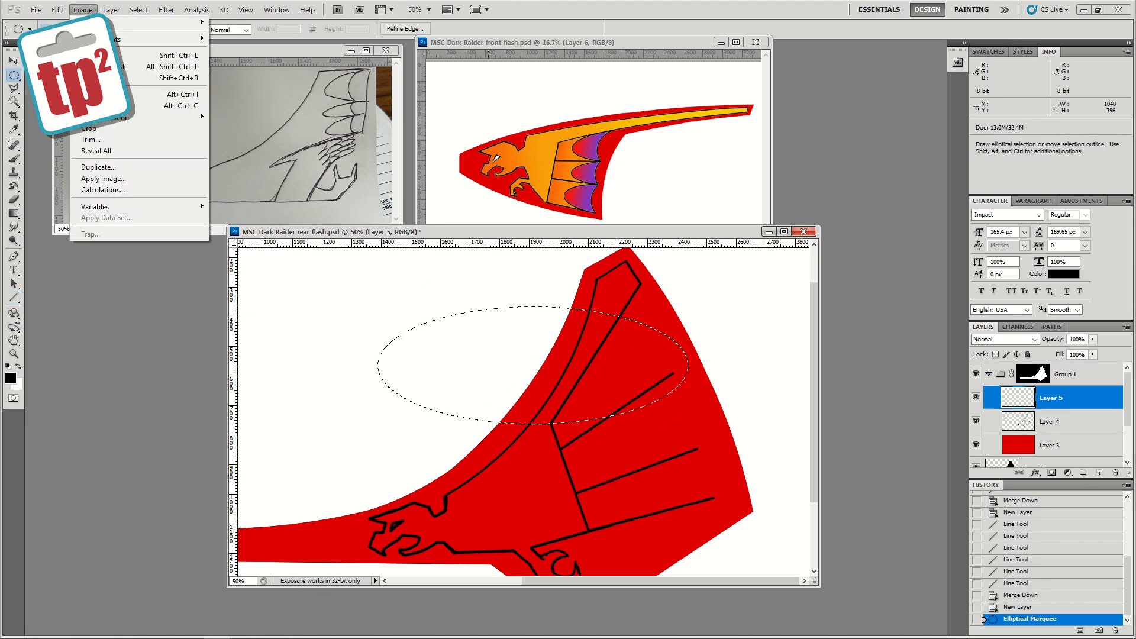
mouse_move(57, 10)
left_click(89, 192)
left_click(633, 176)
key("ctrl+d")
Duplicate the ellipse layer to keep a spare copy.
right_click(1050, 398)
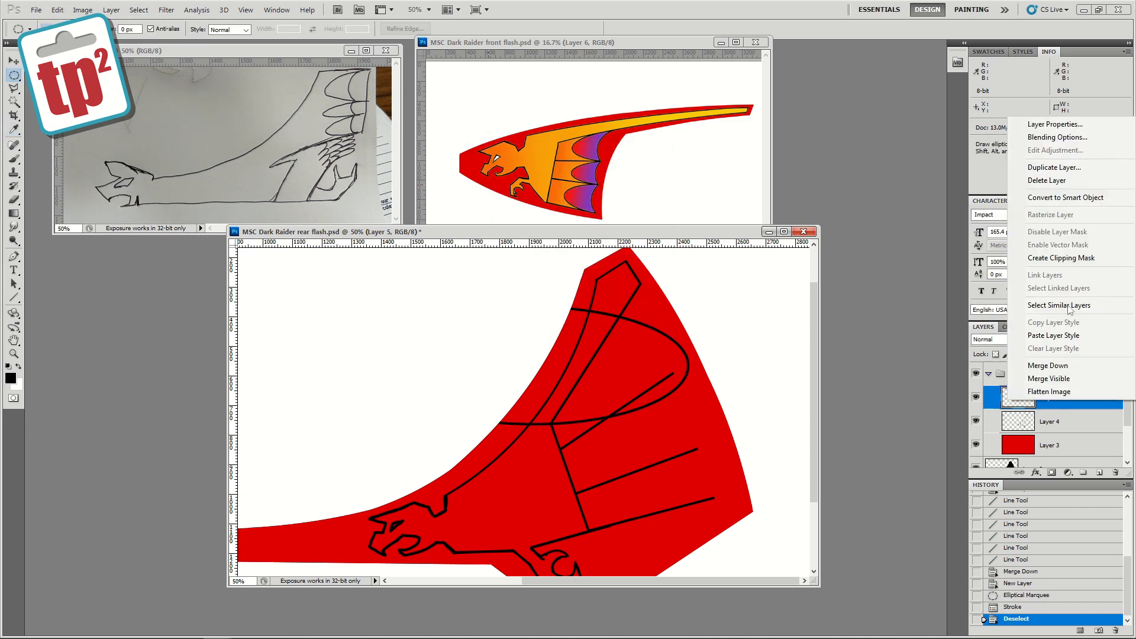
left_click(1041, 156)
key("Return")
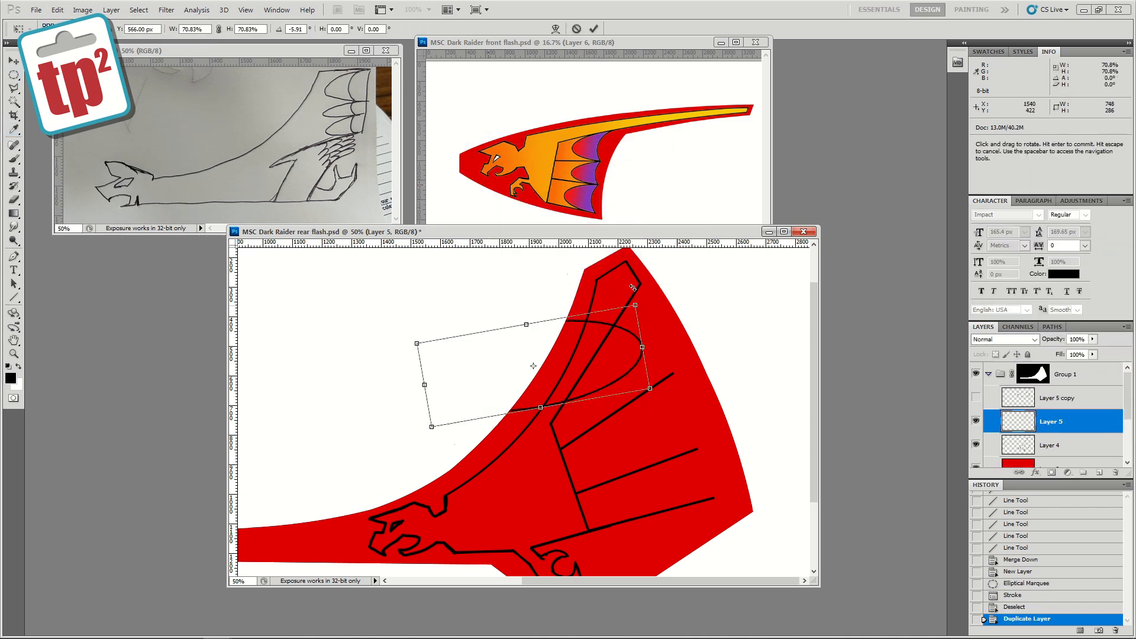
Scale, rotate and nudge the original ellipse so its curve spans the tips of the upper and middle wing ribs.
left_click_drag(633, 287, 576, 249)
left_click_drag(550, 343, 704, 285)
left_click_drag(799, 261, 790, 305)
left_click_drag(672, 293, 710, 375)
left_click_drag(632, 441, 656, 428)
left_click_drag(798, 353, 741, 383)
left_click_drag(657, 428, 695, 410)
key("Return")
left_click(14, 61)
key("Down")
Erase the ellipse's excess stroke, keeping the scalloped edge between the upper and middle ribs.
left_click(14, 200)
left_click(689, 366)
left_click(713, 432)
left_click(724, 436)
Copy the scalloped curve and transform the pasted copy to fit between the middle and lower rib tips.
left_click_drag(14, 75, 53, 76)
left_click_drag(633, 354, 702, 470)
key("ctrl+c")
key("ctrl+v")
key("ctrl+t")
left_click_drag(669, 409, 707, 467)
left_click_drag(729, 431, 717, 445)
key("Return")
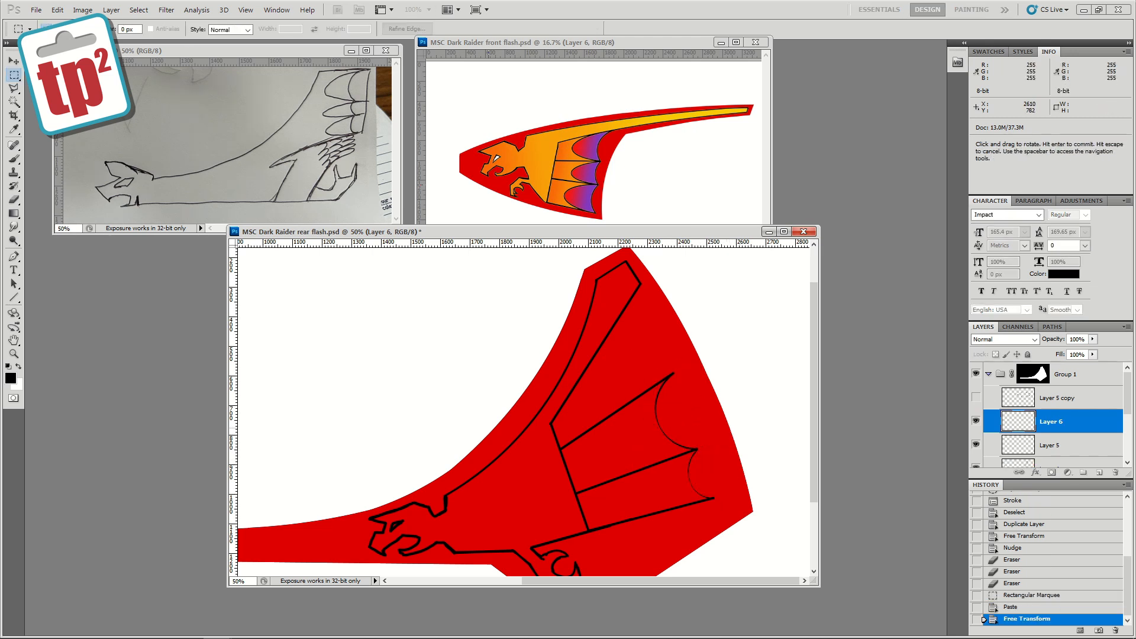
Move another copy of the curve between the wing's upper corner and the upper rib tip, and transform it to fit.
left_click(14, 61)
left_click_drag(589, 416, 720, 339)
key("ctrl+t")
key("Return")
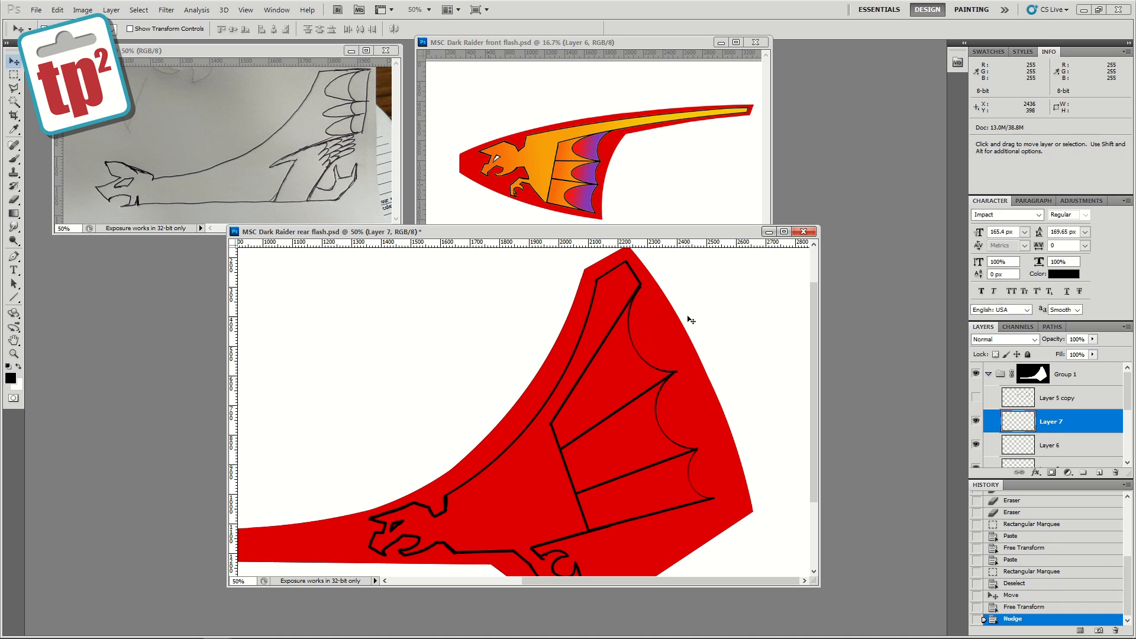
Merge the scalloped curve layers down into Layer 4 and show the spare ellipse layer, Layer 5 copy.
key("ctrl+e")
left_click(1045, 399)
left_click(976, 398)
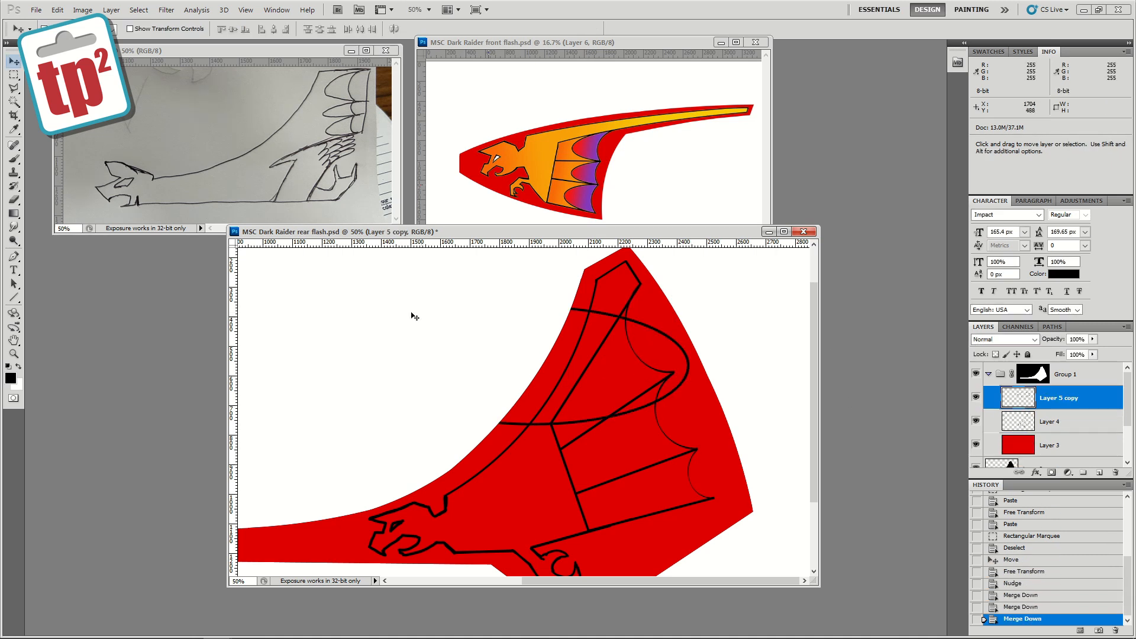
Paste a spare ellipse, hide it, and transform Layer 5 copy to about 63% by 64% and -27.7° between the upper and middle ribs.
key("ctrl+a")
key("ctrl+v")
left_click(976, 397)
left_click(1050, 421)
key("ctrl+t")
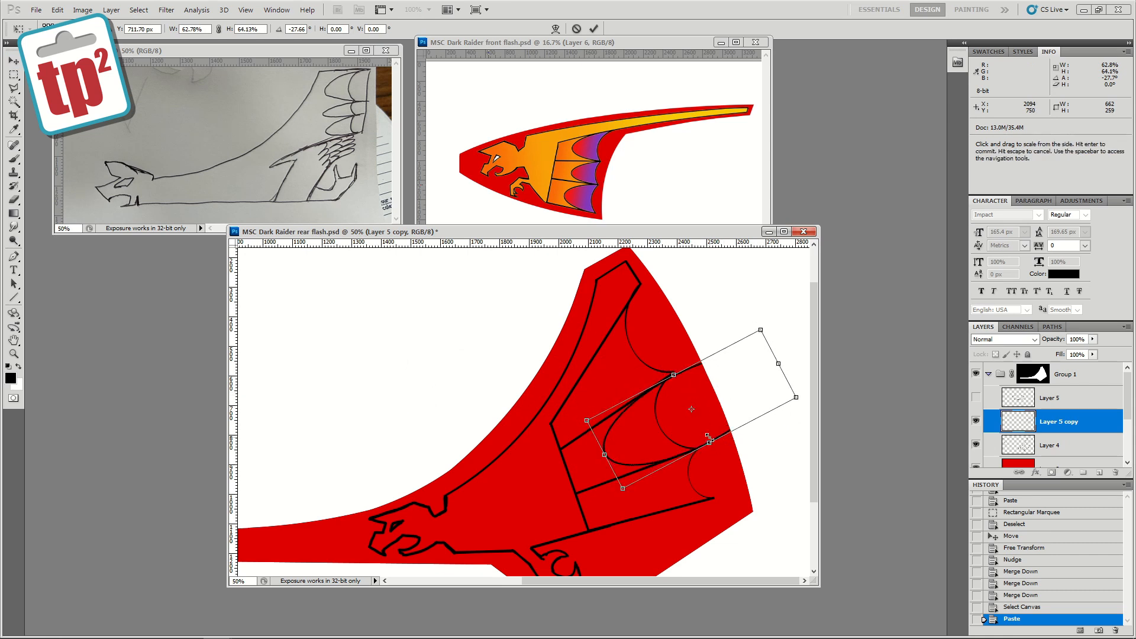
key("Return")
Show the spare ellipse on Layer 5 and transform it to about 47% by 42% and -15.2° between the middle and lower ribs.
left_click(1050, 398)
left_click(976, 398)
key("ctrl+t")
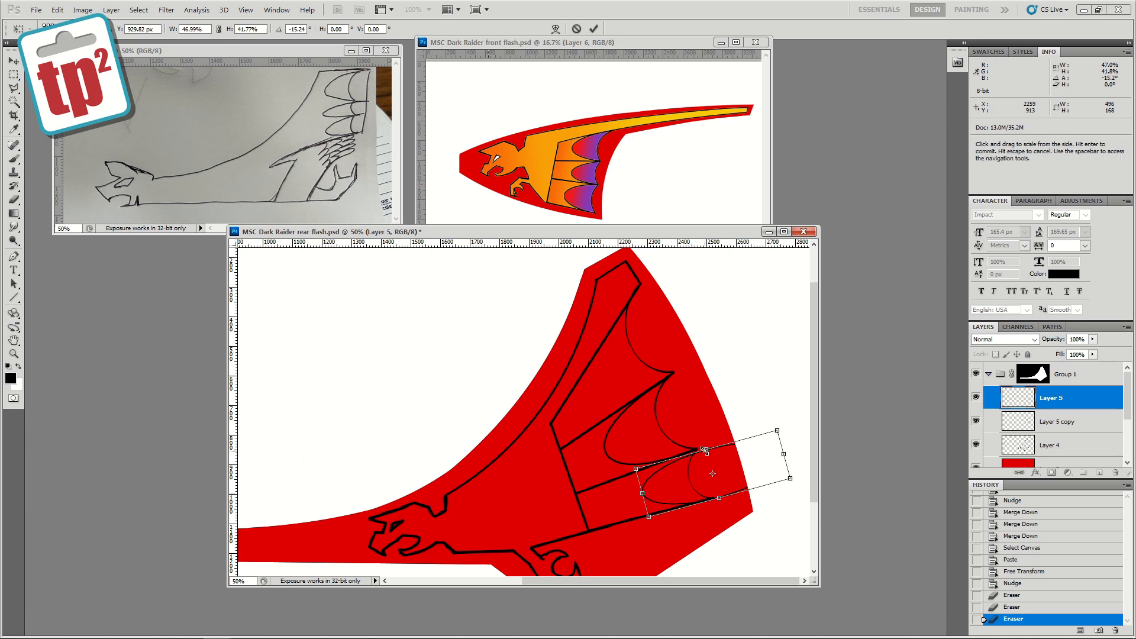
key("Return")
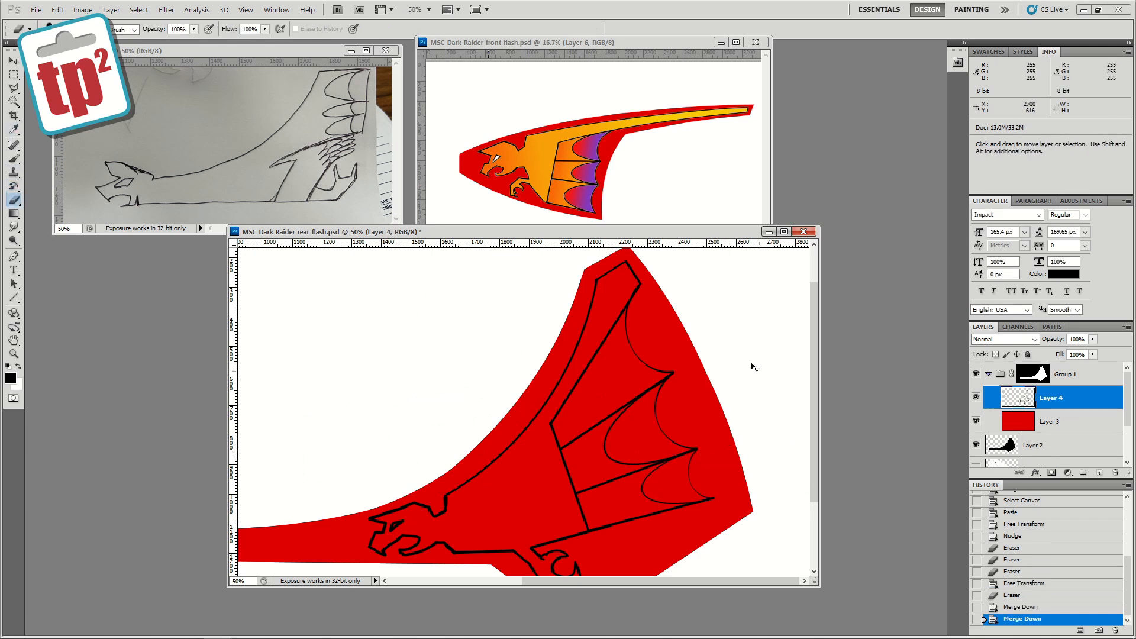
Paste another ellipse, transform it to about 58% by 67% and -42.2° above the upper rib, and nudge it upward.
key("ctrl+v")
key("ctrl+t")
left_click_drag(635, 312, 630, 303)
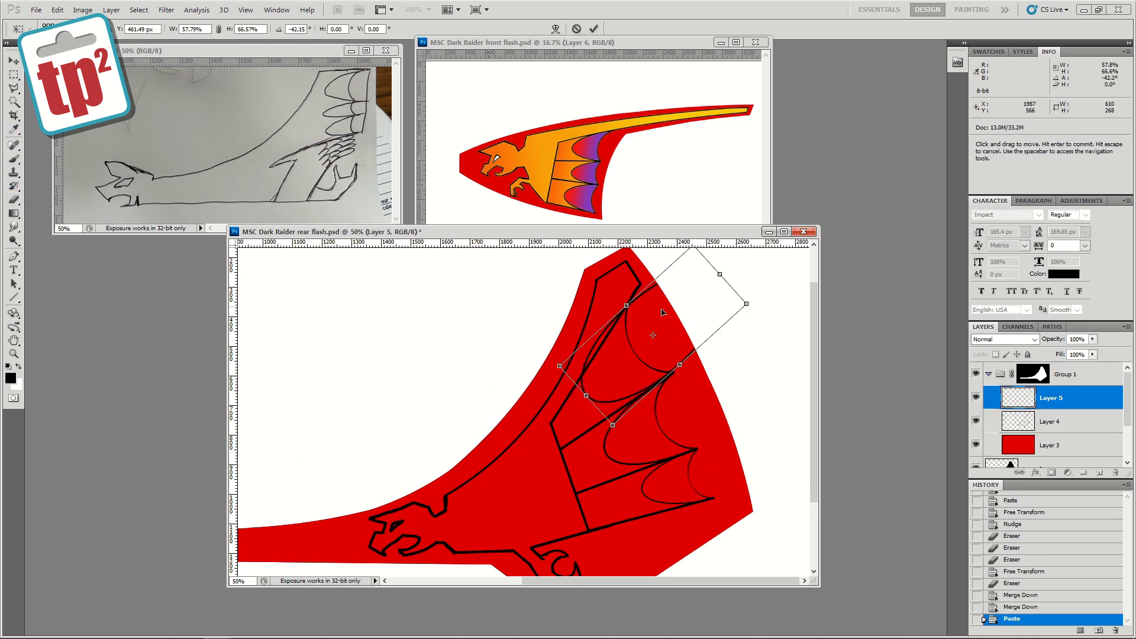
key("Return")
left_click(13, 61)
key("Up")
key("Up")
key("Up")
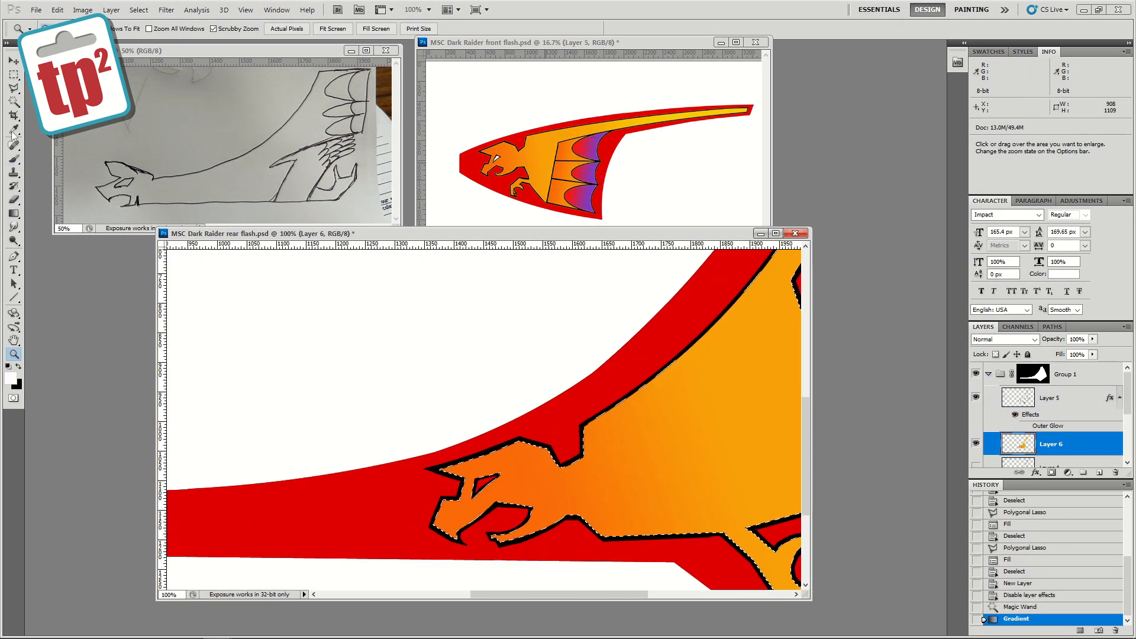
Fill the selected inner wing panels between the ribs with an orange gradient on Layer 6.
left_click(13, 130)
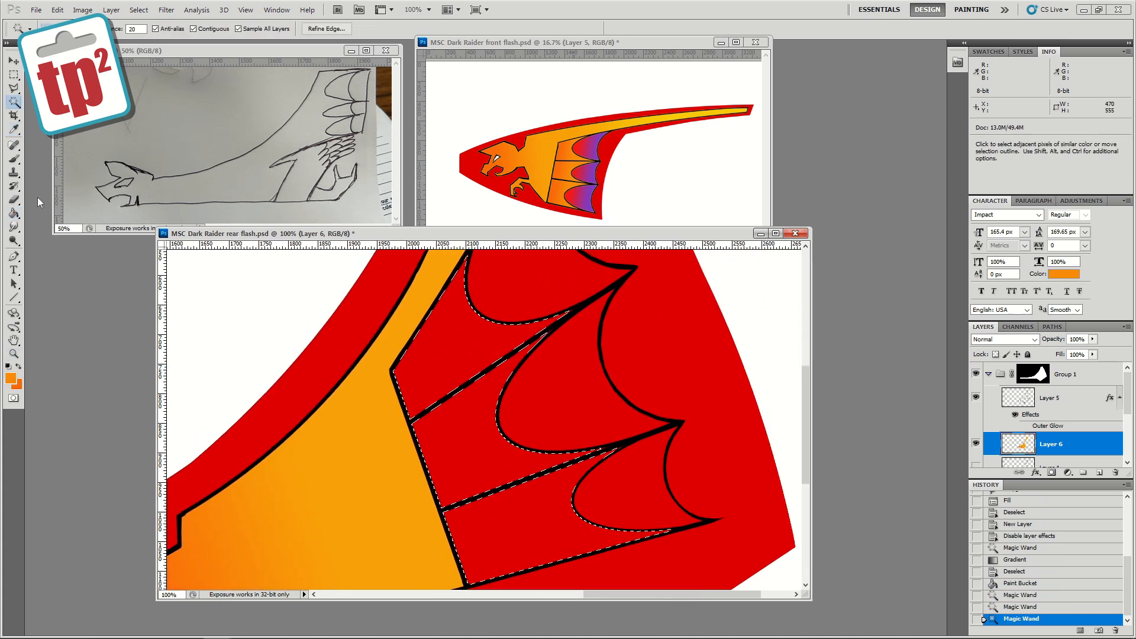
right_click(13, 213)
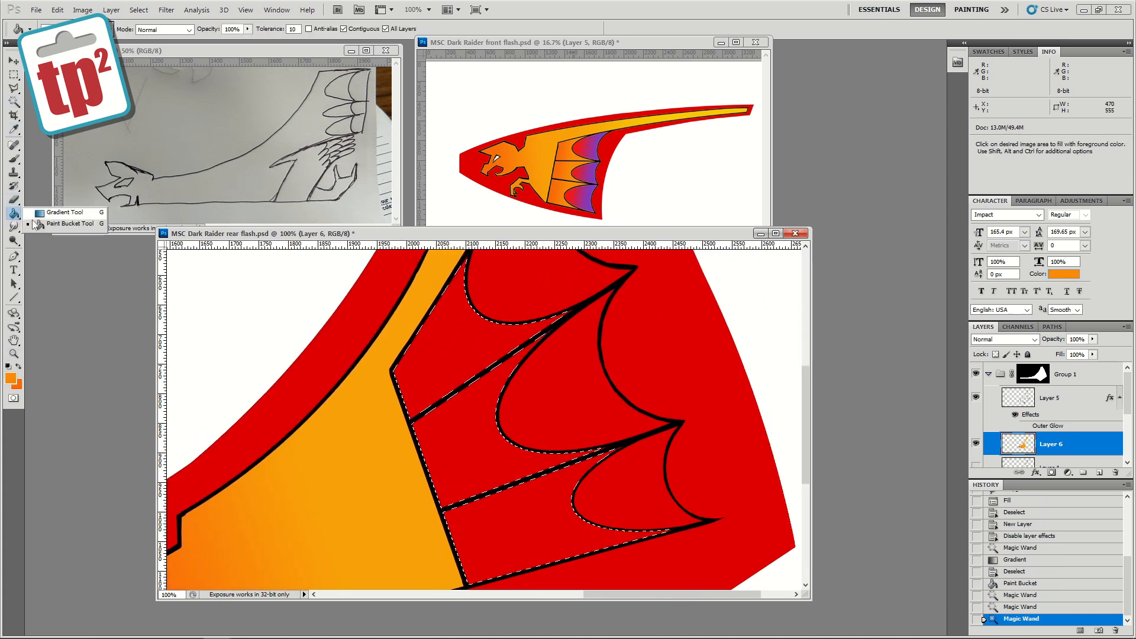
left_click(53, 214)
left_click_drag(414, 450, 482, 420)
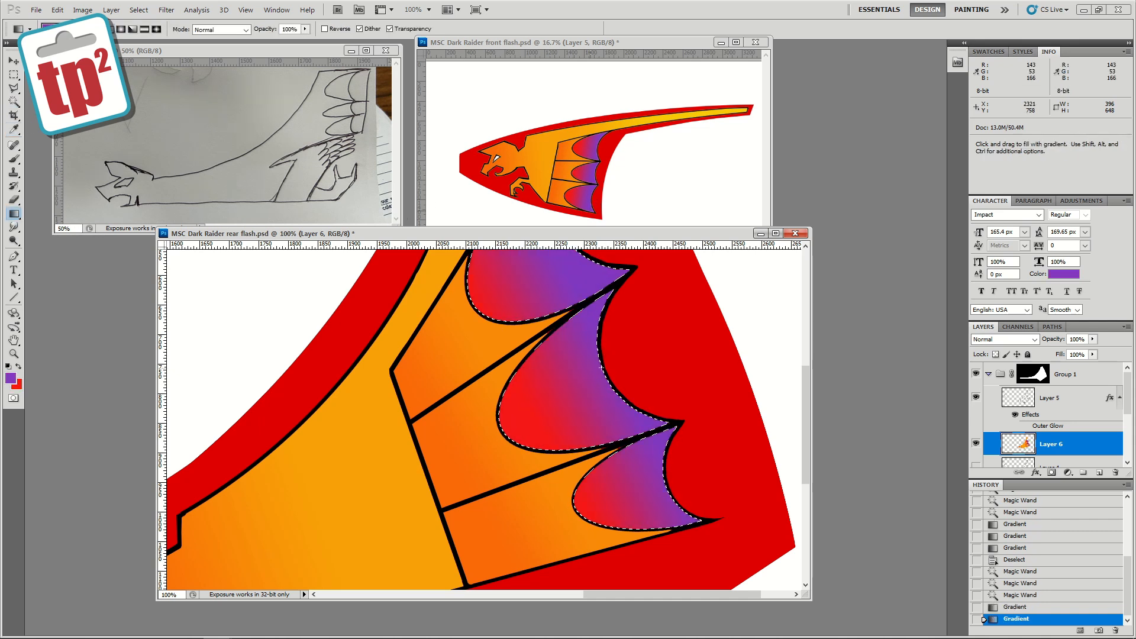
Clear the selection and enable the Outer Glow effect on the dragon outlines in Layer 5.
key("ctrl+d")
key("z")
left_click(561, 331, "alt")
left_click(562, 331, "alt")
left_click(562, 331, "alt")
left_click(1033, 427)
left_click(1026, 426)
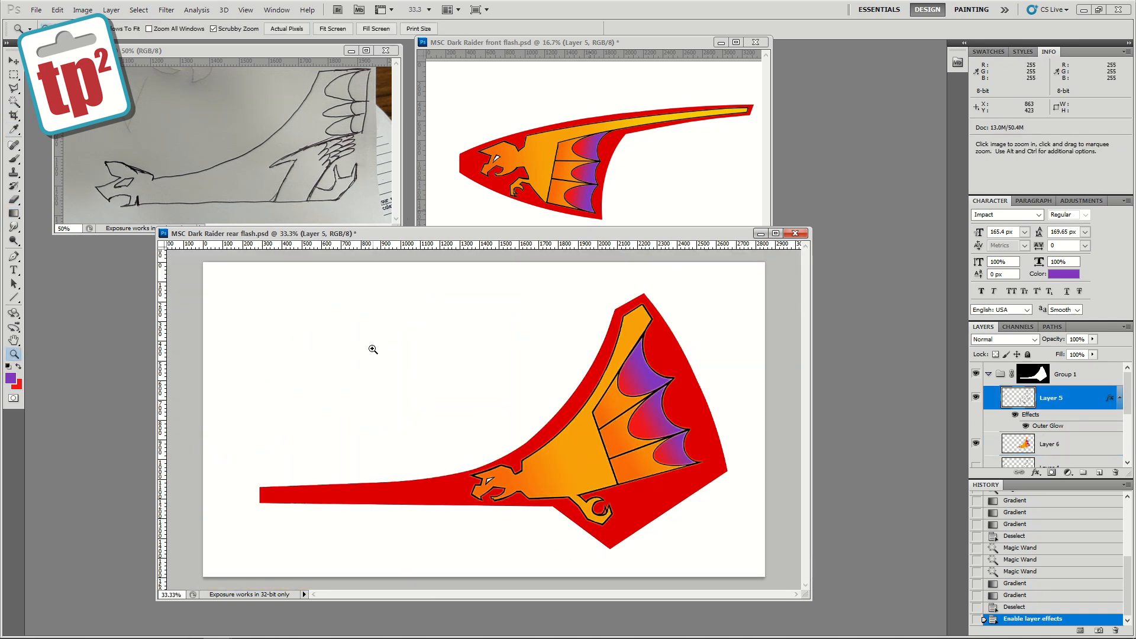
Close the reference sketch, reposition the rear flash window, and open the MSC Dark Raider custom stickers document.
left_click(386, 52)
left_click_drag(158, 228, 240, 178)
mouse_move(308, 185)
left_mouse_down()
mouse_move(420, 53)
mouse_move(128, 51)
left_mouse_up()
left_click(36, 10)
left_click(51, 179)
left_click(36, 10)
left_click(44, 32)
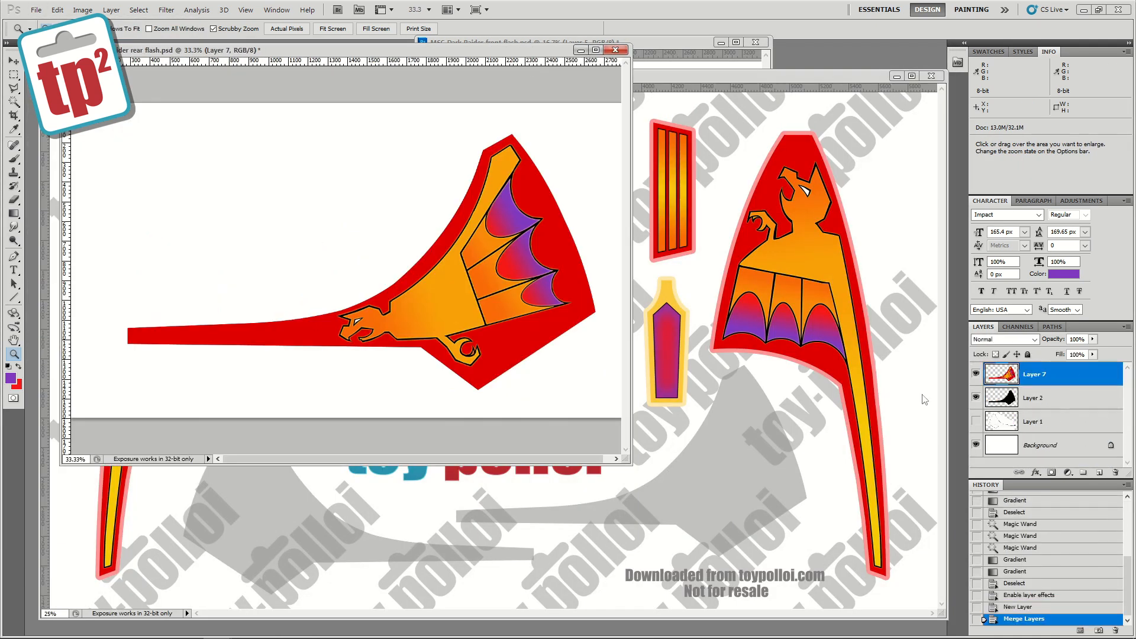
Paste the rear flash artwork into the custom stickers sheet and place it over the rear flash template on the right.
left_click(922, 395)
key("v")
key("ctrl+v")
left_click_drag(554, 315, 692, 426)
Paste a second rear flash, flip it horizontally over the left rear template, and merge both copies down into the Red border layer.
key("ctrl+v")
left_click(57, 10)
left_click(249, 369)
left_click_drag(557, 404, 422, 551)
key("ctrl+e")
key("ctrl+e")
Merge the selected artwork layers in the front flash document and copy the whole result.
left_click(673, 59)
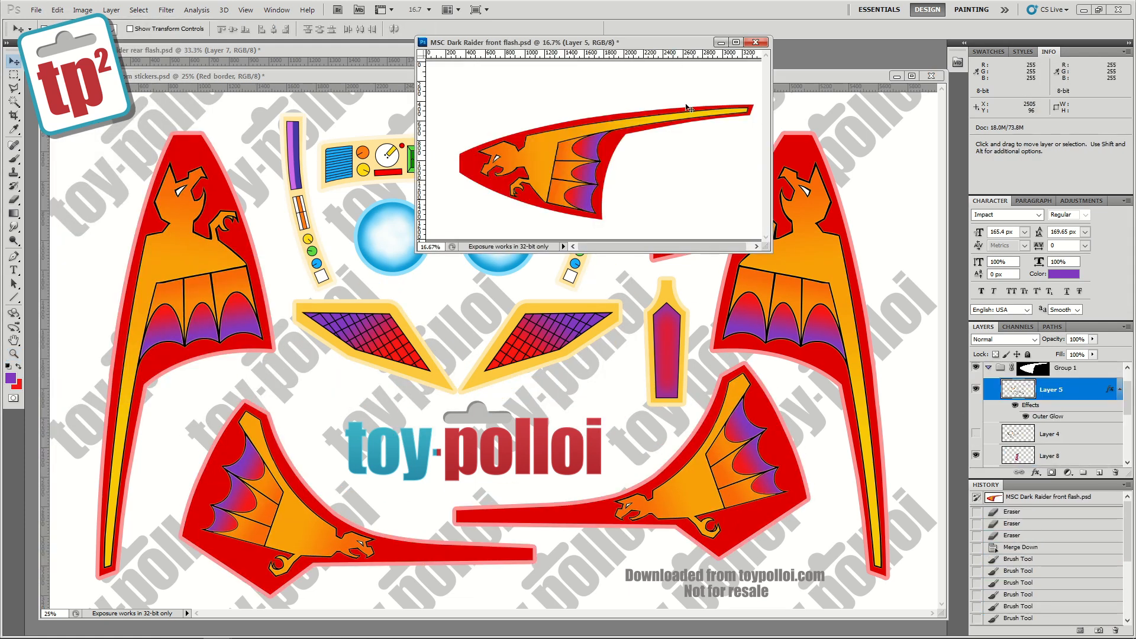
left_click(989, 368)
left_click(1065, 395)
left_click(1051, 375, "shift")
key("ctrl+e")
key("ctrl+a")
key("ctrl+c")
Paste the front flash into the custom stickers sheet, then rotate and position it over the existing right front flash.
left_click(857, 343)
key("ctrl+v")
key("ctrl+t")
left_click_drag(515, 251, 626, 338)
left_click_drag(532, 332, 838, 336)
key("Return")
Duplicate the placed front flash, flip the copy horizontally over the left front flash, and merge both copies into one layer.
key("ctrl+v")
key("ctrl+z")
key("ctrl+a")
key("ctrl+c")
key("ctrl+v")
left_click(82, 10)
mouse_move(83, 241)
left_click(258, 370)
left_click_drag(473, 284, 165, 289)
key("ctrl+e")
Delete the old left and right front flashes from the Red border layer and merge Layer 16 down into it.
scroll(1040, 433, "down", 2)
left_click(1039, 433)
left_click(14, 88)
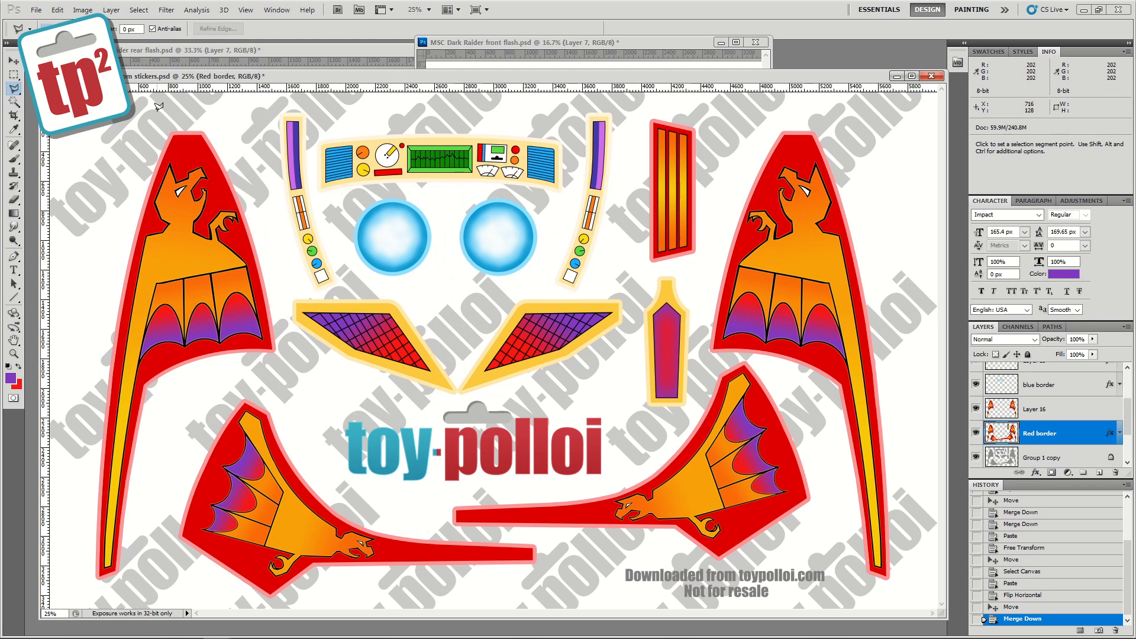
left_click(157, 105)
key("Delete")
left_click(898, 150)
left_click(833, 399)
left_click(894, 592)
left_click(898, 149)
key("Delete")
key("ctrl+d")
left_click(1030, 408)
key("ctrl+e")
Close the rear flash and front flash documents without saving their changes.
left_click(361, 52)
left_click(1027, 611)
left_click(615, 50)
left_click(570, 247)
key("ctrl+w")
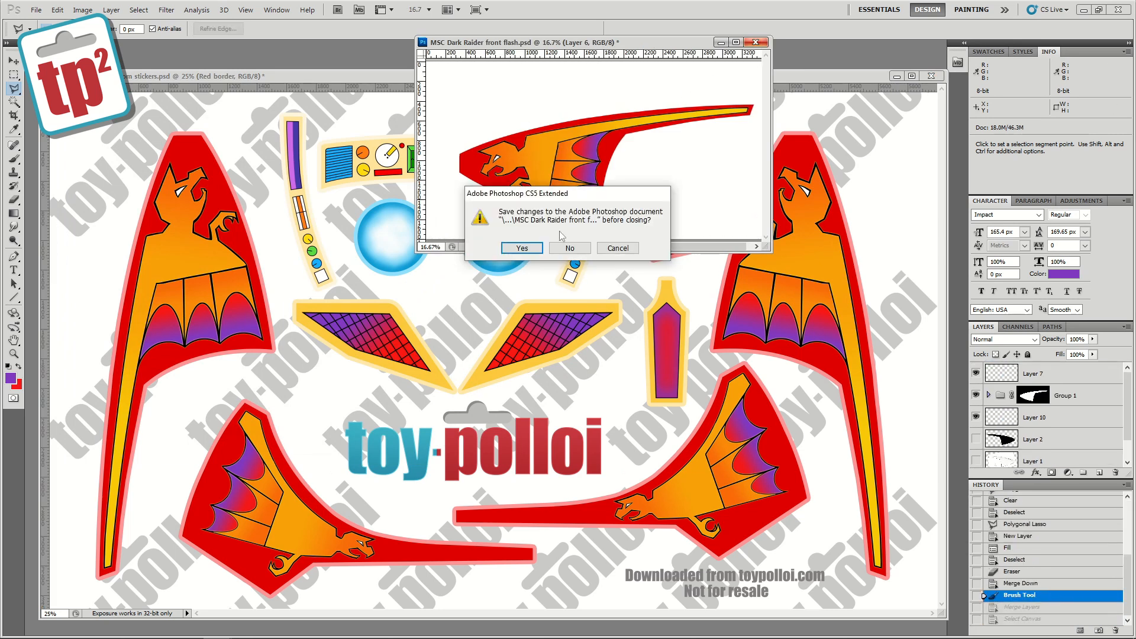
left_click(565, 247)
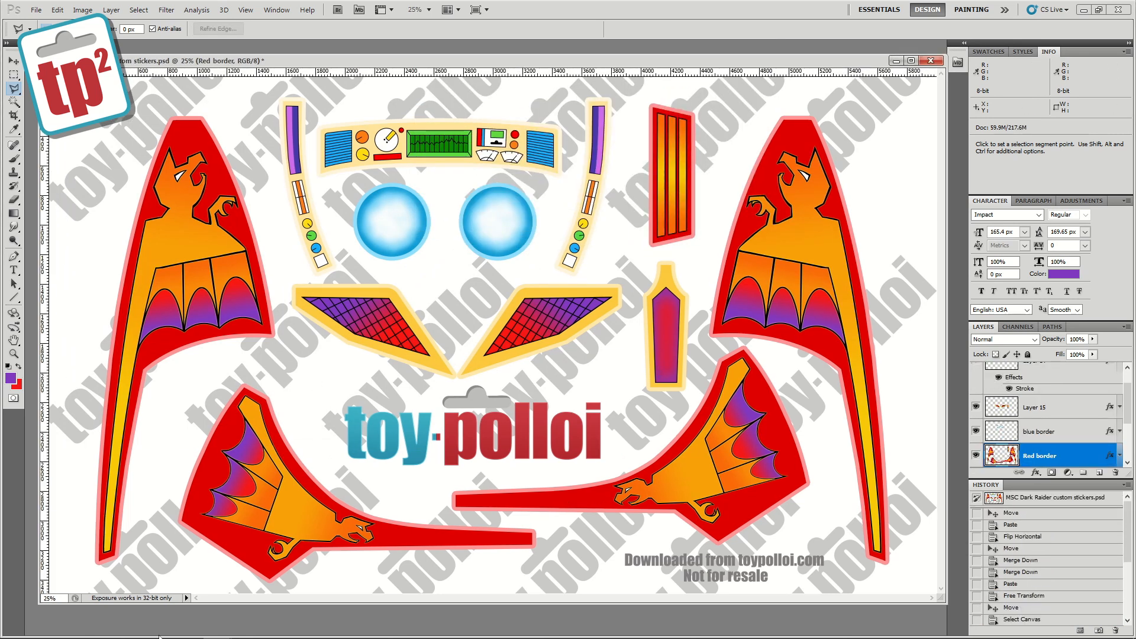